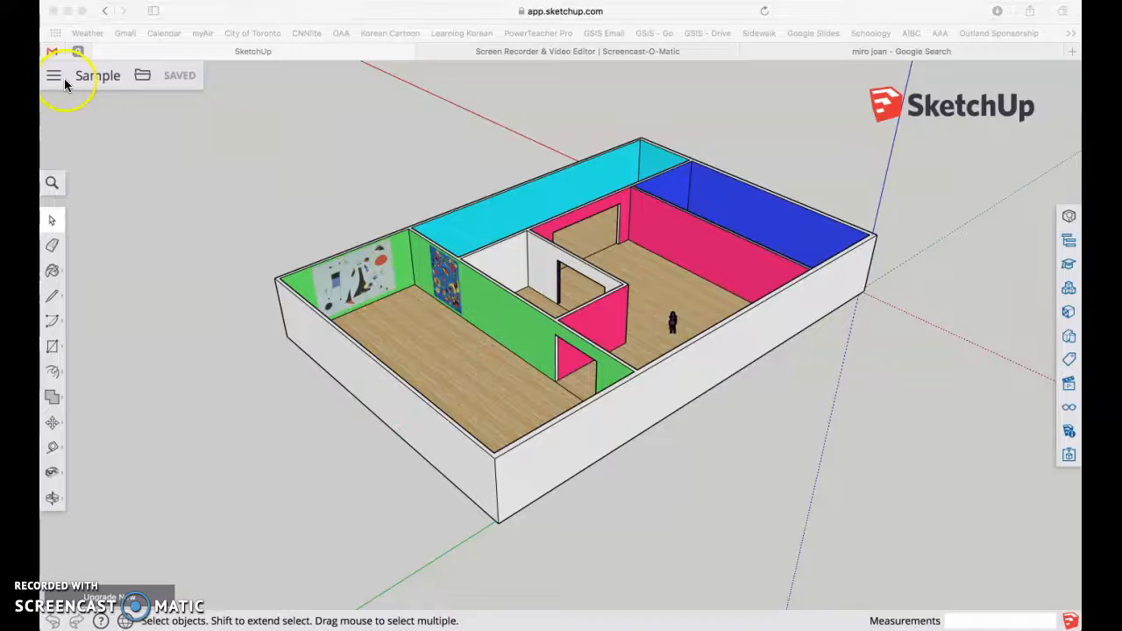
Step: Create a new model from the Simple Template - Meters
click(55, 79)
click(56, 81)
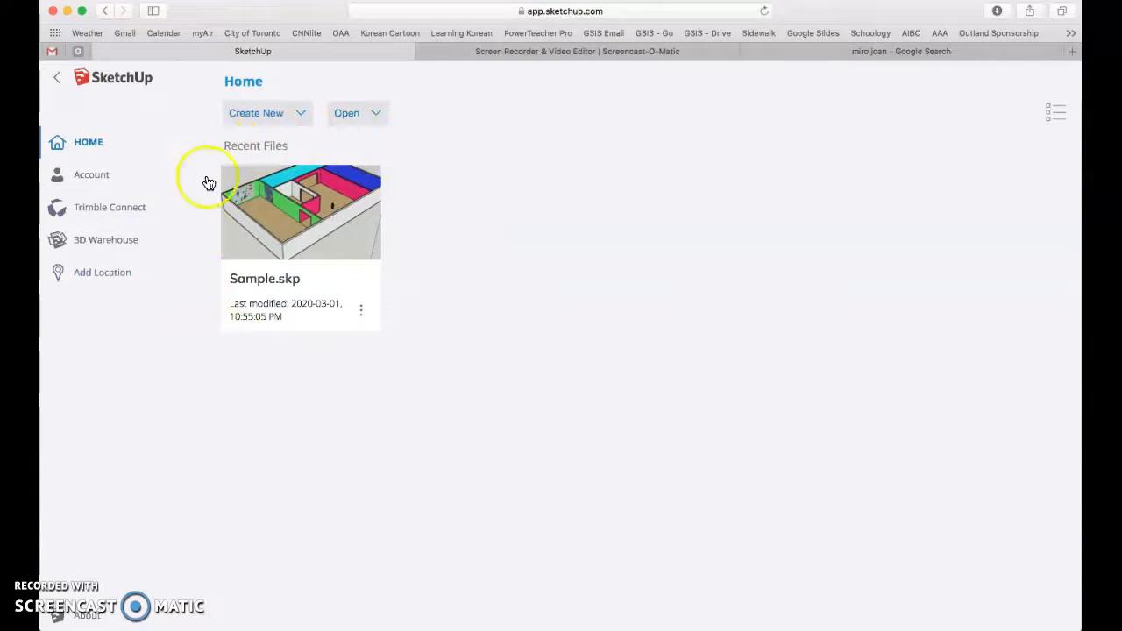
click(299, 118)
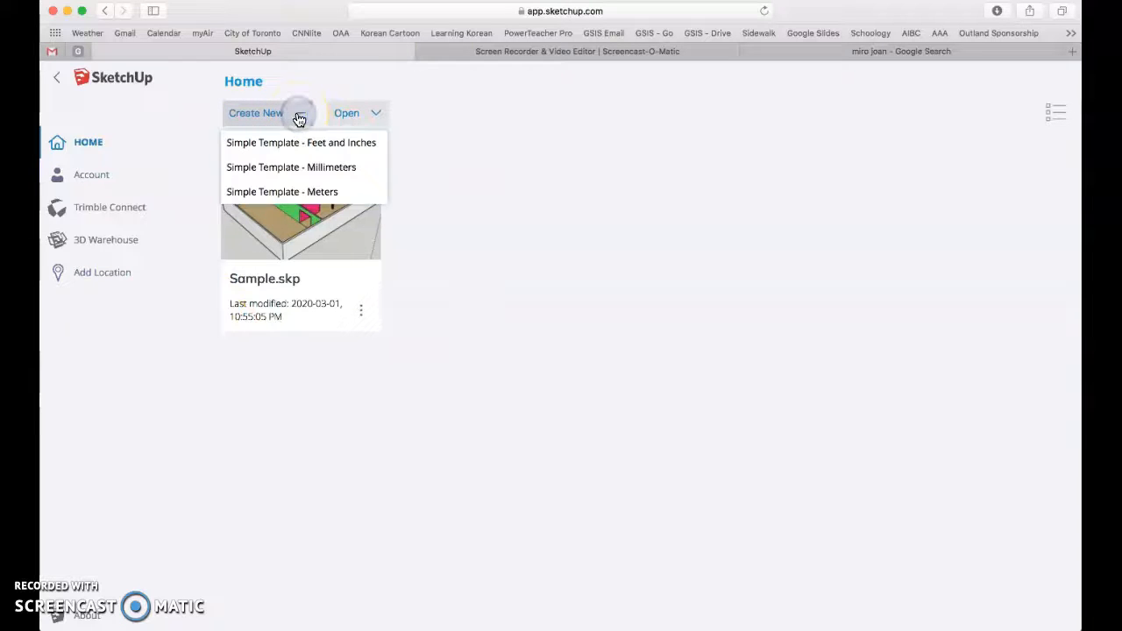
click(301, 191)
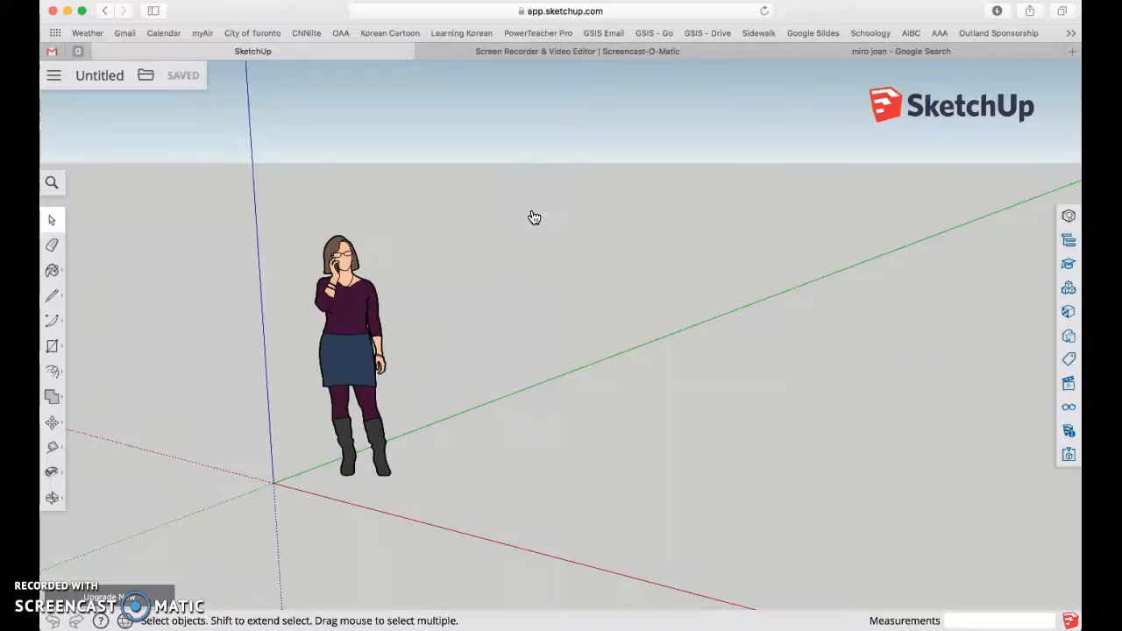
Step: Draw a 20 m by 30 m floor rectangle on the ground starting at the origin
scroll(534, 218, down, 3)
middle_drag(536, 223, 552, 298)
scroll(446, 281, down, 3)
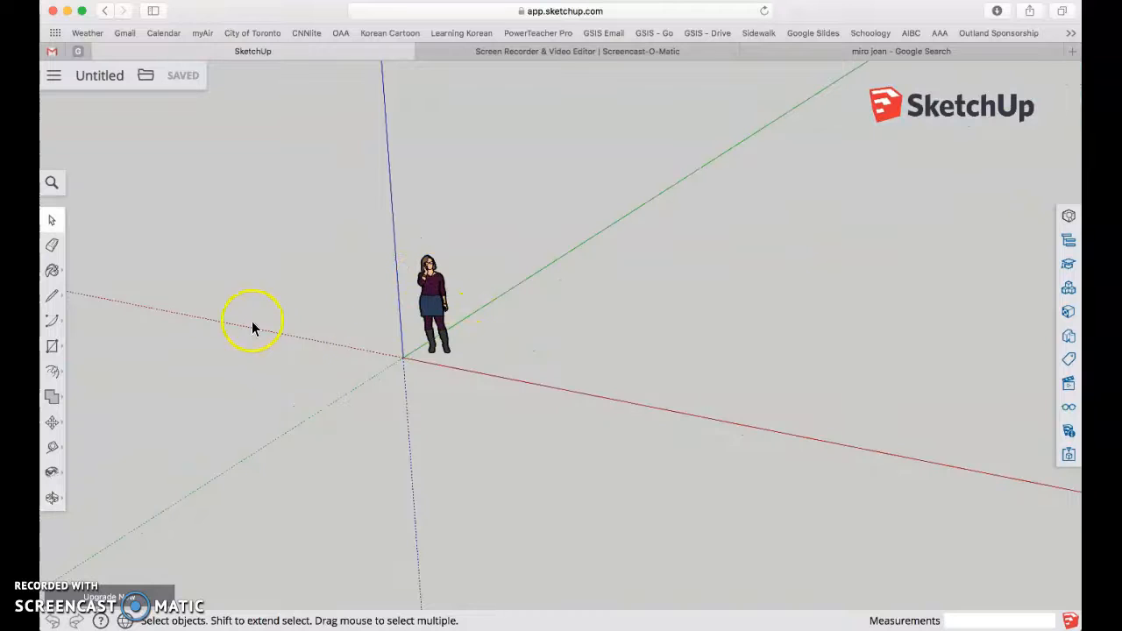
click(51, 350)
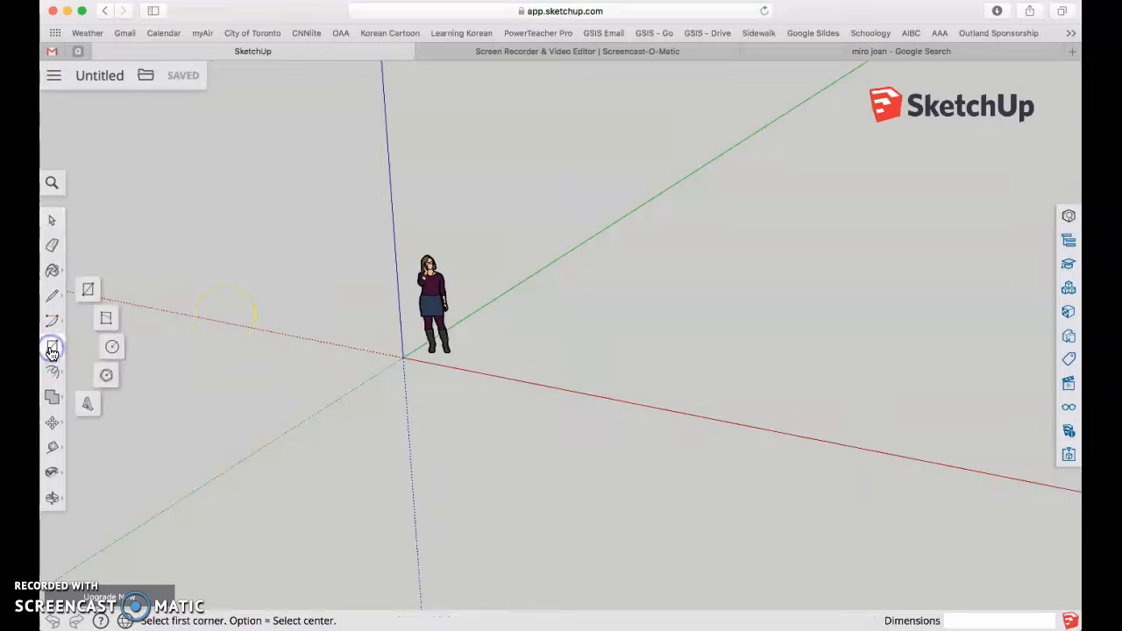
click(88, 298)
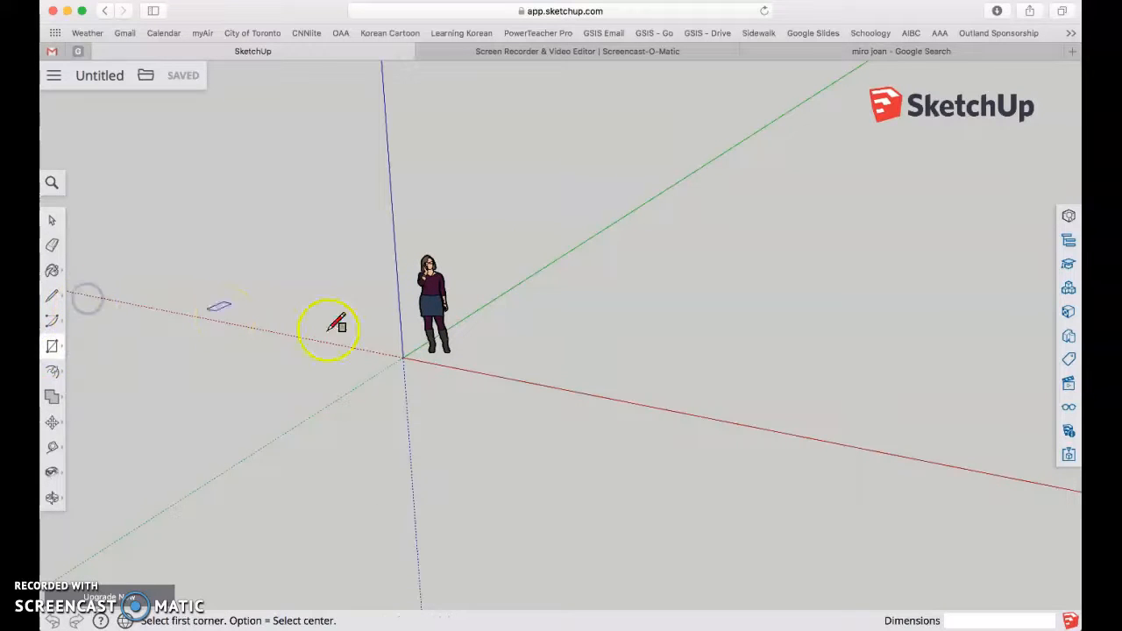
click(403, 357)
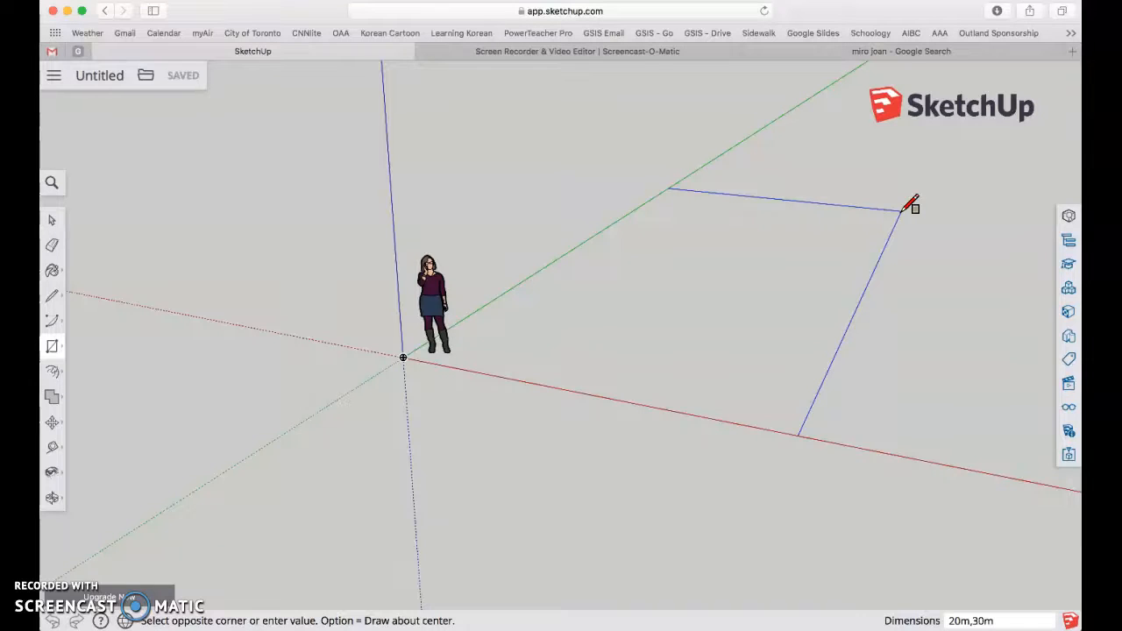
key(Return)
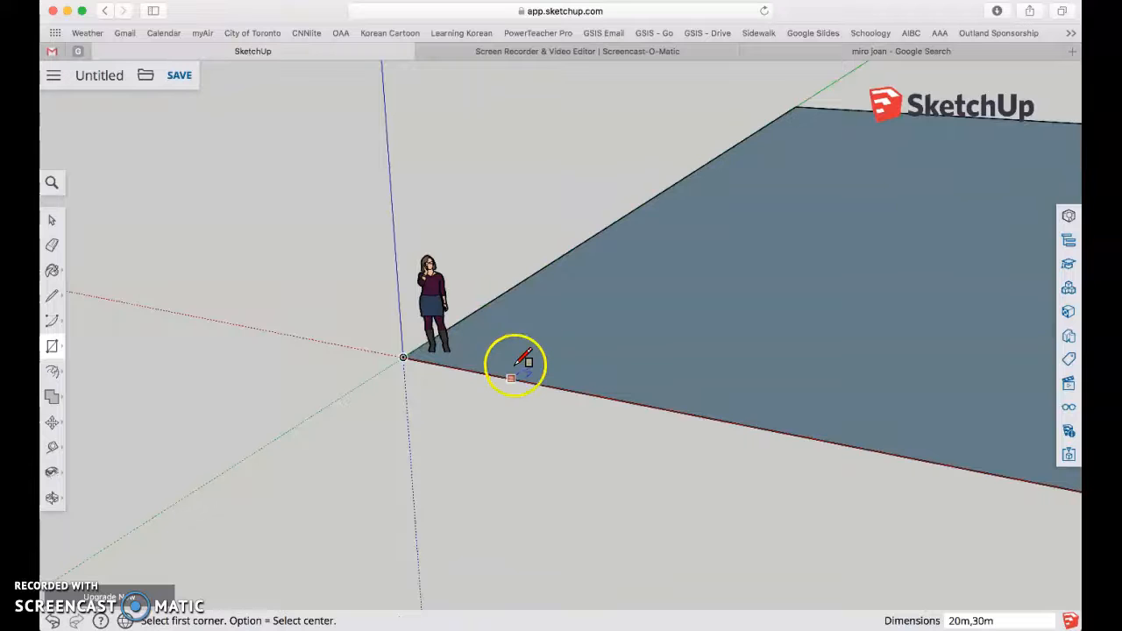
Step: Draw a 20 m by about 10.39 m room across the origin end, and another from its dividing line to the far outer corner
scroll(351, 326, down, 5)
scroll(647, 251, up, 5)
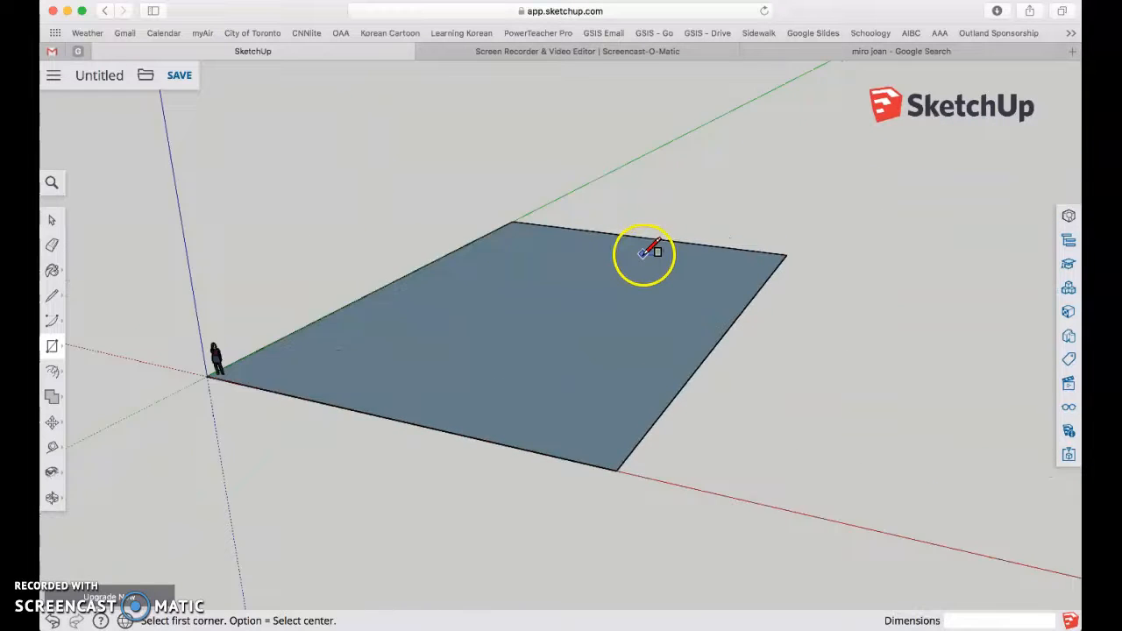
scroll(646, 251, down, 3)
scroll(370, 337, up, 2)
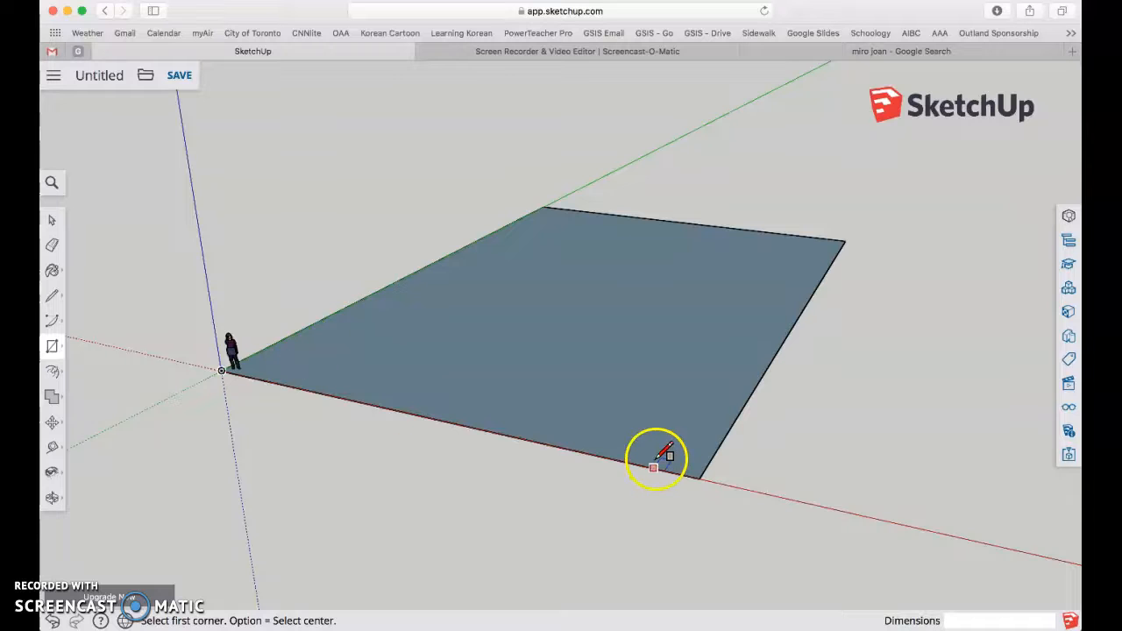
middle_drag(857, 393, 649, 451)
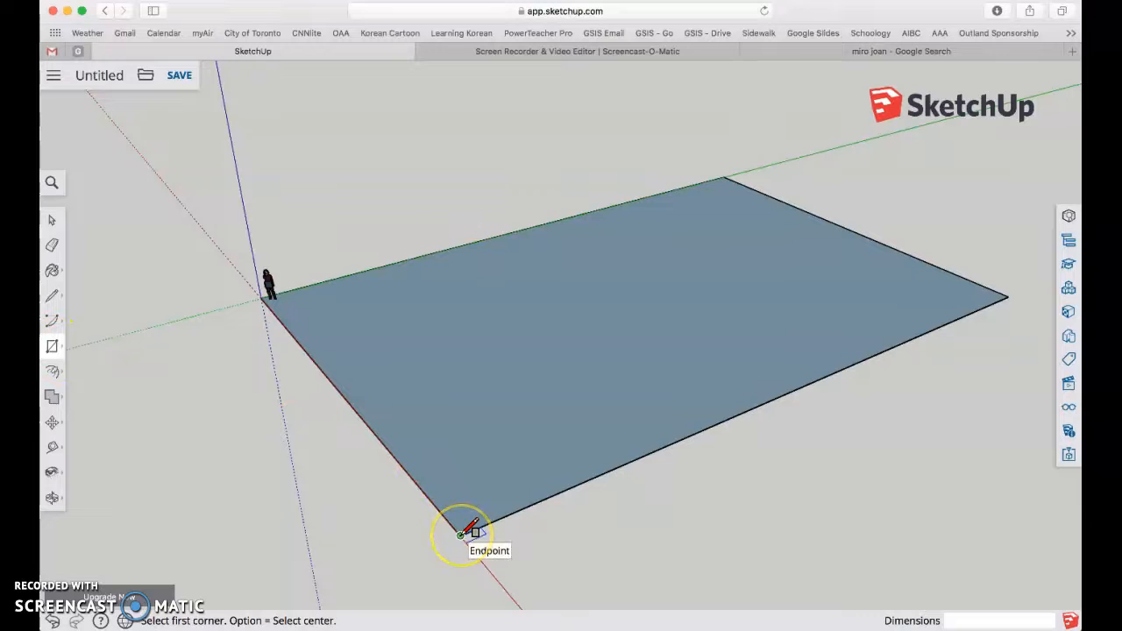
drag(461, 533, 453, 248)
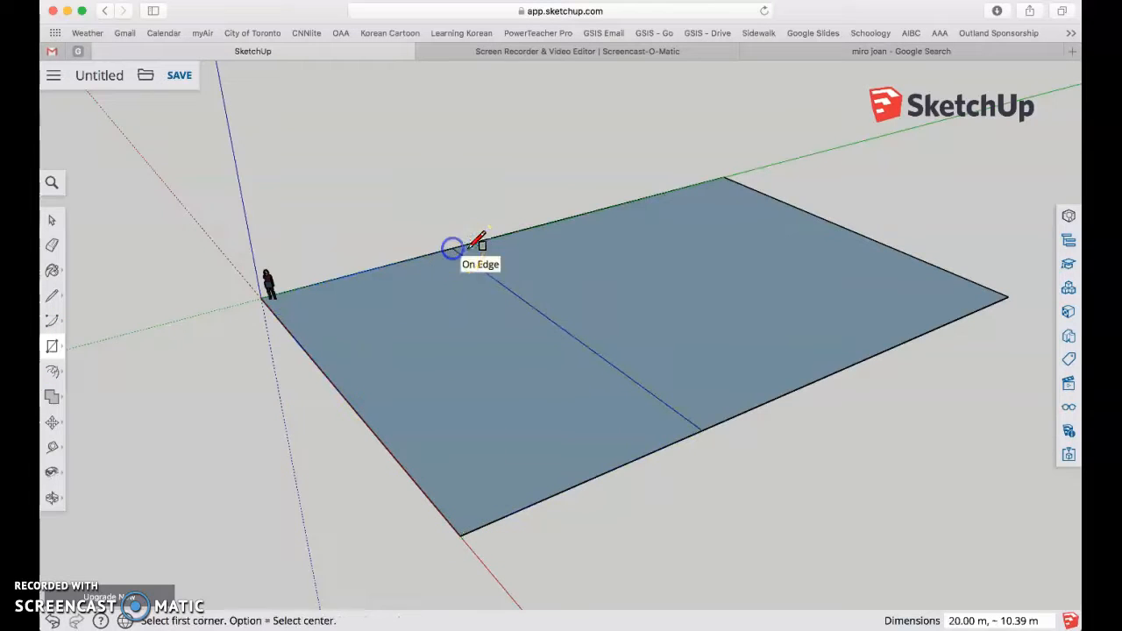
drag(520, 297, 1006, 296)
Step: Draw an inner room of about 9.46 m by 6.55 m against the dividing line and one of about 13.18 m by 8.14 m at the far end
middle_drag(872, 324, 672, 376)
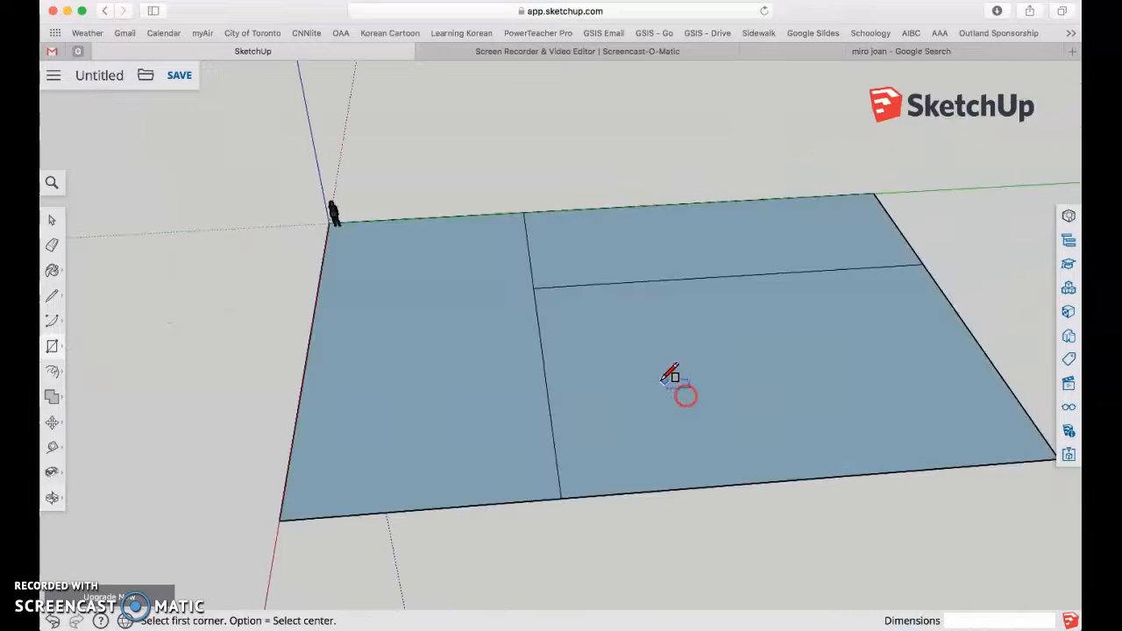
click(552, 427)
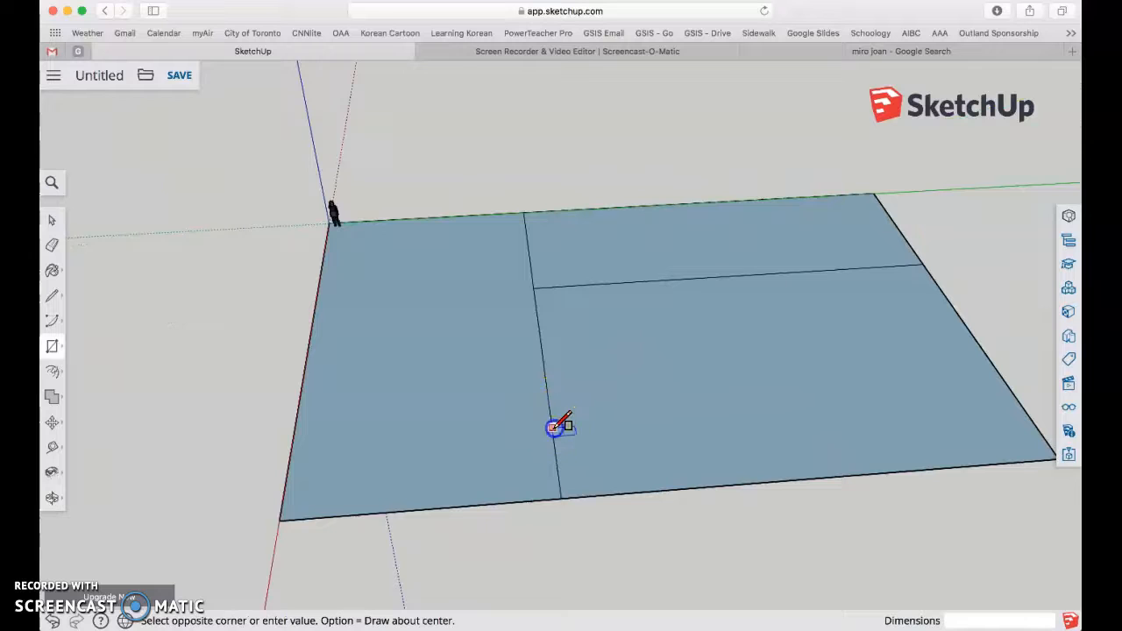
click(668, 279)
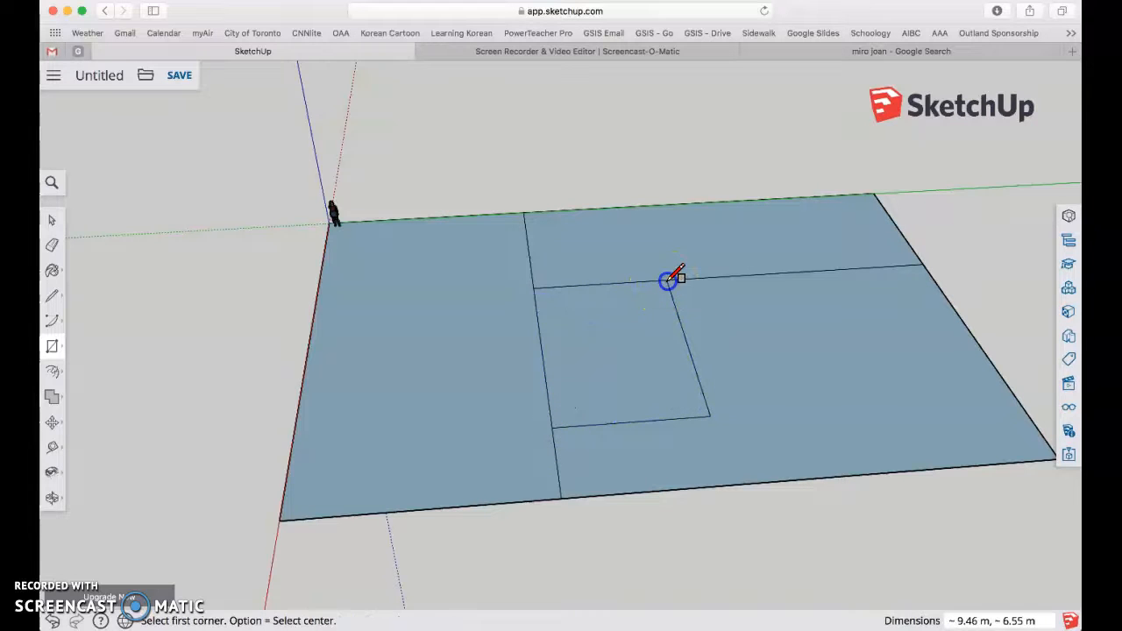
click(921, 264)
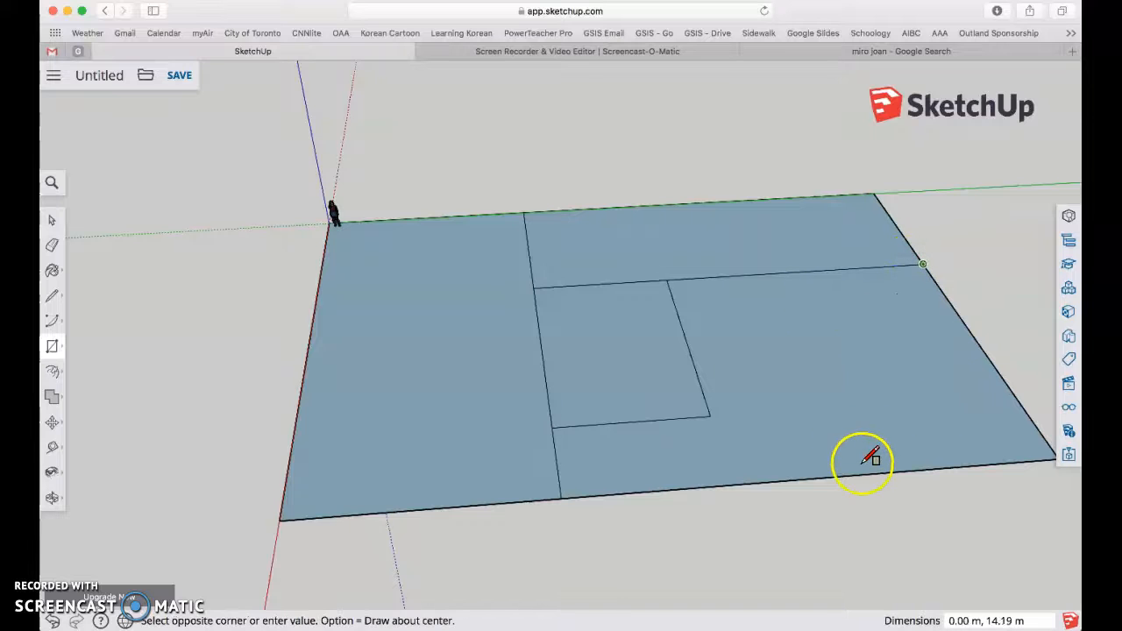
click(854, 471)
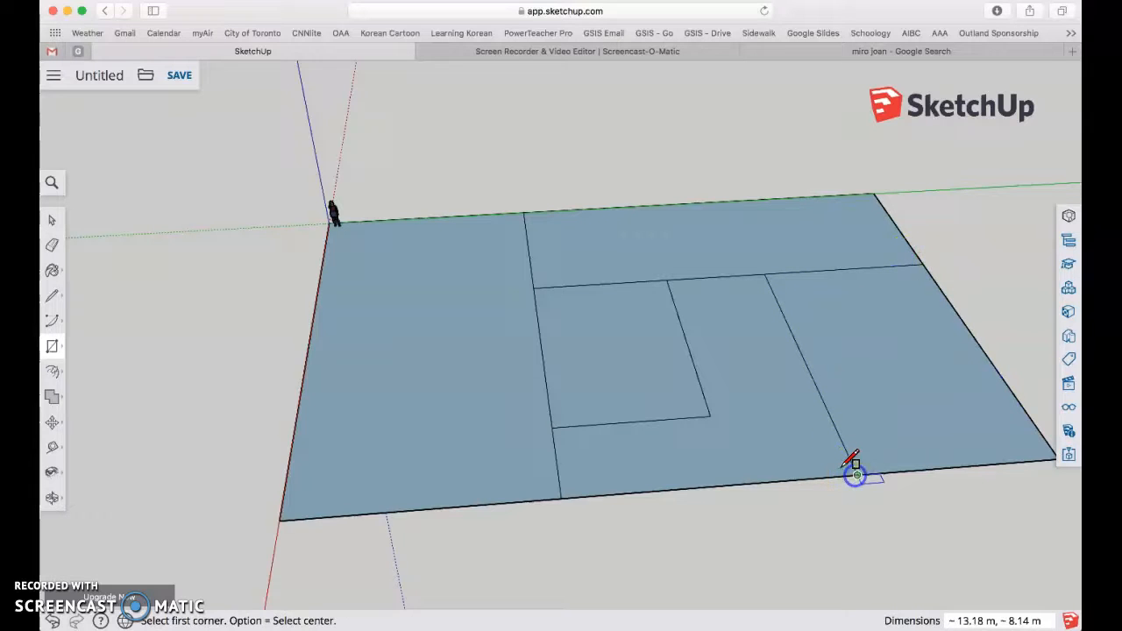
middle_drag(438, 441, 470, 408)
click(51, 225)
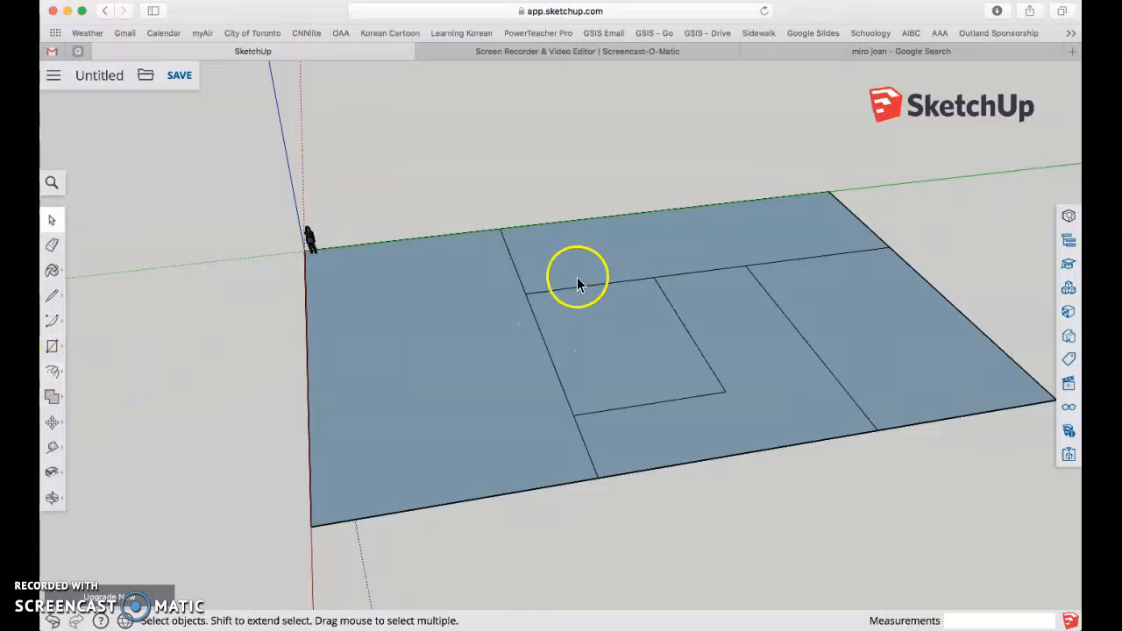
click(519, 277)
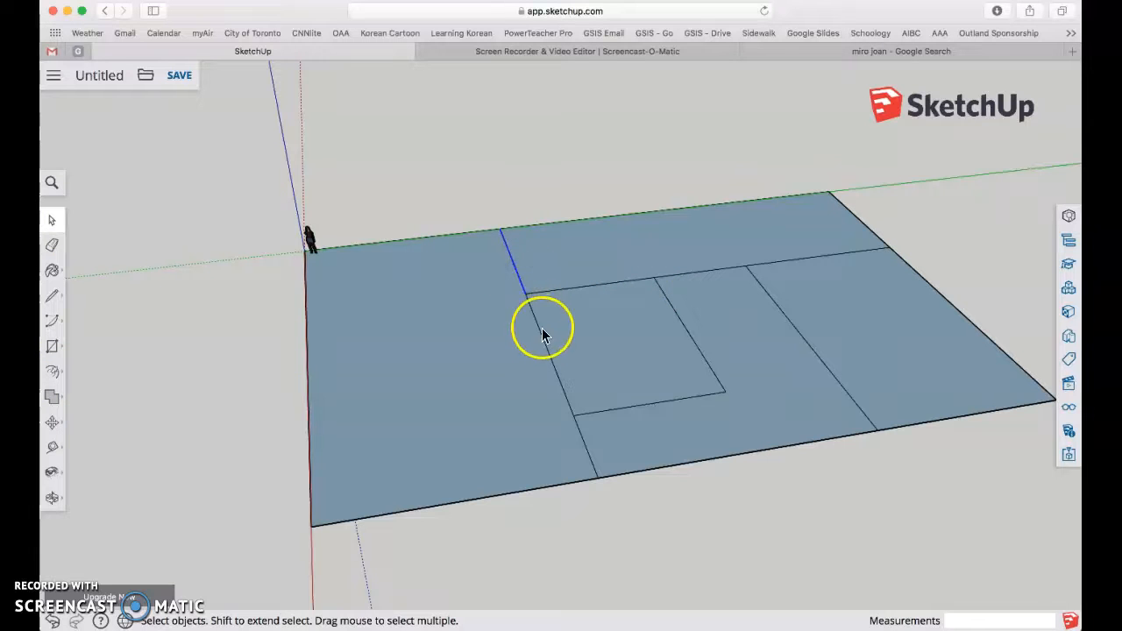
click(53, 372)
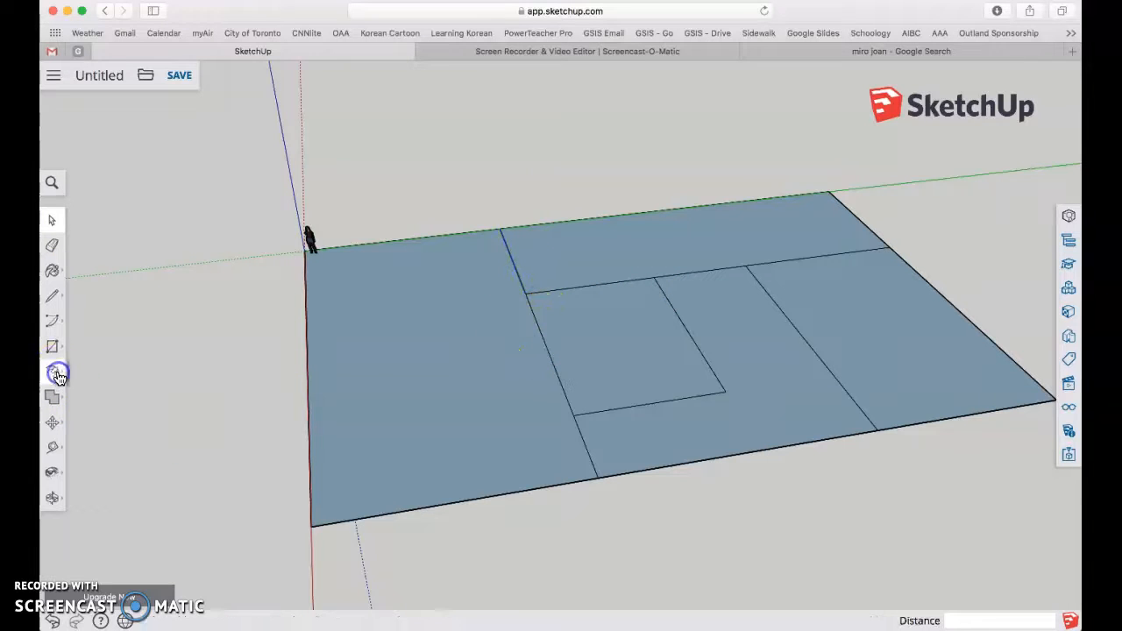
click(53, 423)
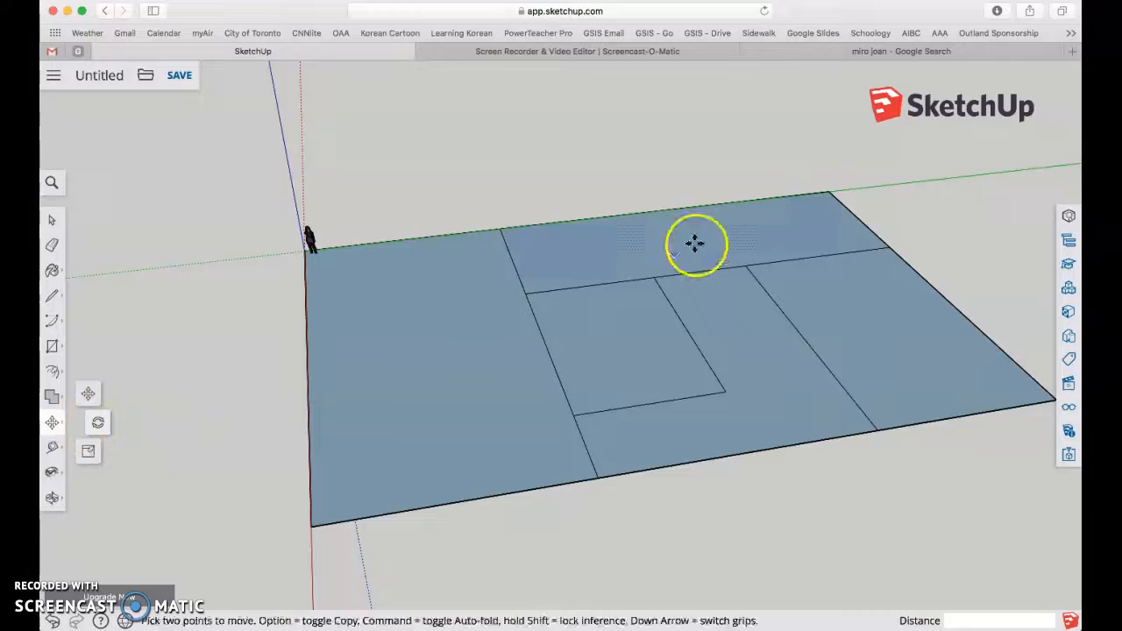
Step: Move all segments of the full-width dividing line toward the origin end, making the first room narrower
click(62, 220)
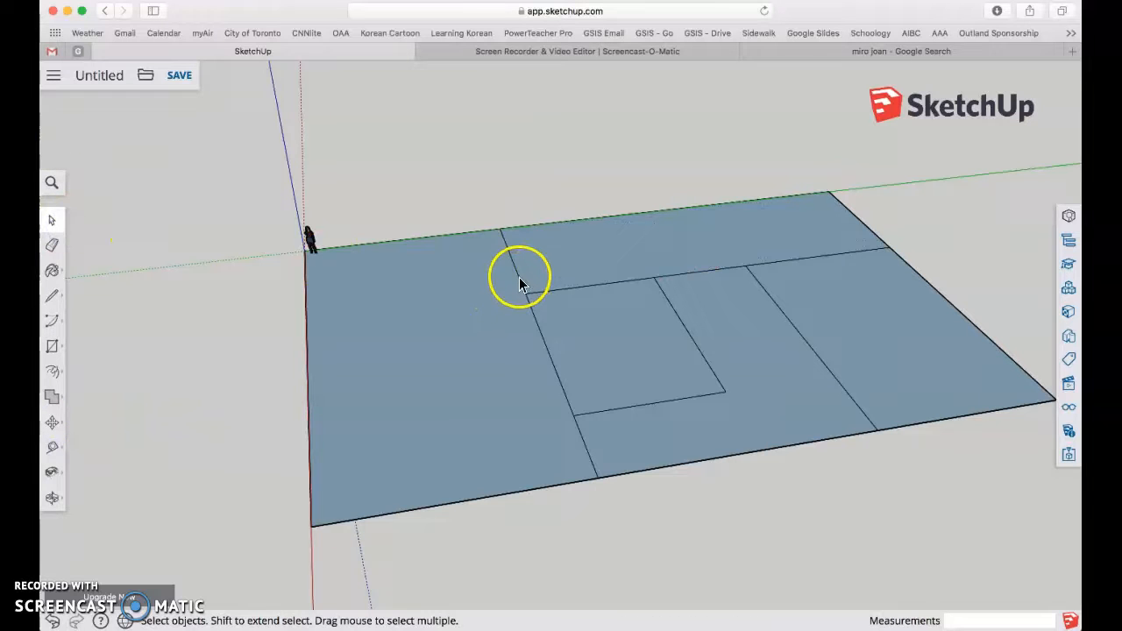
shift+click(589, 461)
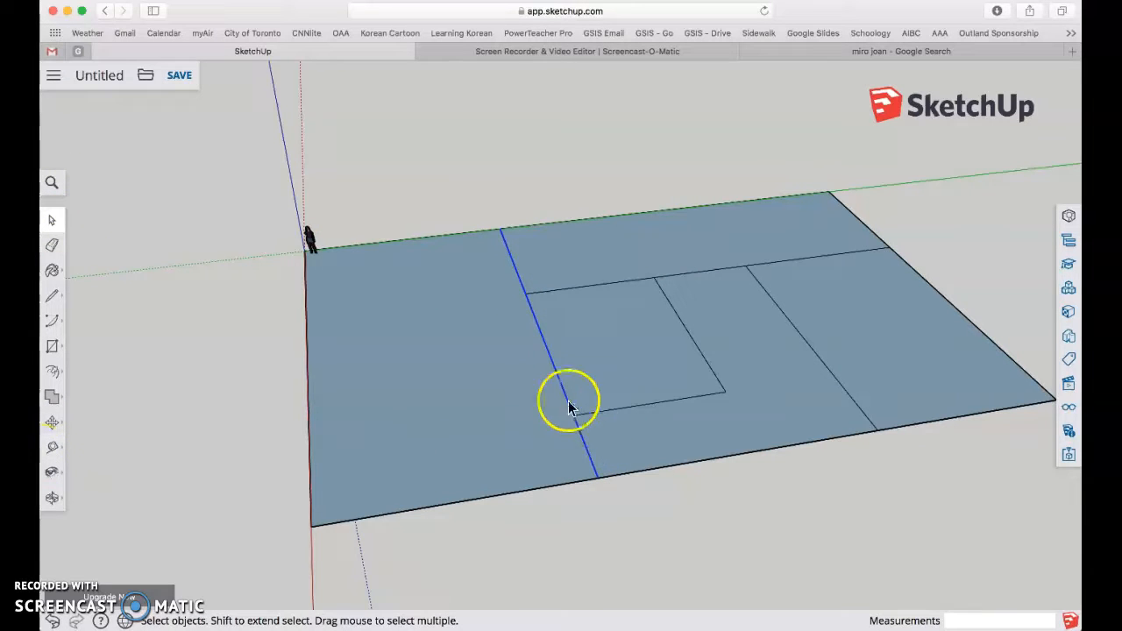
click(52, 423)
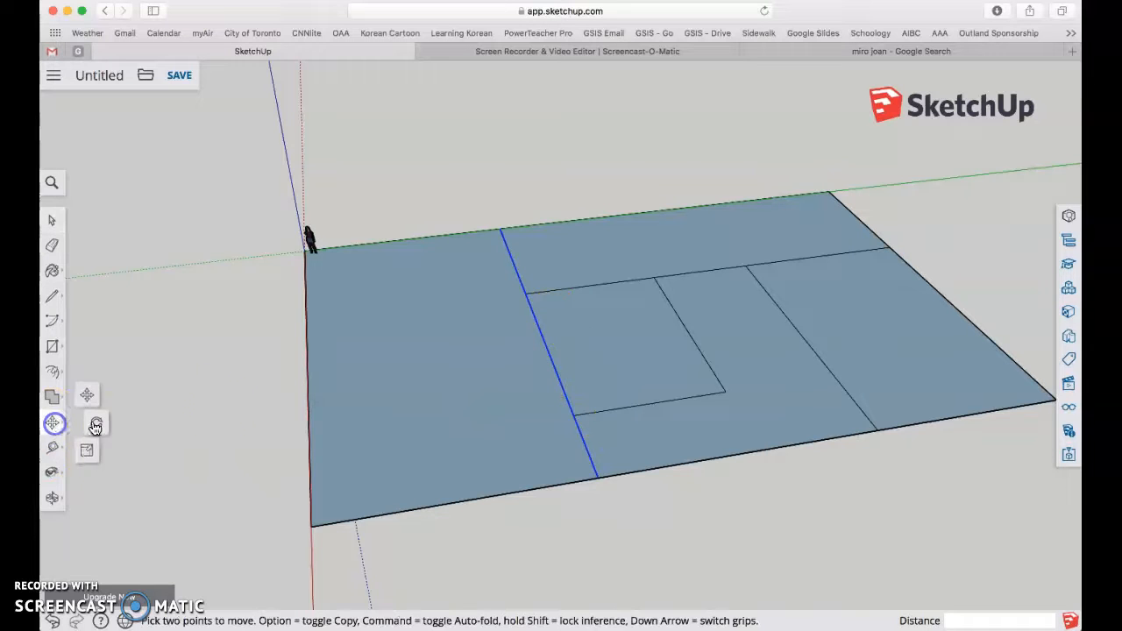
click(503, 363)
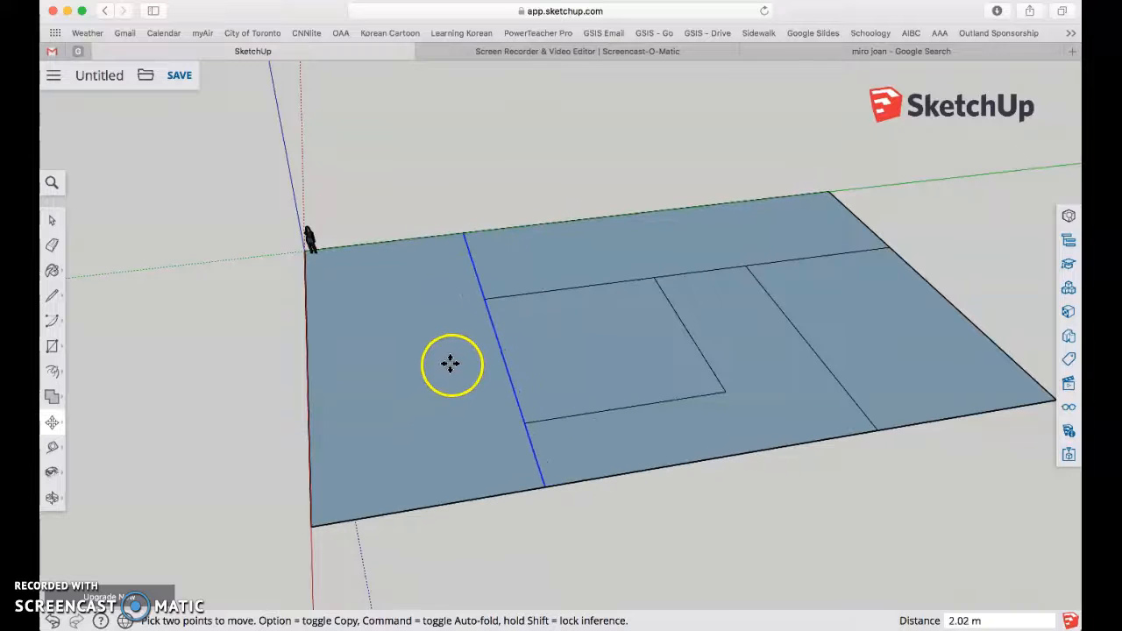
click(464, 369)
Step: Move the long line bordering the strip room about 1.67 m toward the green-axis edge, and clear the selection
middle_drag(471, 356, 942, 395)
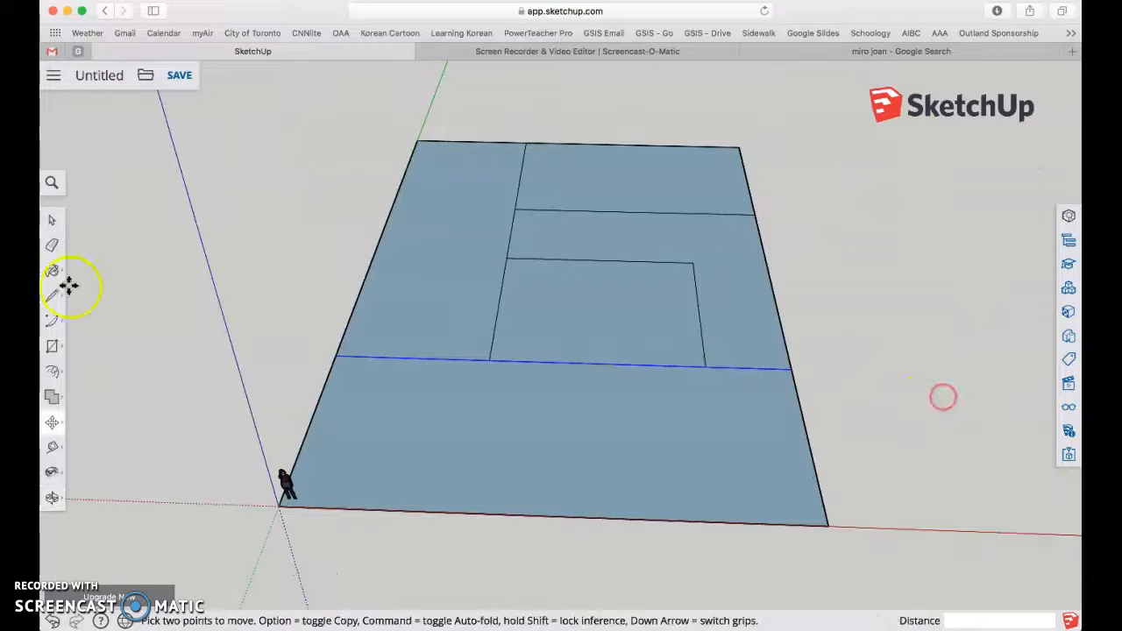
click(53, 219)
drag(461, 100, 594, 431)
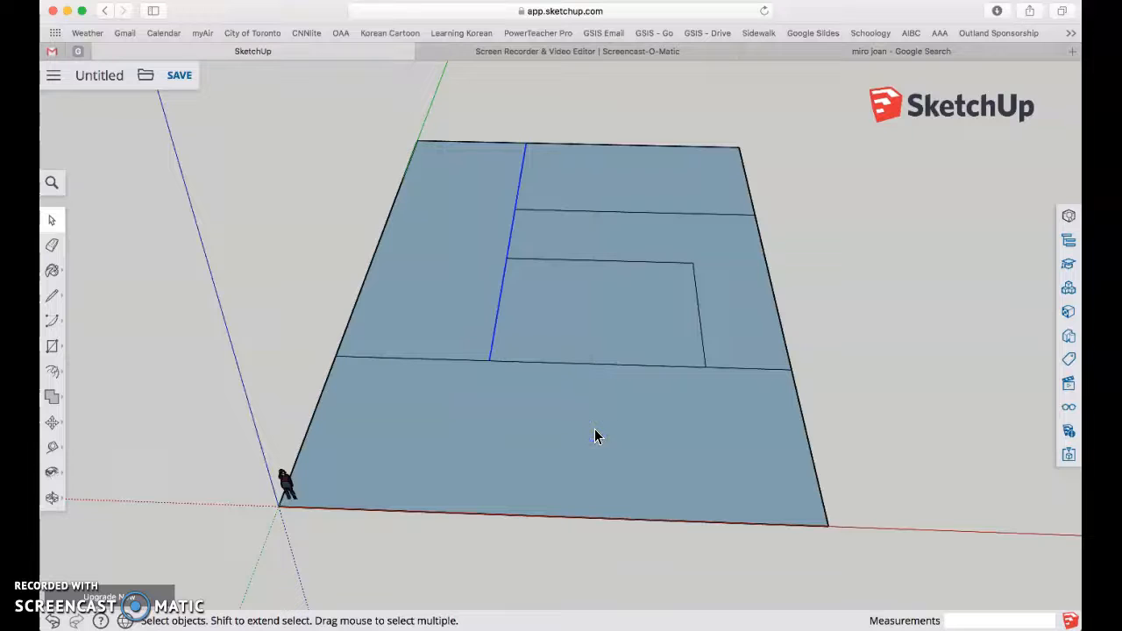
click(52, 423)
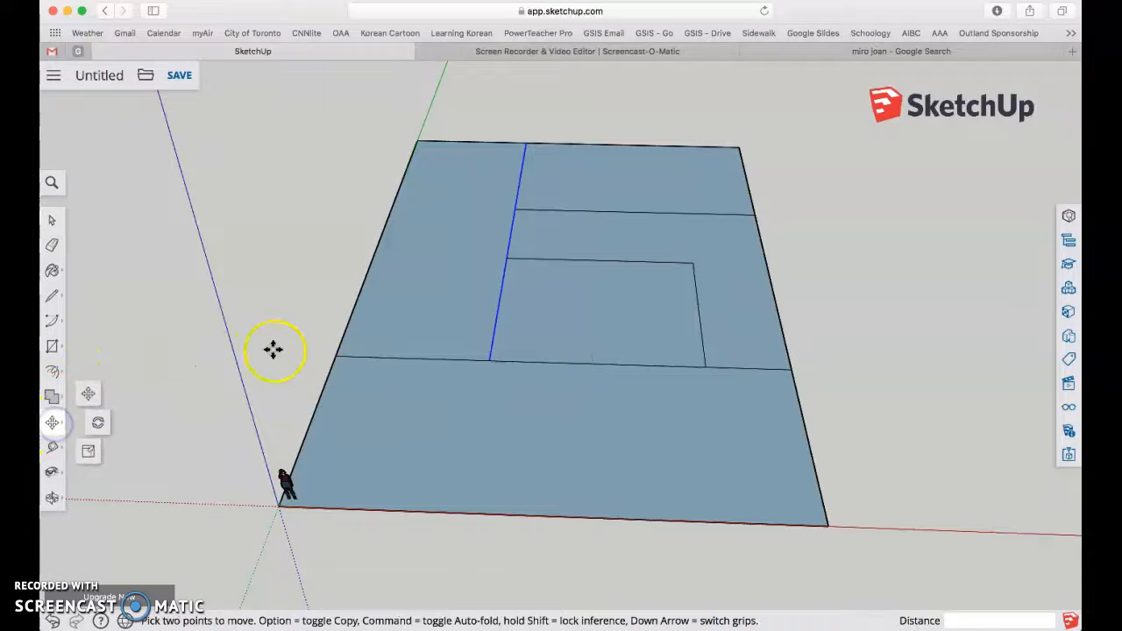
click(301, 345)
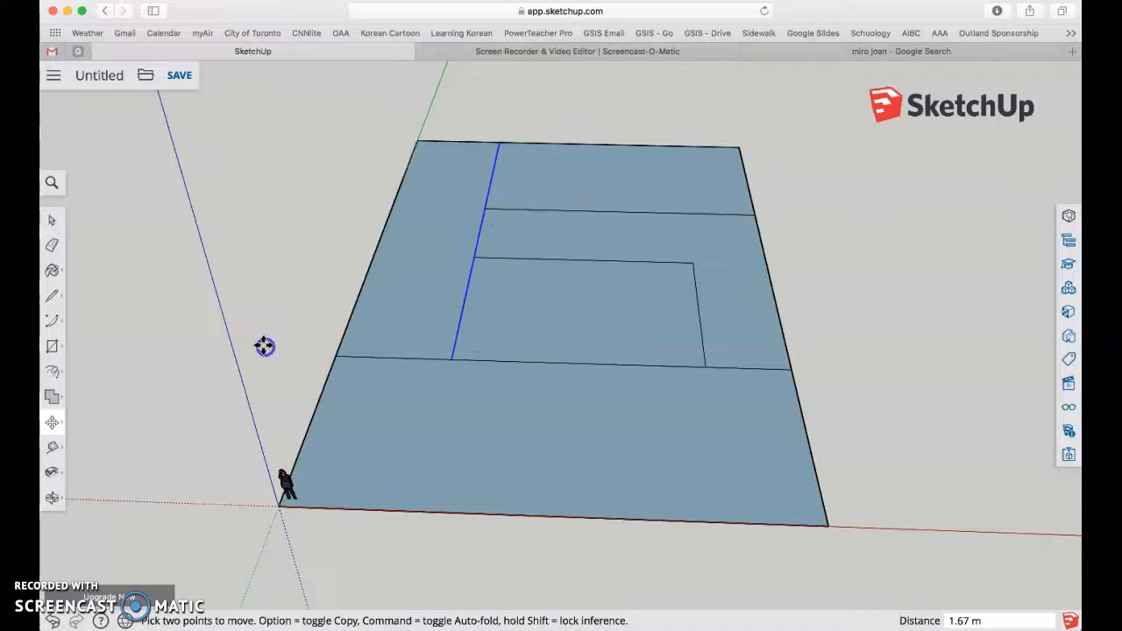
click(263, 345)
click(51, 220)
middle_drag(908, 321, 521, 277)
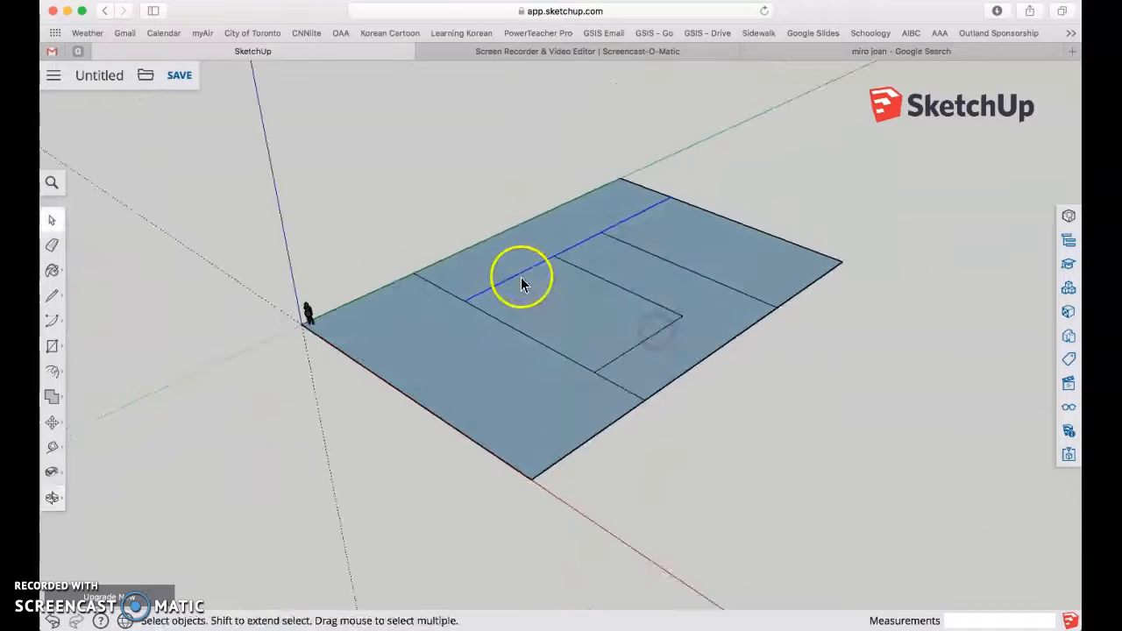
scroll(657, 335, up, 2)
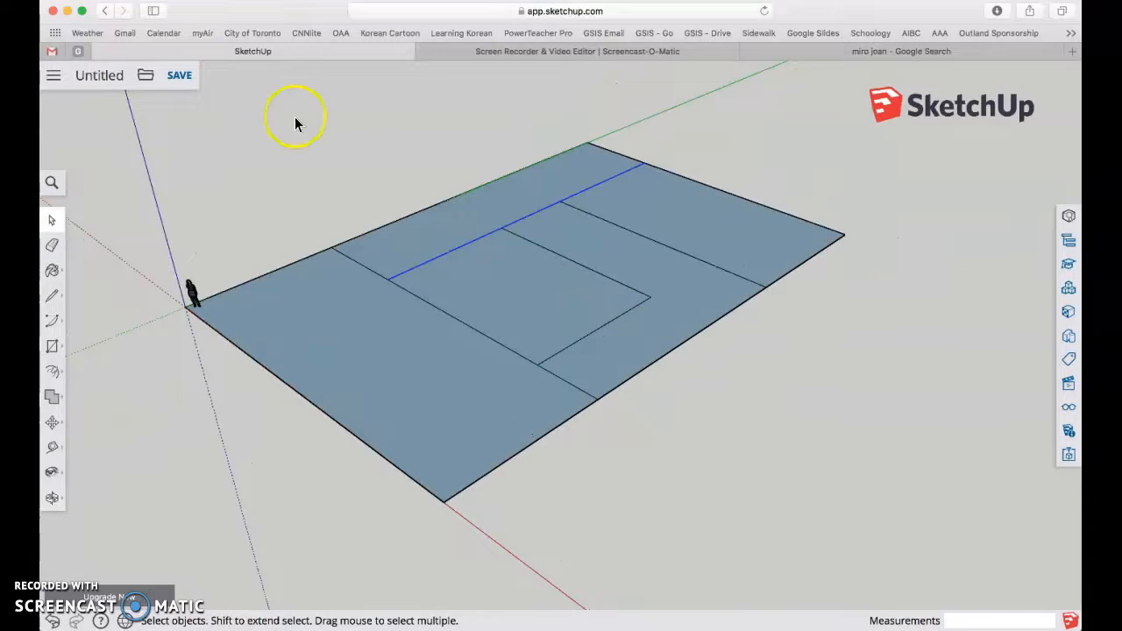
click(161, 457)
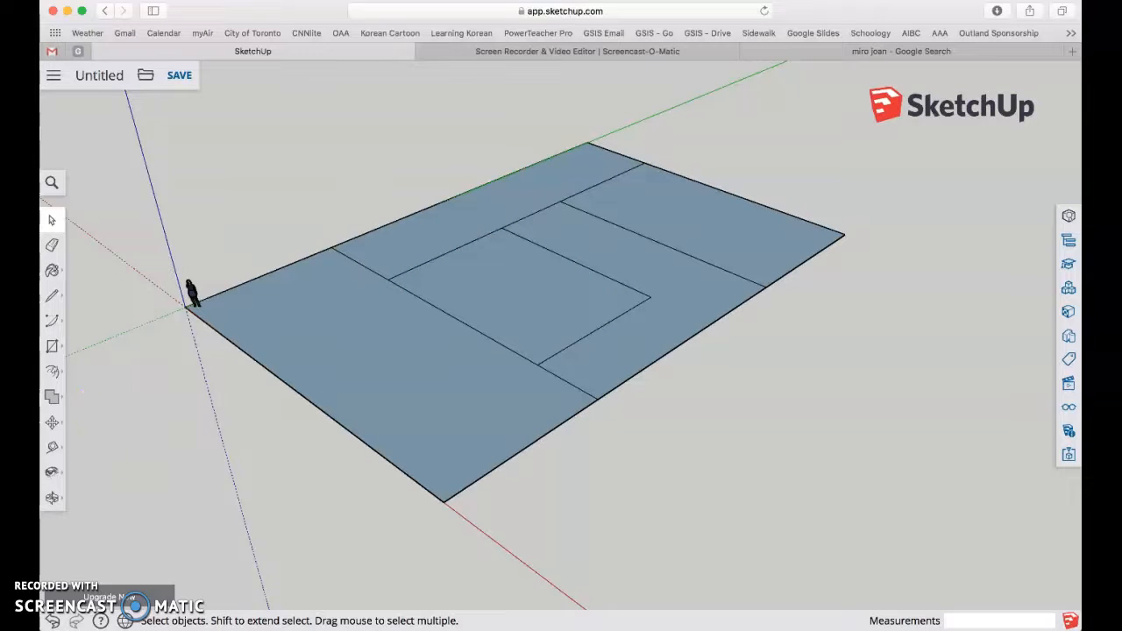
Step: Offset the outline of the origin-end room inward by 0.1 m
click(54, 350)
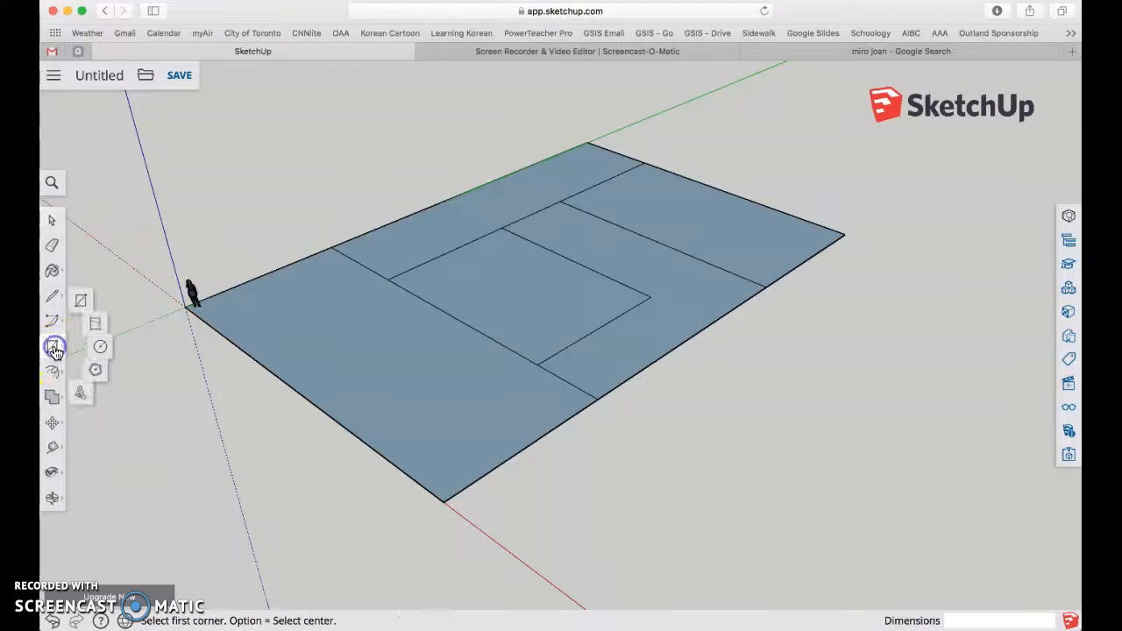
click(54, 371)
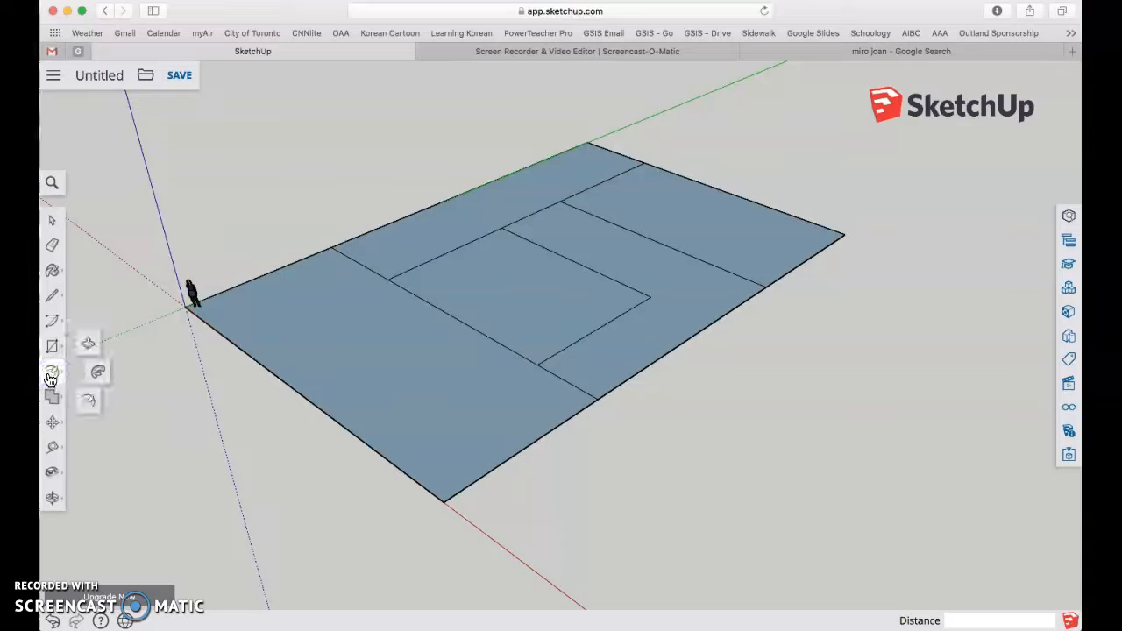
click(445, 313)
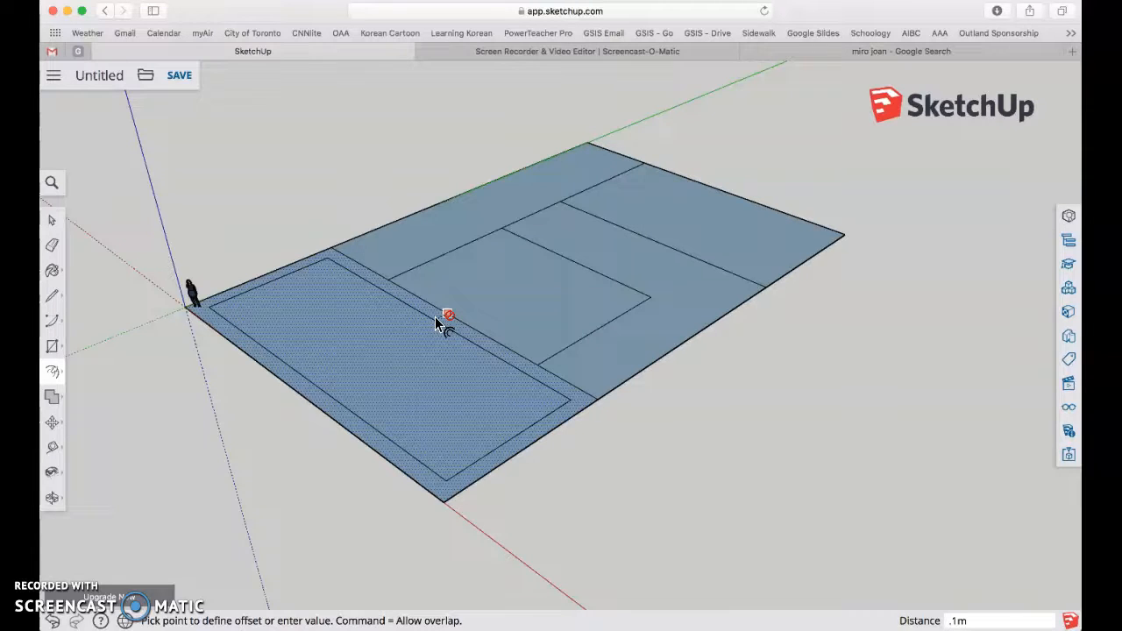
text(.1m)
key(Return)
Step: Offset the outlines of the inner room and the L-shaped room around it inward by 0.1 m each
scroll(455, 260, up, 5)
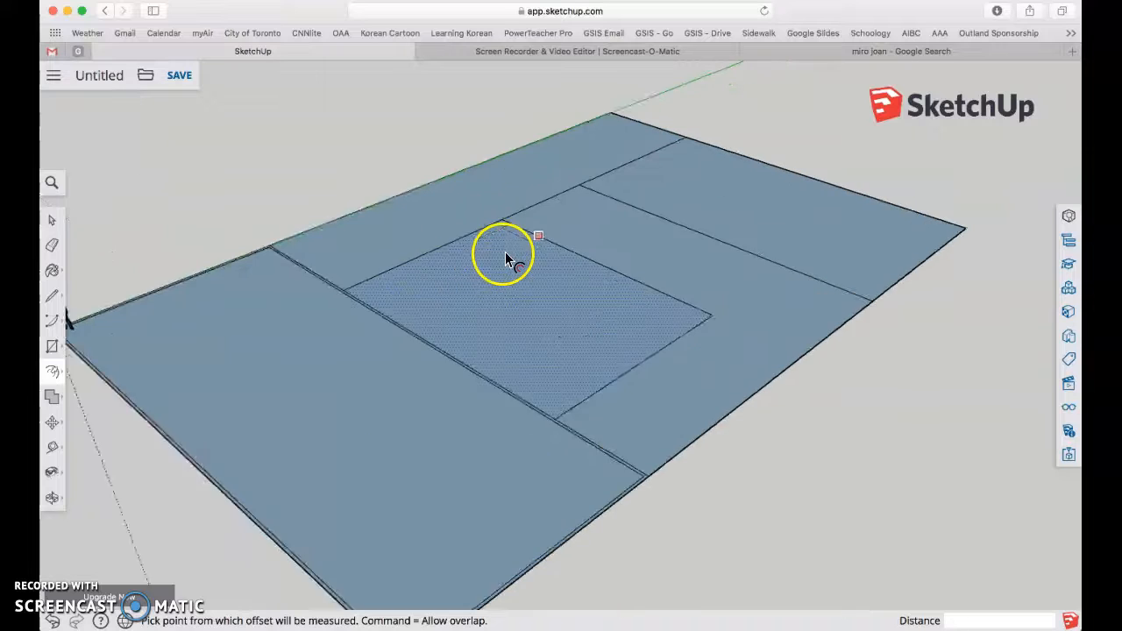
click(584, 253)
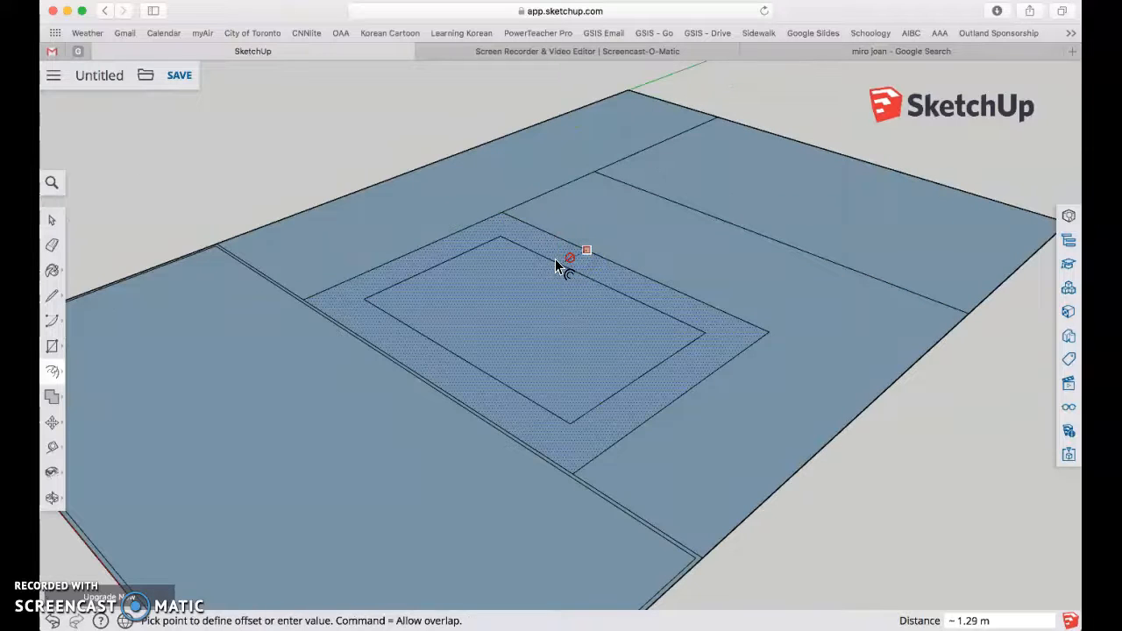
text(.1m)
key(Return)
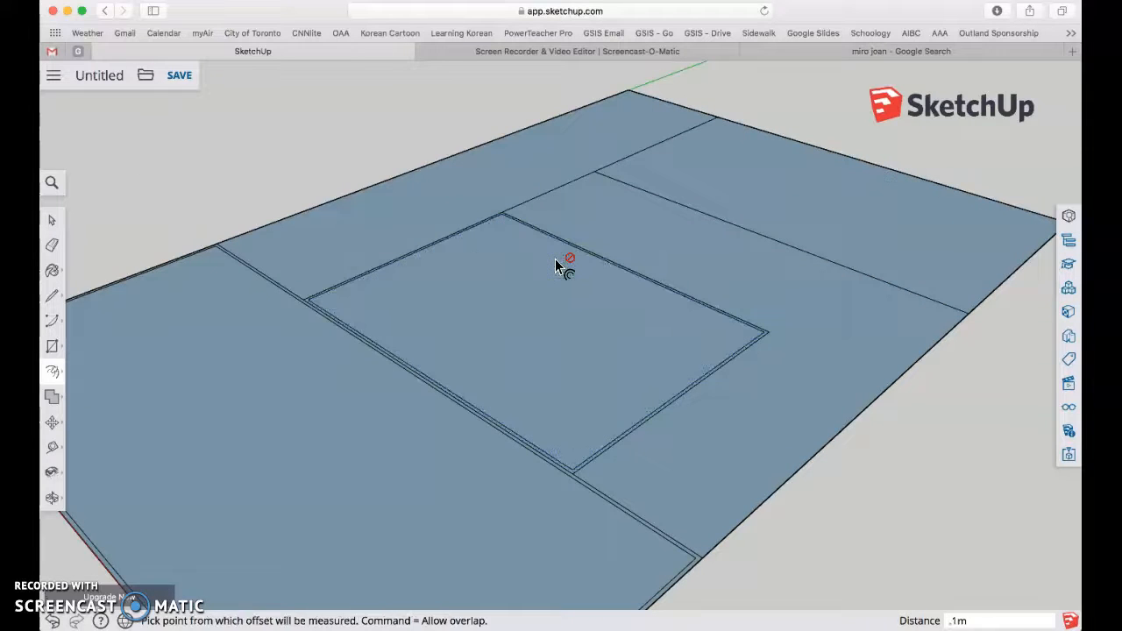
click(738, 233)
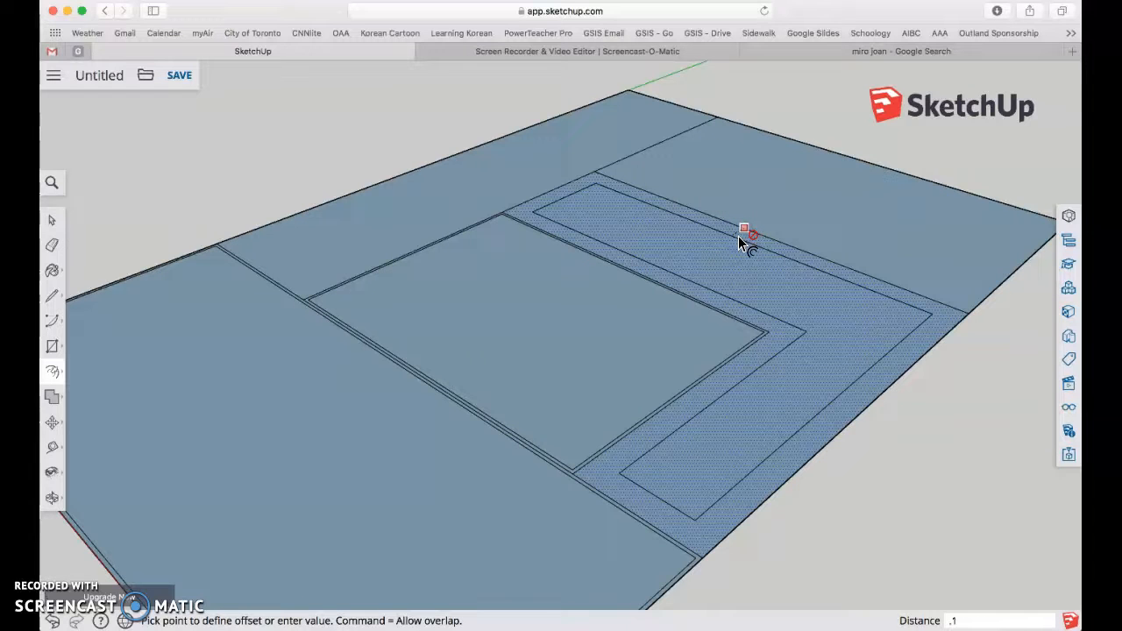
key(Return)
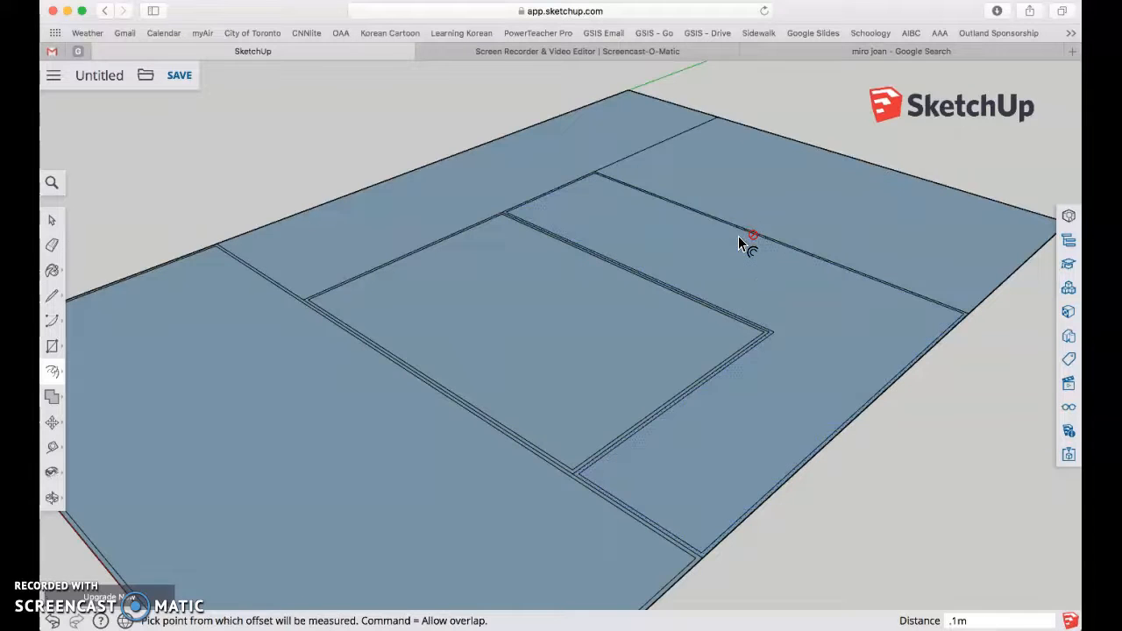
Step: Offset the outlines of the far-end room and the long strip room inward by 0.1 m each
click(794, 144)
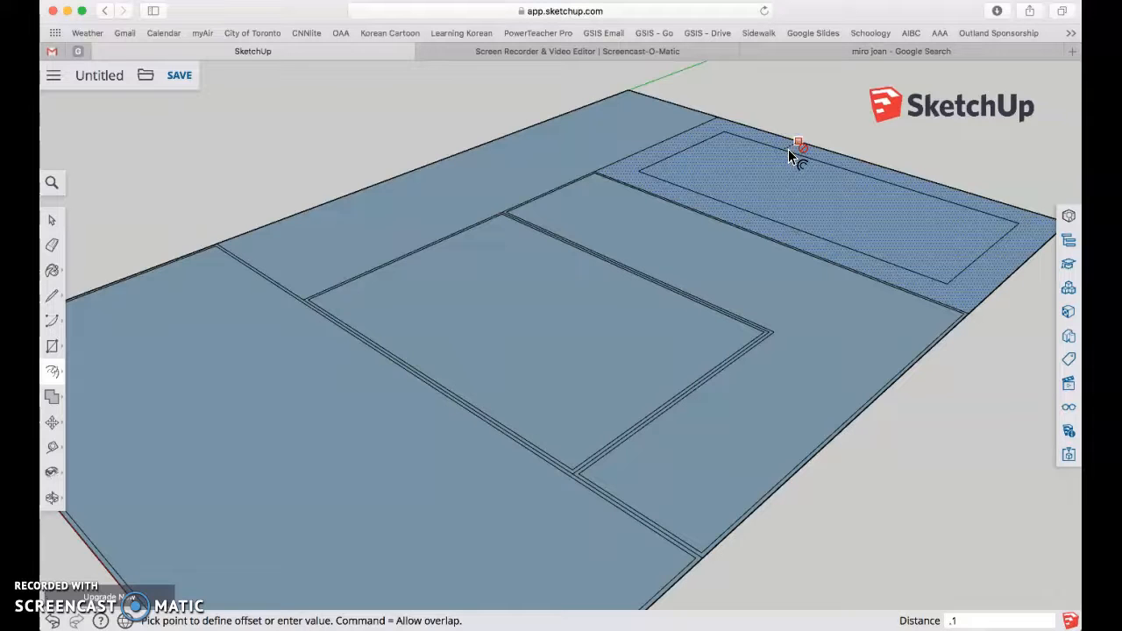
key(Return)
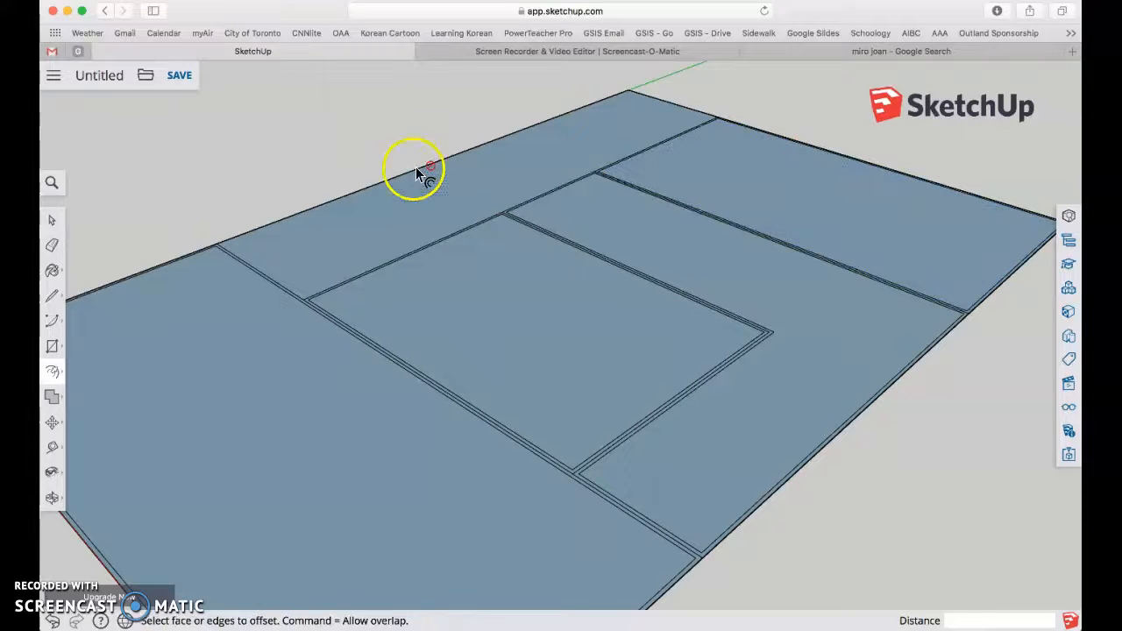
click(465, 166)
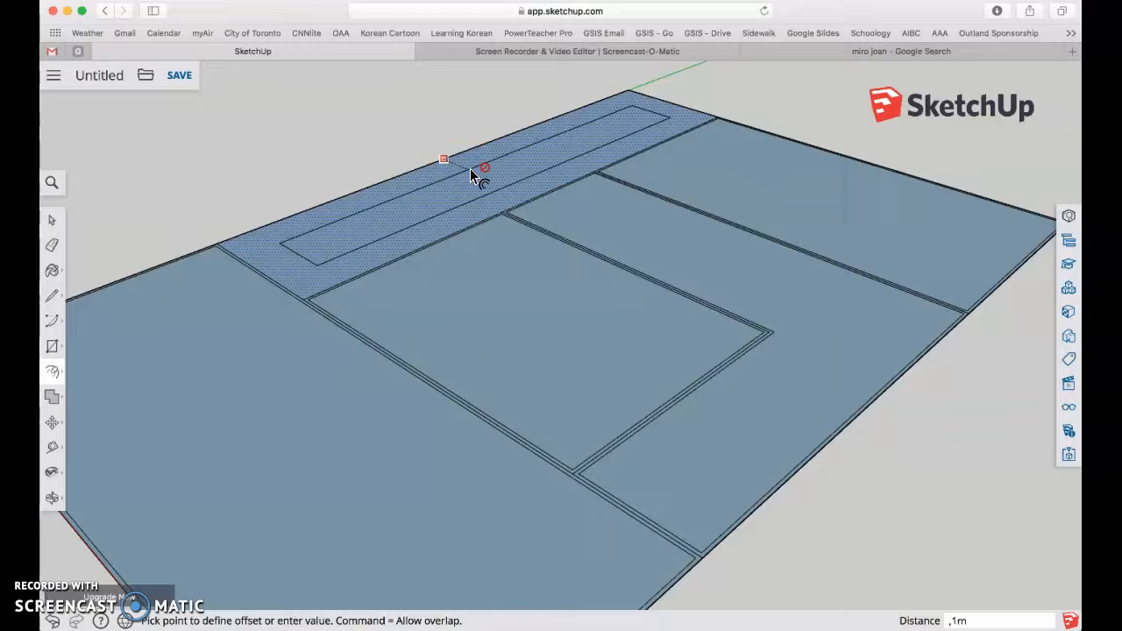
key(Return)
Step: Delete the leftover middle line in the dividing wall between the origin-end room and the inner room
scroll(498, 291, down, 4)
middle_drag(726, 341, 663, 394)
scroll(571, 415, up, 3)
scroll(571, 414, up, 1)
scroll(571, 414, down, 1)
scroll(349, 226, up, 3)
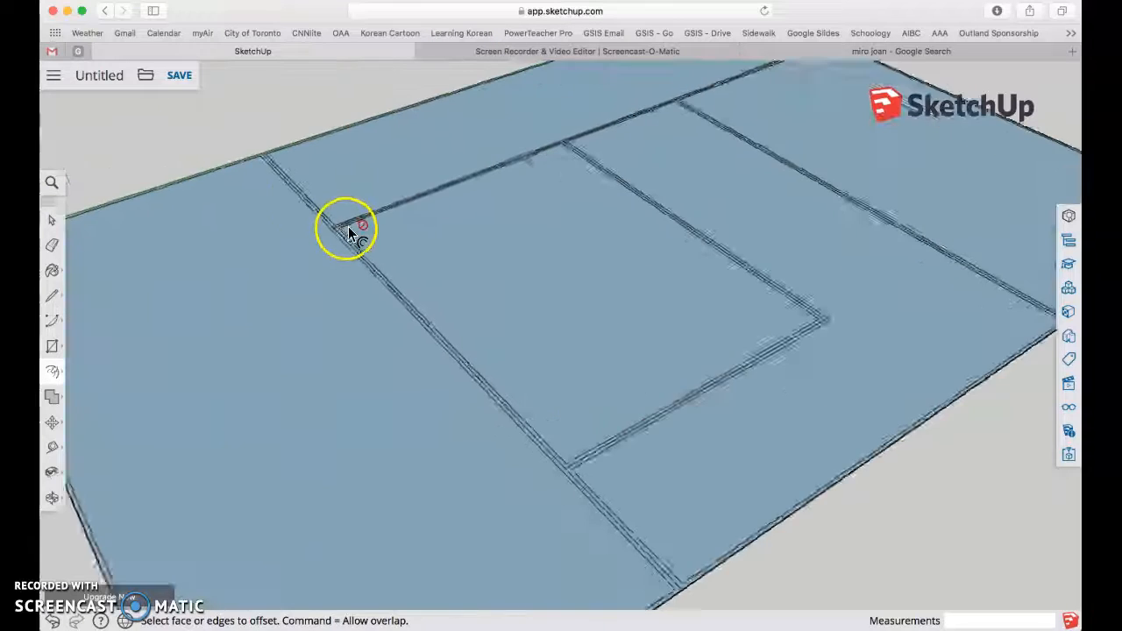
scroll(348, 227, down, 2)
click(163, 150)
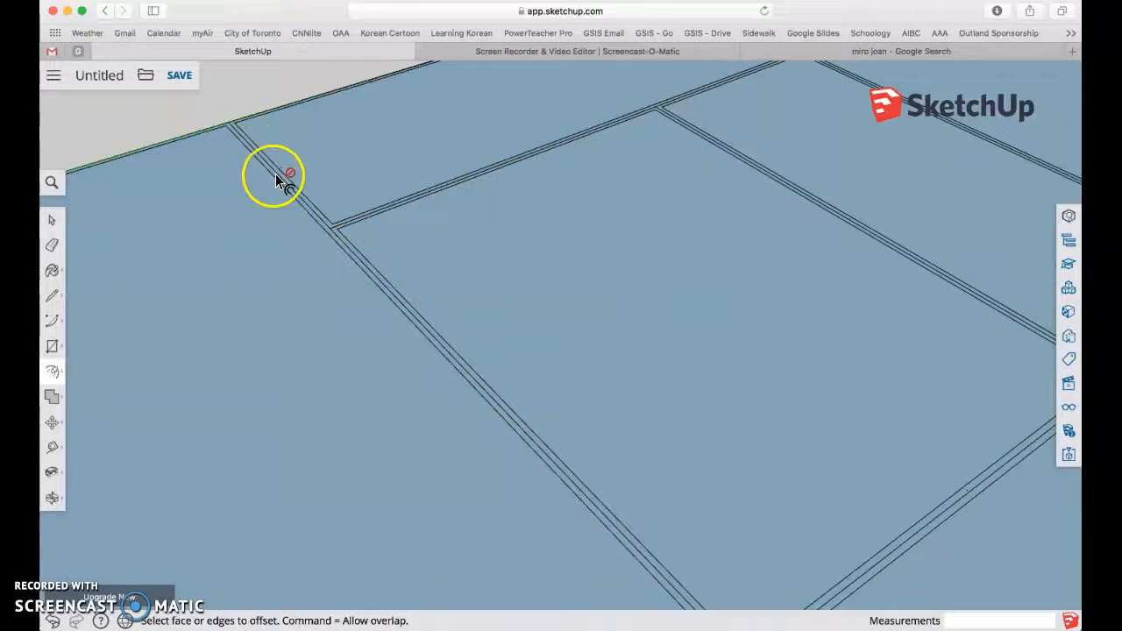
scroll(274, 171, down, 3)
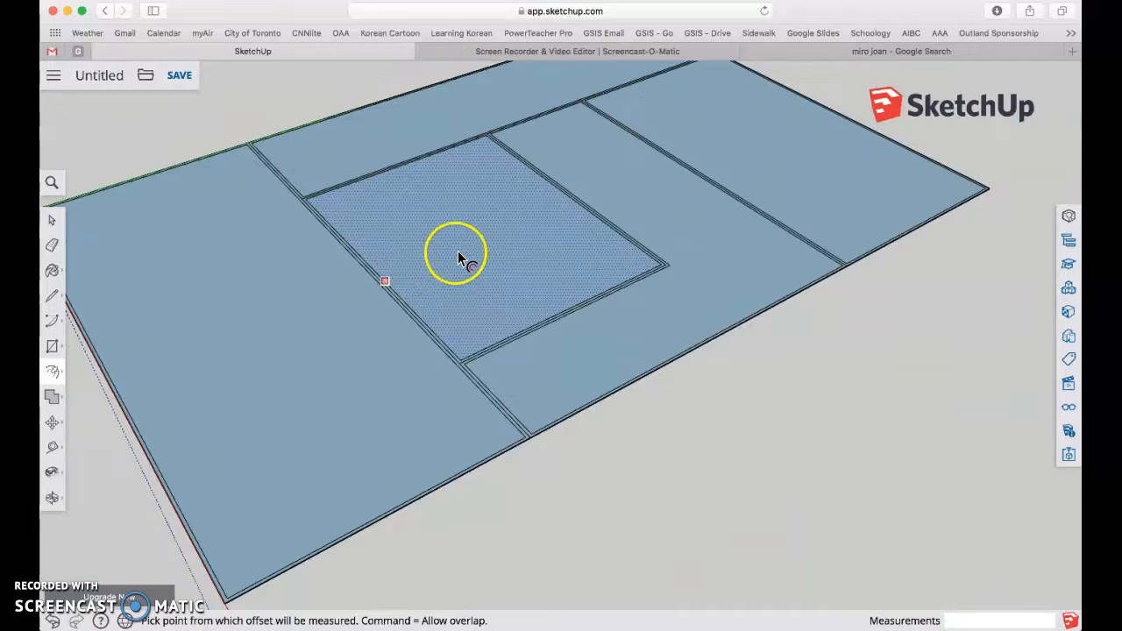
click(51, 221)
scroll(295, 165, up, 5)
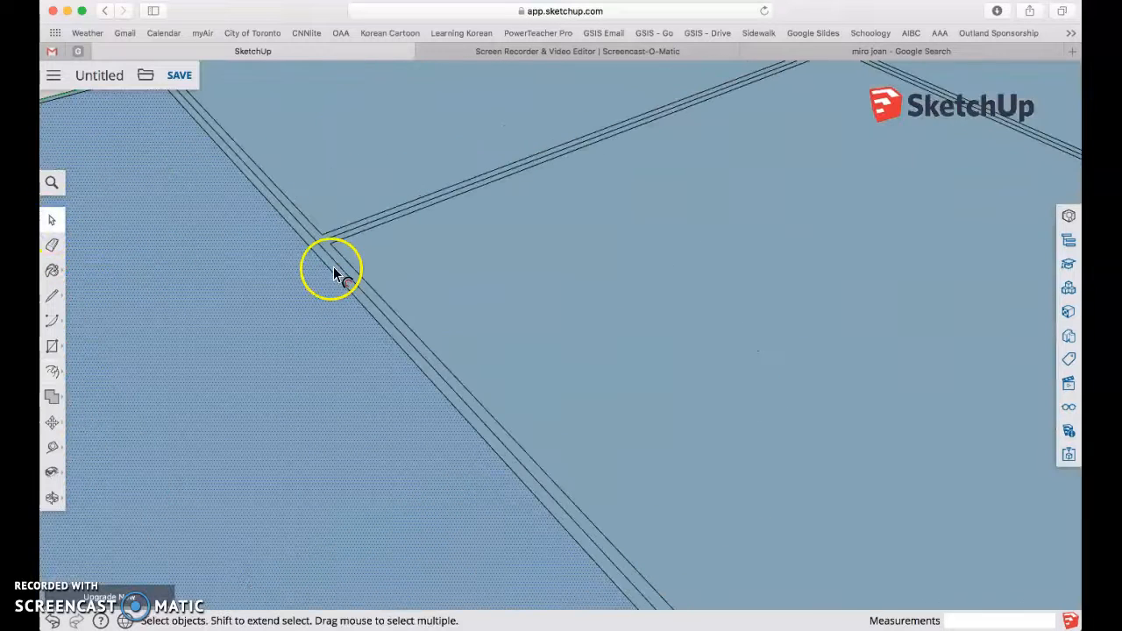
click(331, 262)
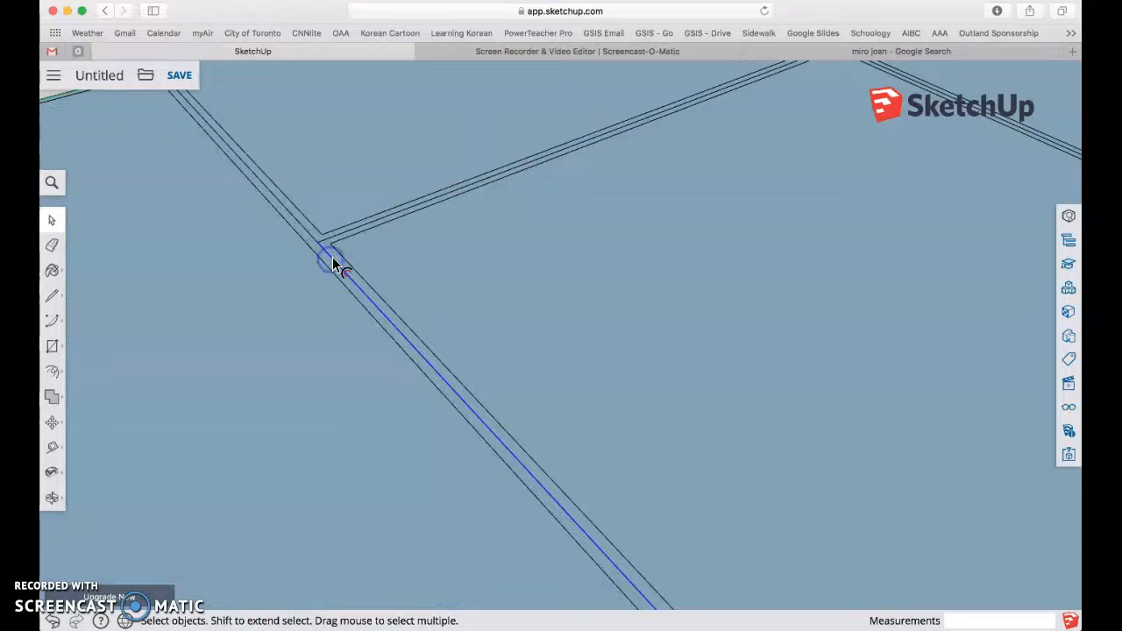
key(Delete)
scroll(325, 245, up, 1)
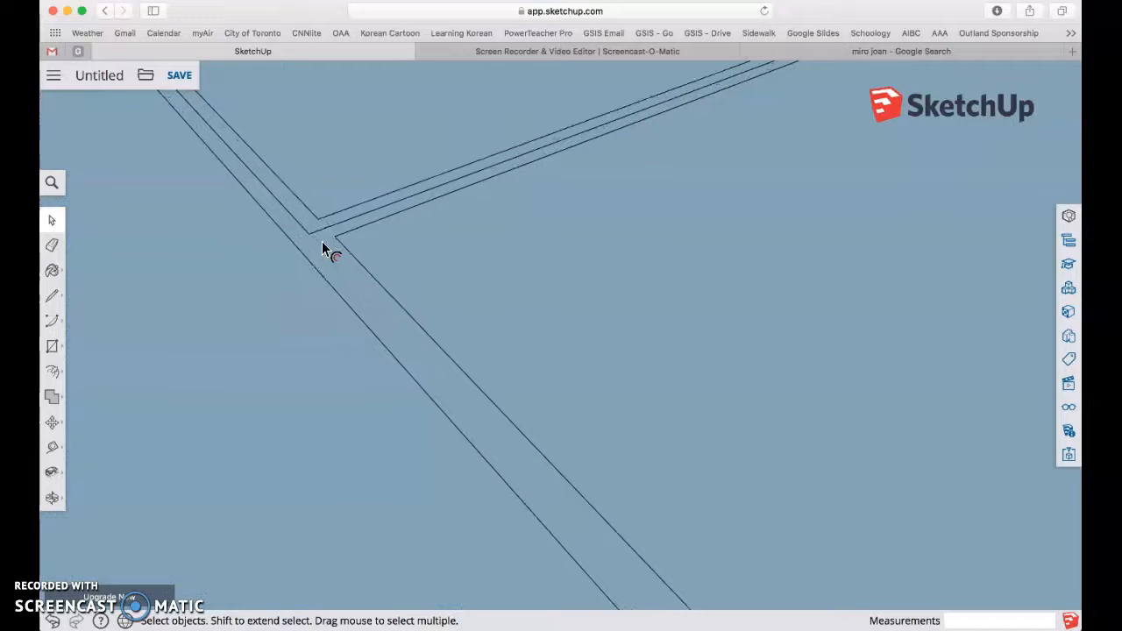
Step: Delete the middle lines in the wall between the inner and strip rooms and in the dividing wall beside the strip room
click(320, 229)
key(Delete)
click(306, 230)
key(Delete)
Step: Delete the middle lines in the dividing wall beside the L-shaped room and in the inner room wall that meets it there
scroll(307, 229, down, 5)
scroll(533, 435, up, 5)
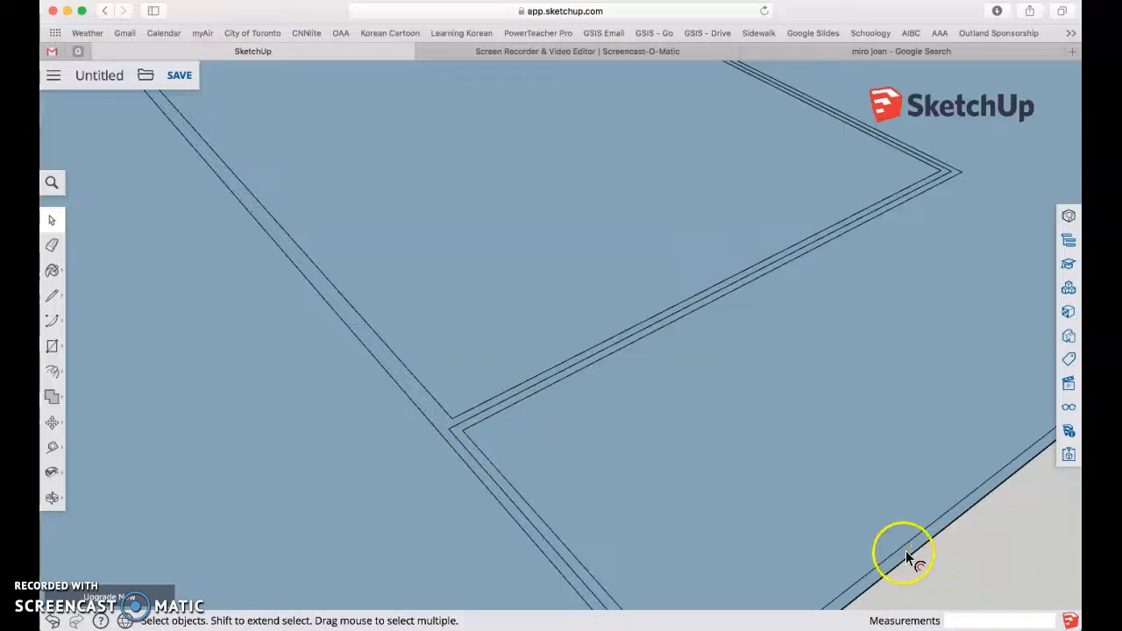
click(482, 468)
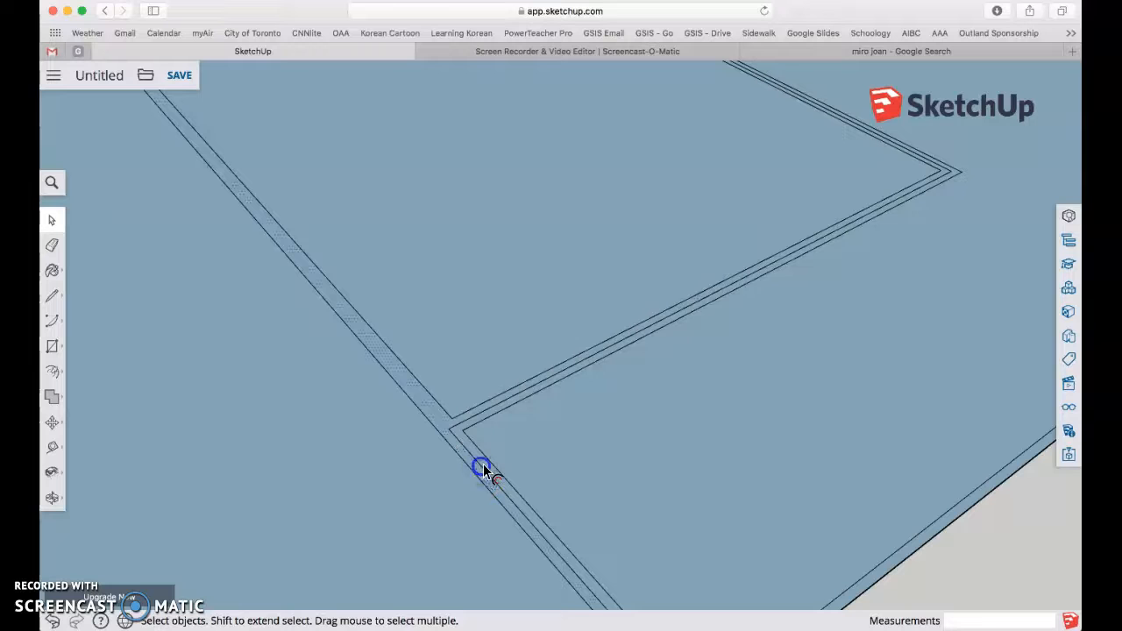
key(Delete)
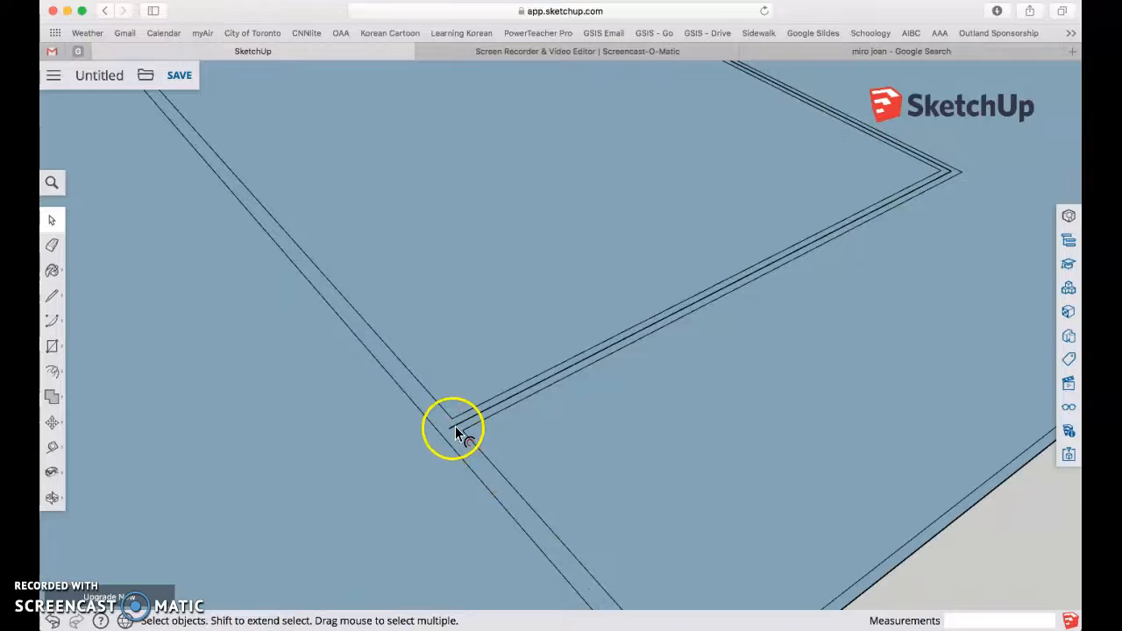
scroll(464, 441, down, 5)
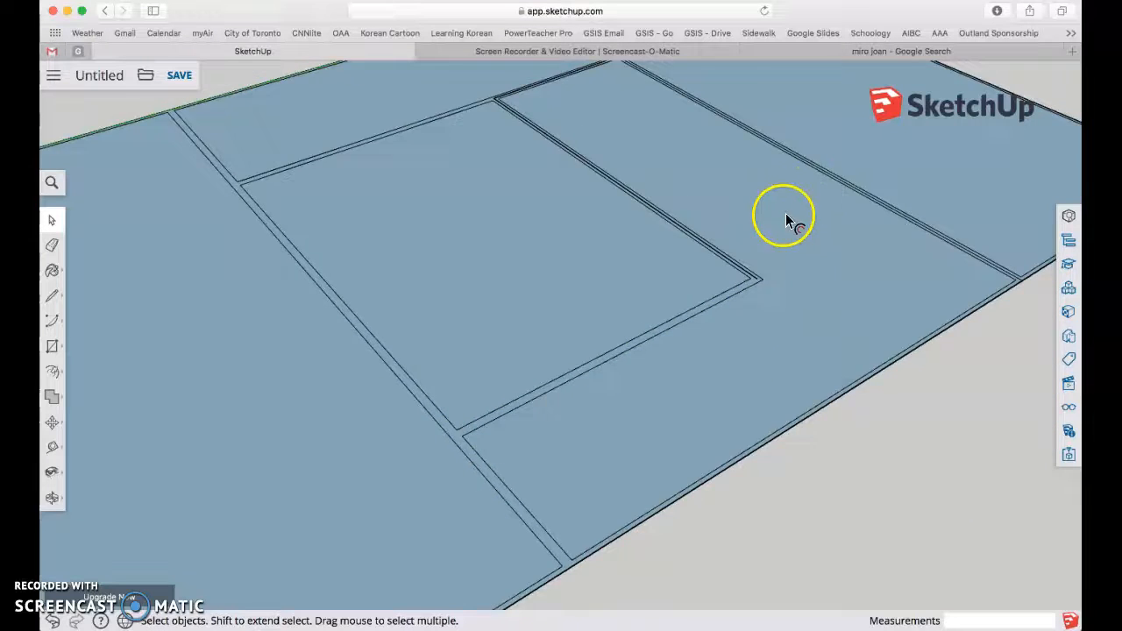
Step: Delete the middle lines in the inner room's far wall and in the wall between the L-shaped and far-end rooms
scroll(771, 237, up, 3)
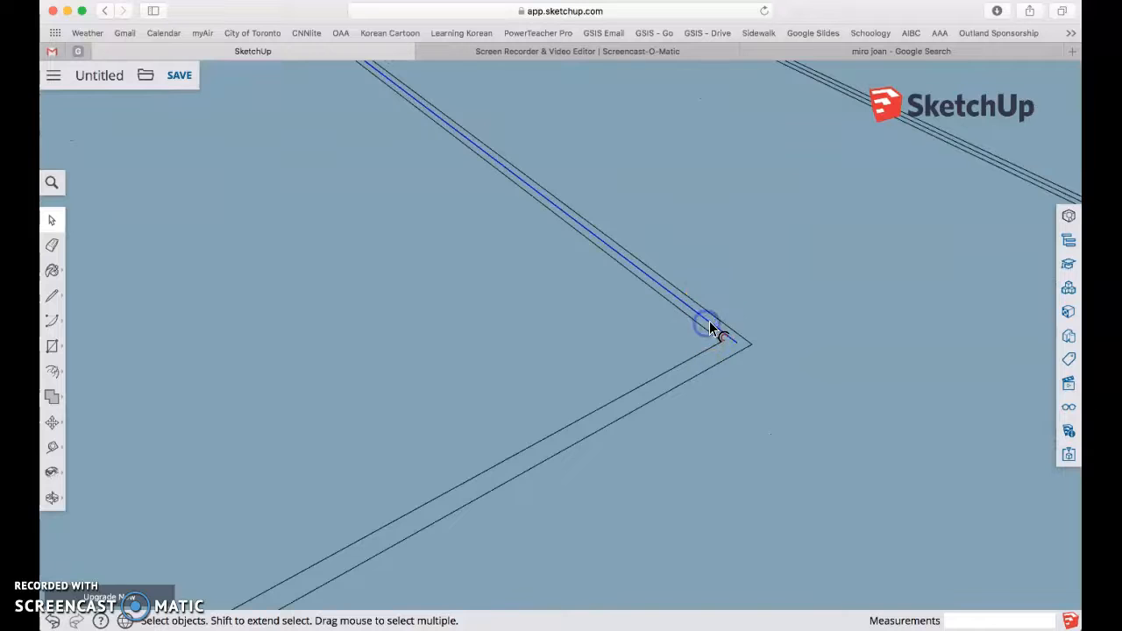
scroll(709, 325, down, 5)
scroll(751, 283, up, 6)
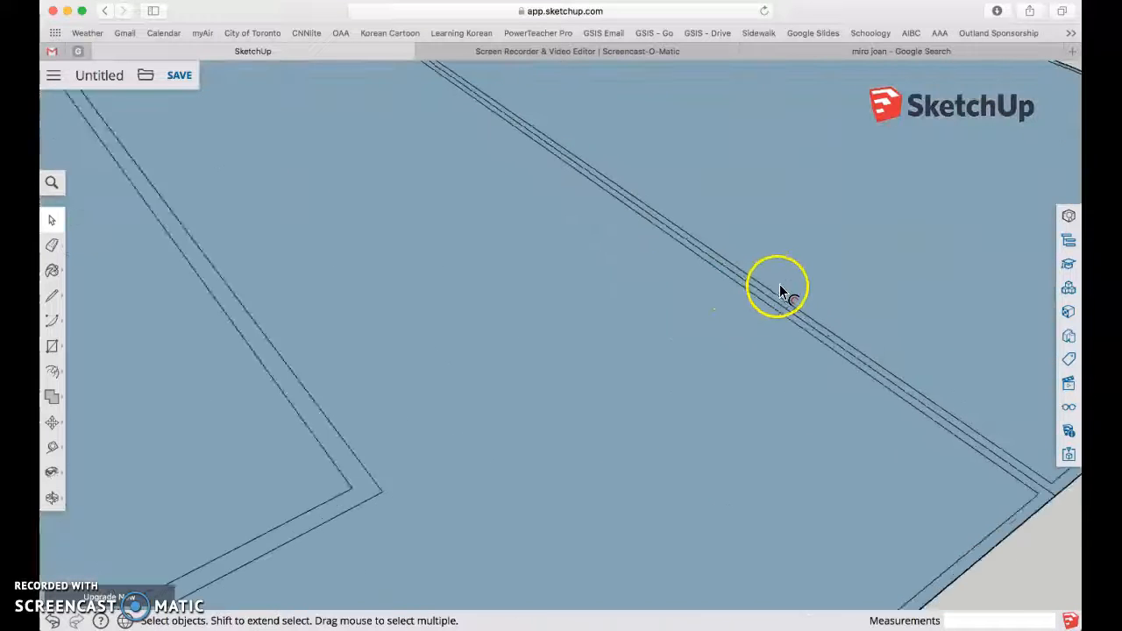
scroll(765, 320, down, 4)
Step: Delete the remaining middle lines in the wall separating the strip room from the L-shaped and far-end rooms
scroll(393, 104, up, 3)
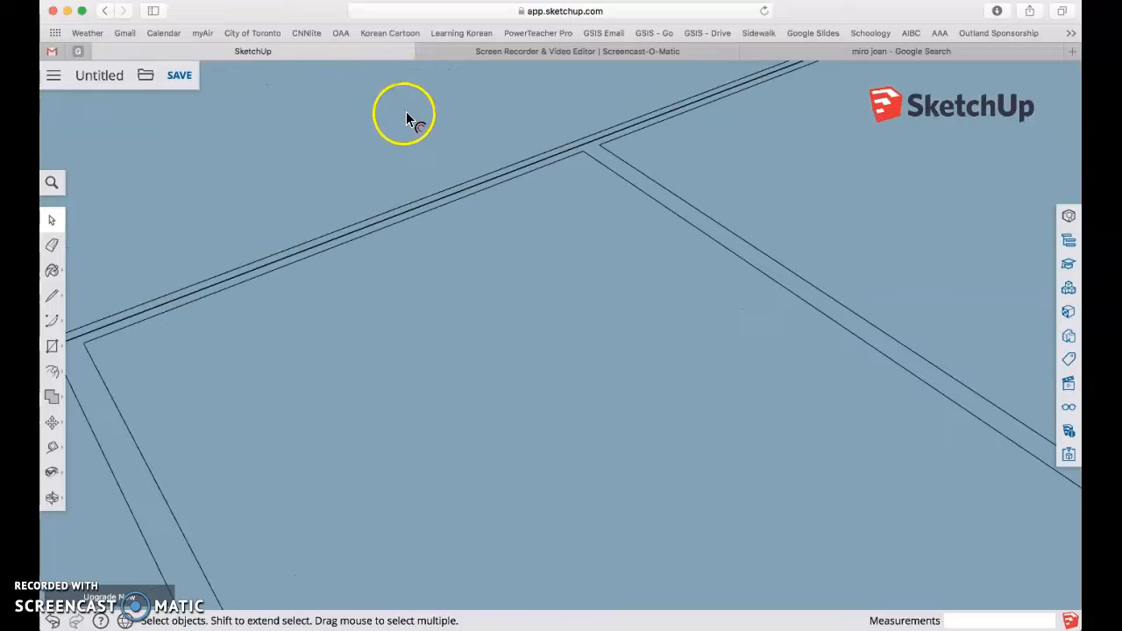
scroll(535, 151, down, 2)
scroll(669, 187, down, 5)
mouse_move(819, 343)
middle_down()
mouse_move(664, 353)
mouse_move(826, 346)
middle_up()
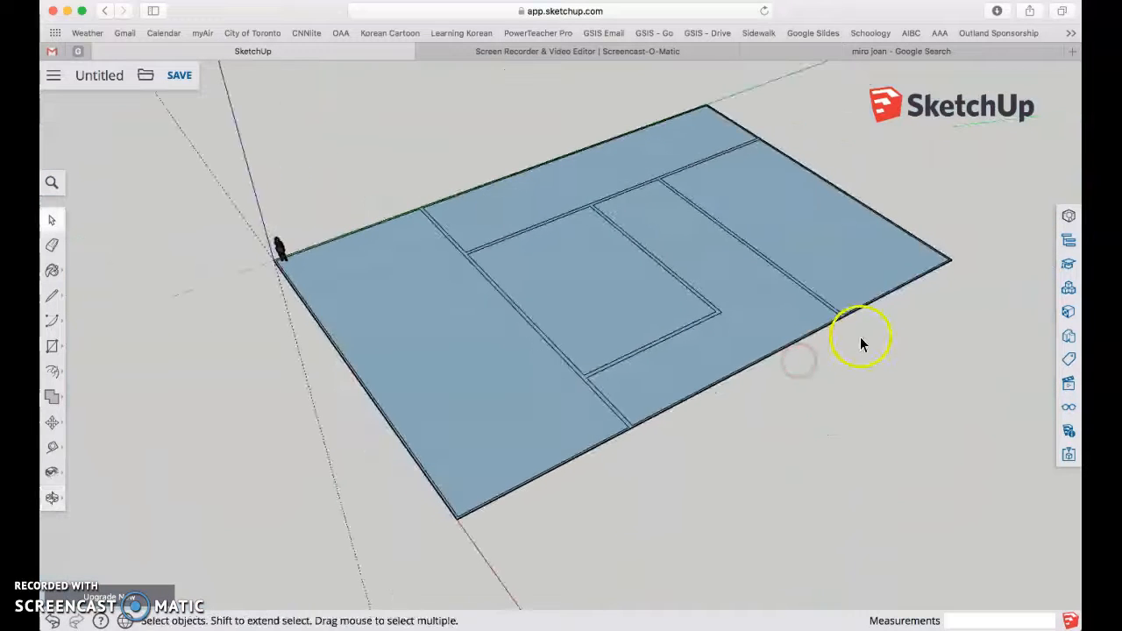
Step: Push/Pull the connected wall outline up to a height of 4 m
scroll(859, 338, up, 3)
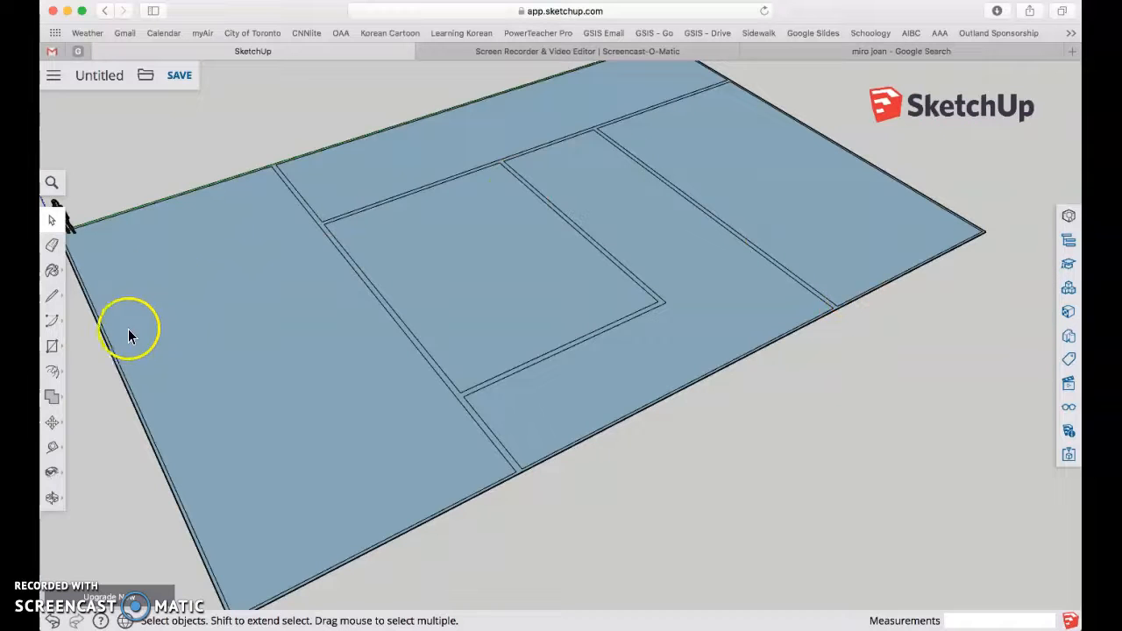
click(54, 376)
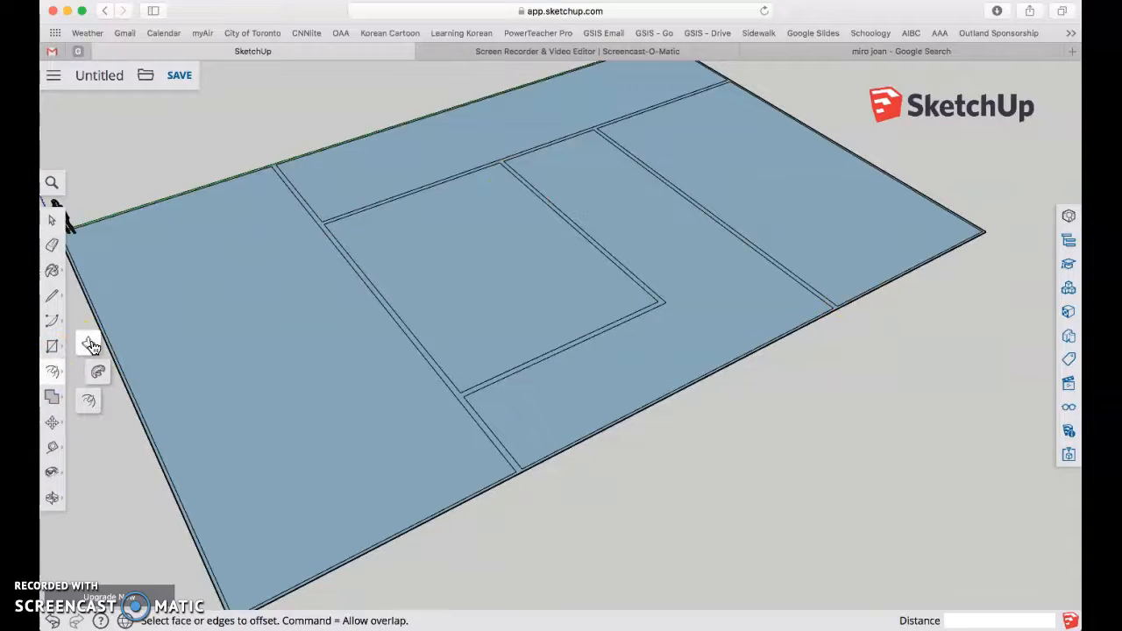
click(89, 346)
click(423, 352)
click(412, 343)
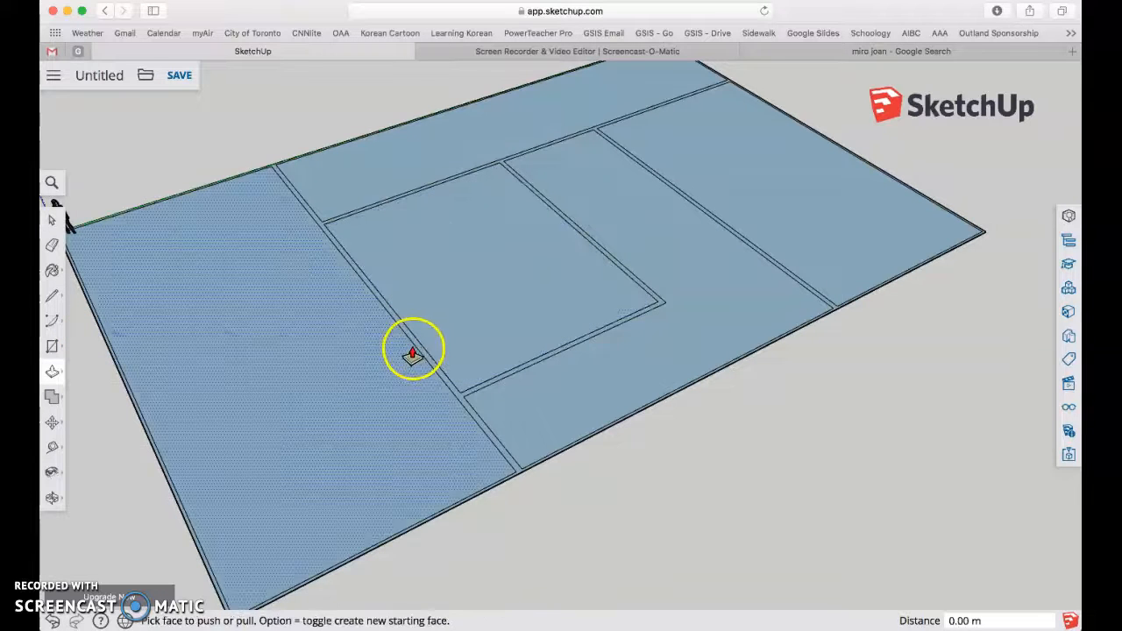
drag(421, 351, 426, 270)
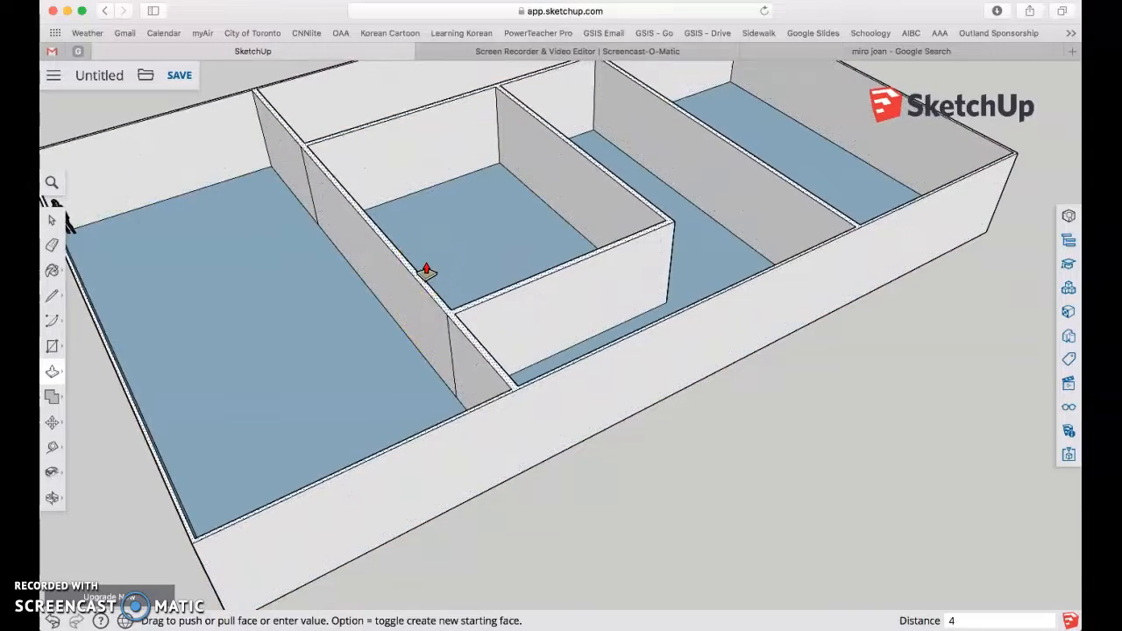
key(Return)
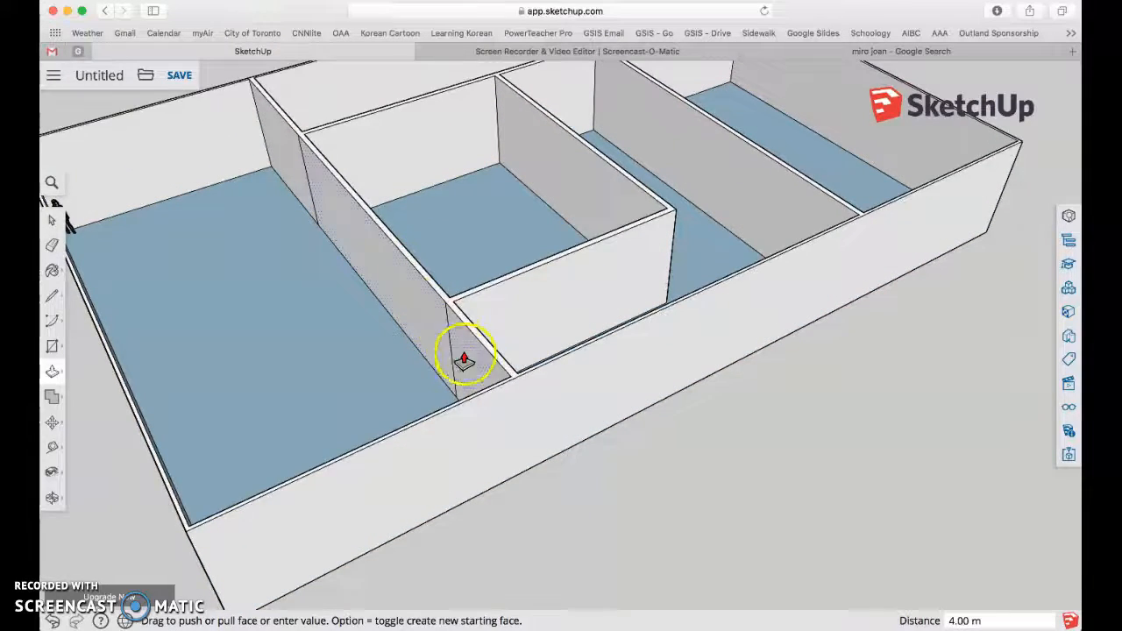
Step: Draw a doorway rectangle about 1.94 m by 3.14 m from the floor on the dividing wall section leading to the L-shaped room
scroll(531, 408, down, 4)
middle_drag(416, 486, 788, 457)
scroll(657, 388, up, 5)
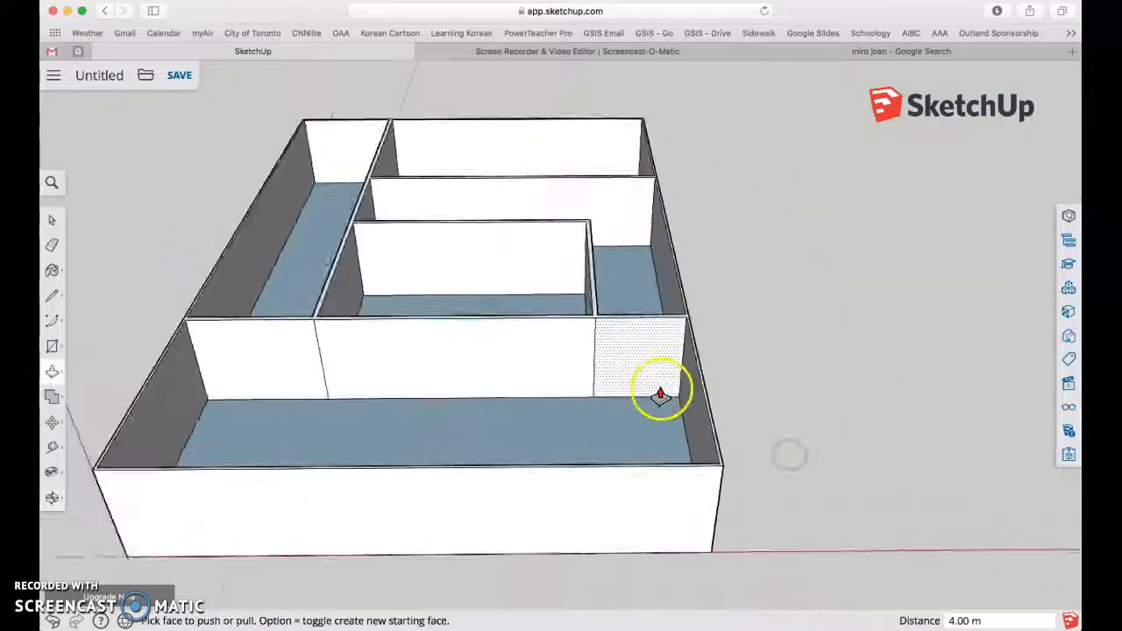
click(53, 348)
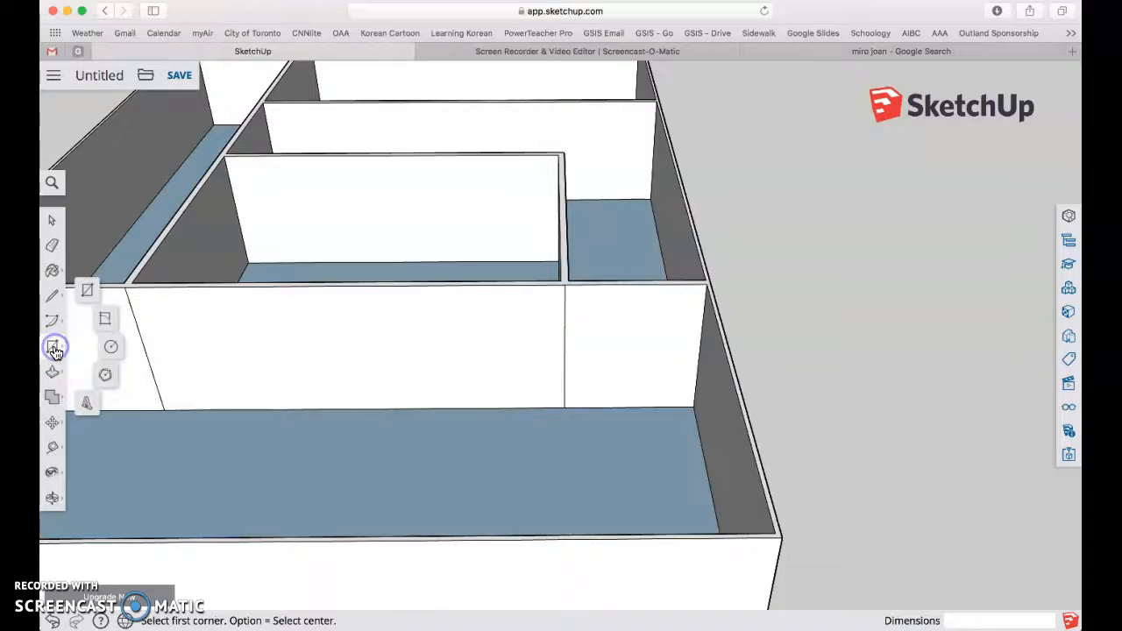
click(86, 291)
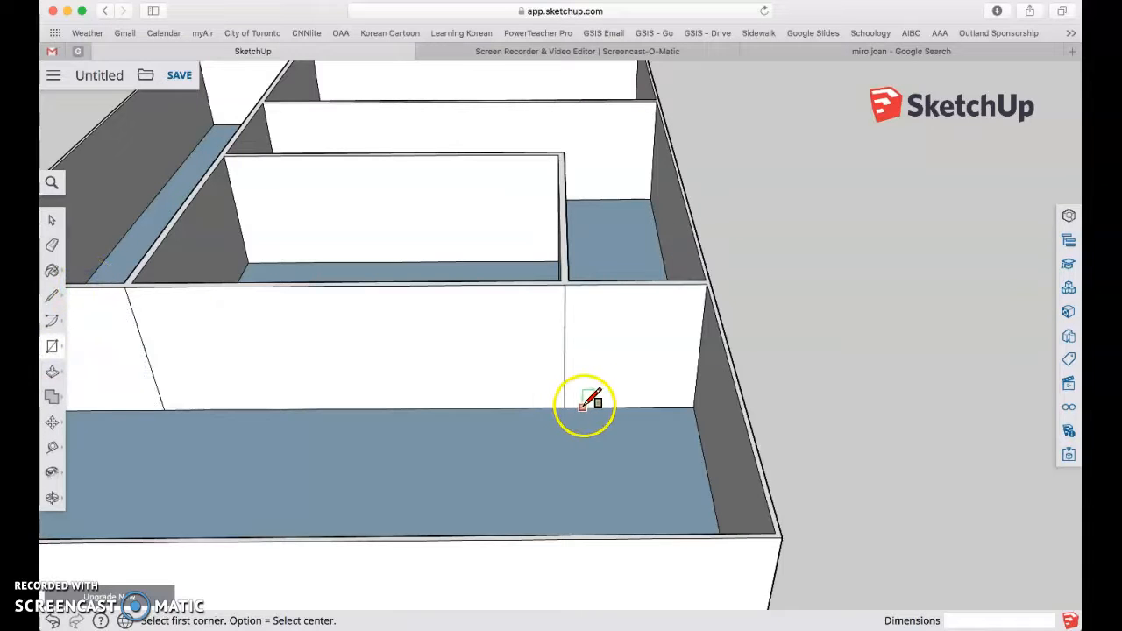
click(588, 406)
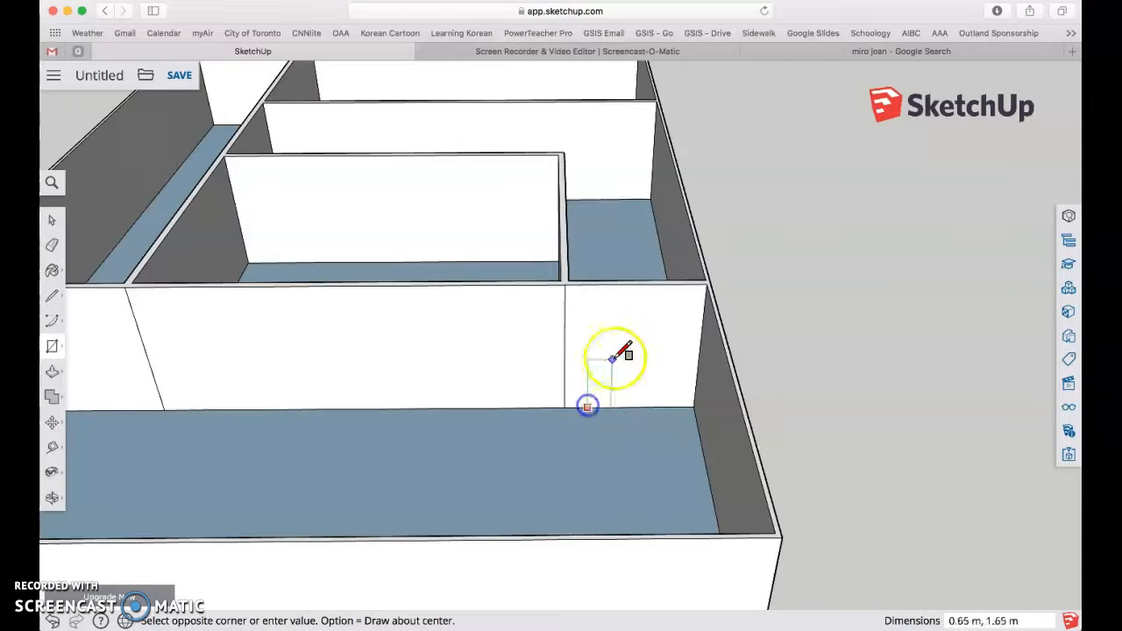
click(663, 314)
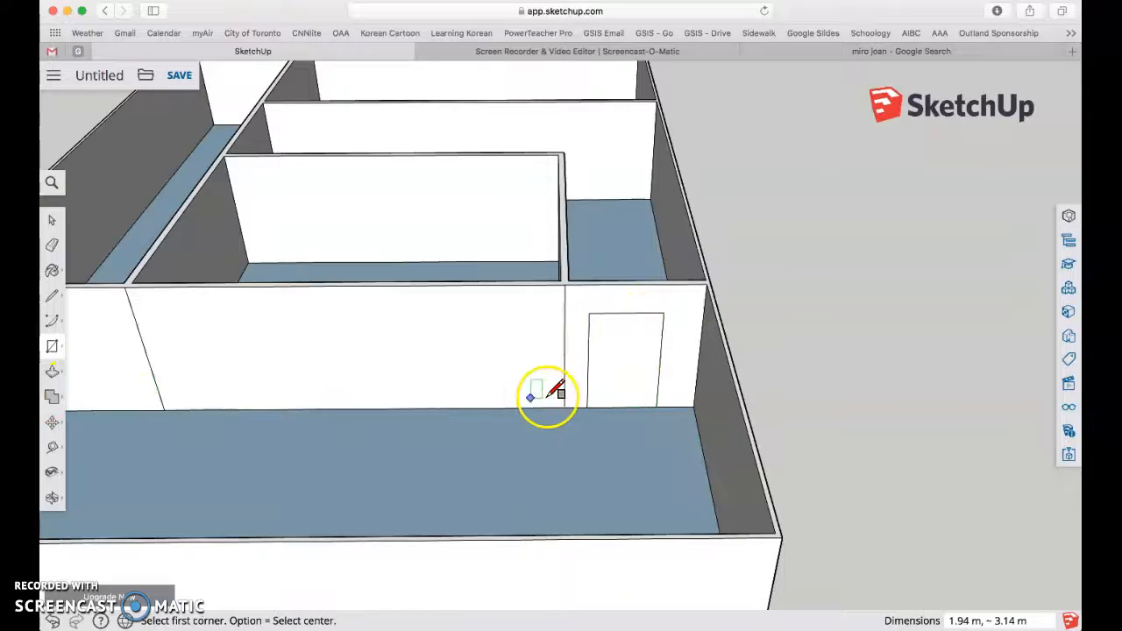
Step: Draw a doorway rectangle up from the floor on the dividing wall section leading to the strip room
scroll(554, 395, down, 4)
scroll(226, 392, up, 3)
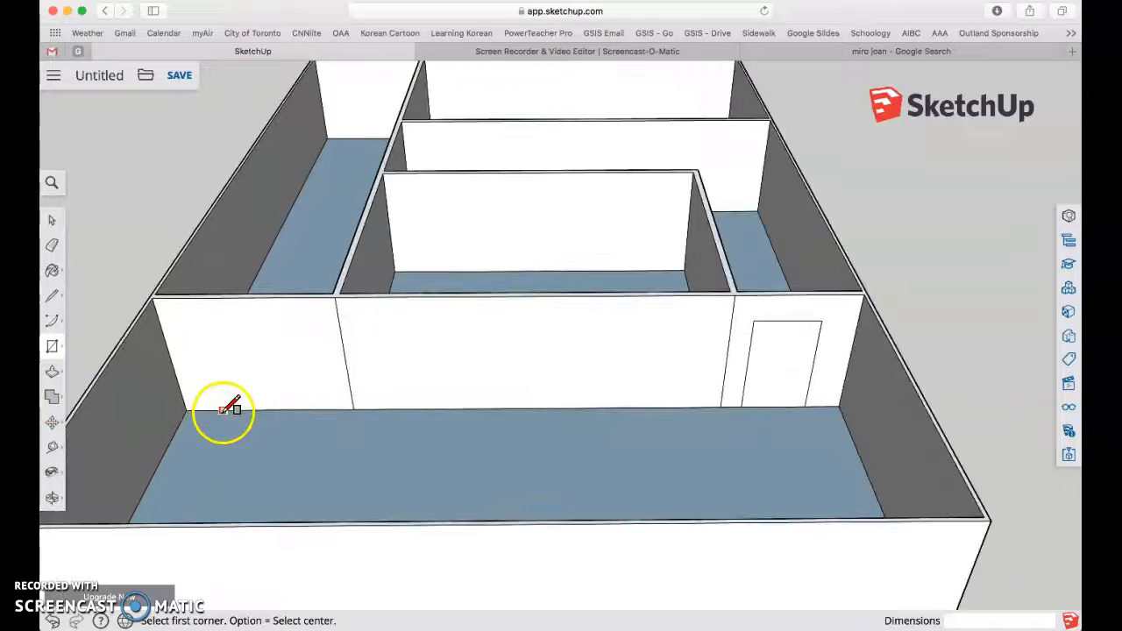
click(227, 409)
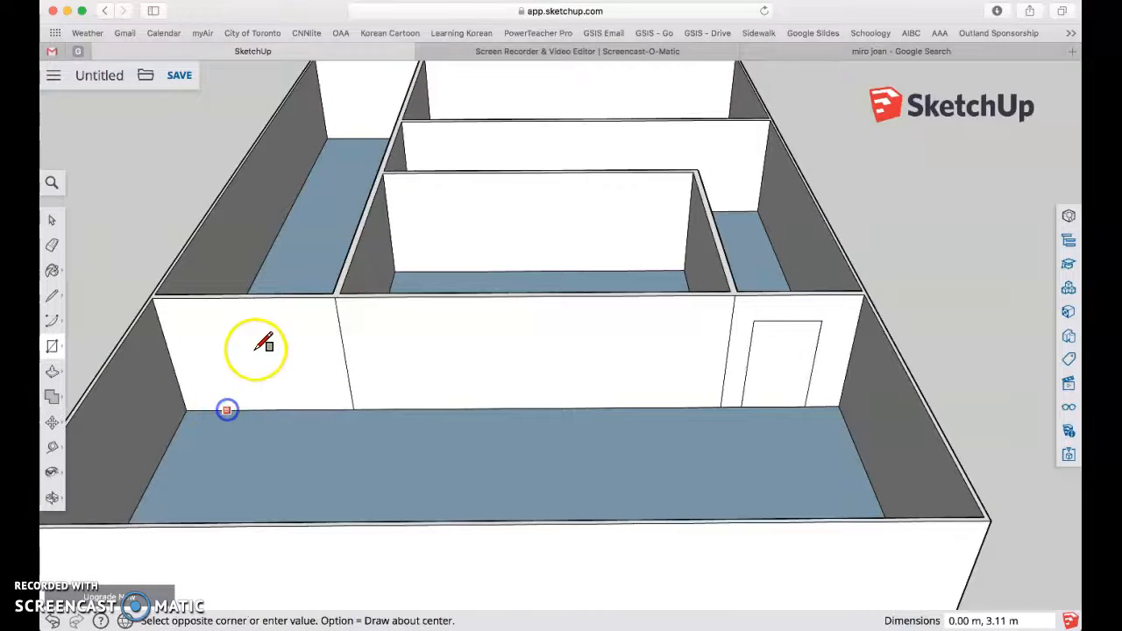
click(291, 318)
Step: Draw a doorway rectangle up from the floor on the L-shaped room's side of the inner room's far wall
scroll(443, 327, down, 5)
middle_drag(601, 335, 98, 389)
middle_drag(459, 339, 689, 306)
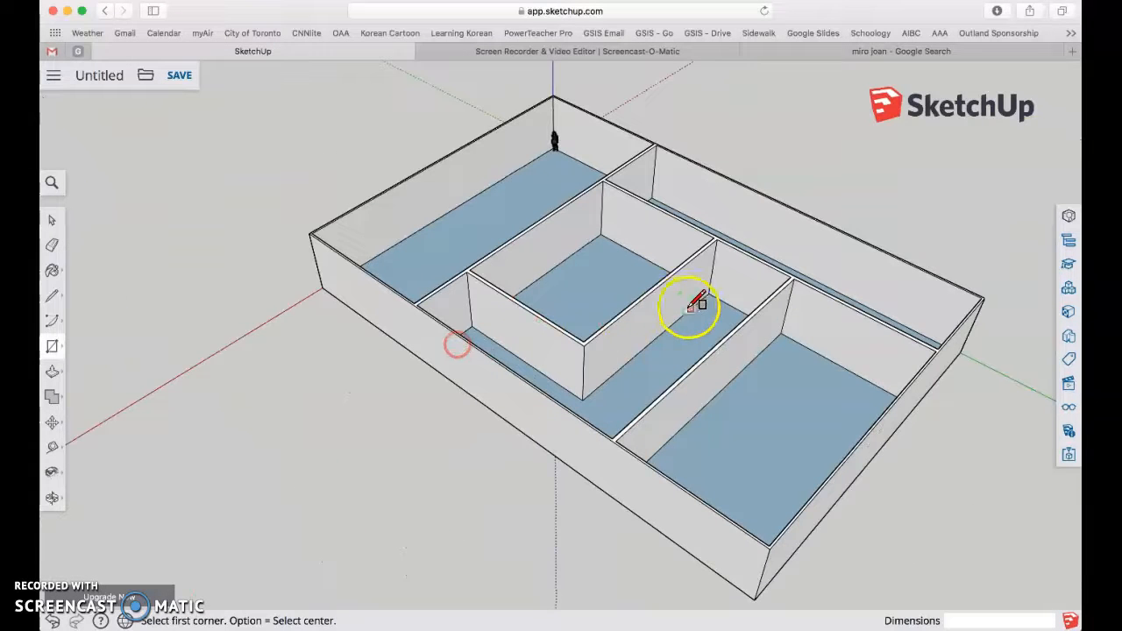
click(639, 347)
drag(672, 305, 693, 272)
Step: Draw two doorway rectangles on the strip room's long wall, one about 3.39 m square into the L-shaped room, one into the far-end room
middle_drag(693, 272, 582, 258)
scroll(342, 438, up, 3)
scroll(342, 436, up, 2)
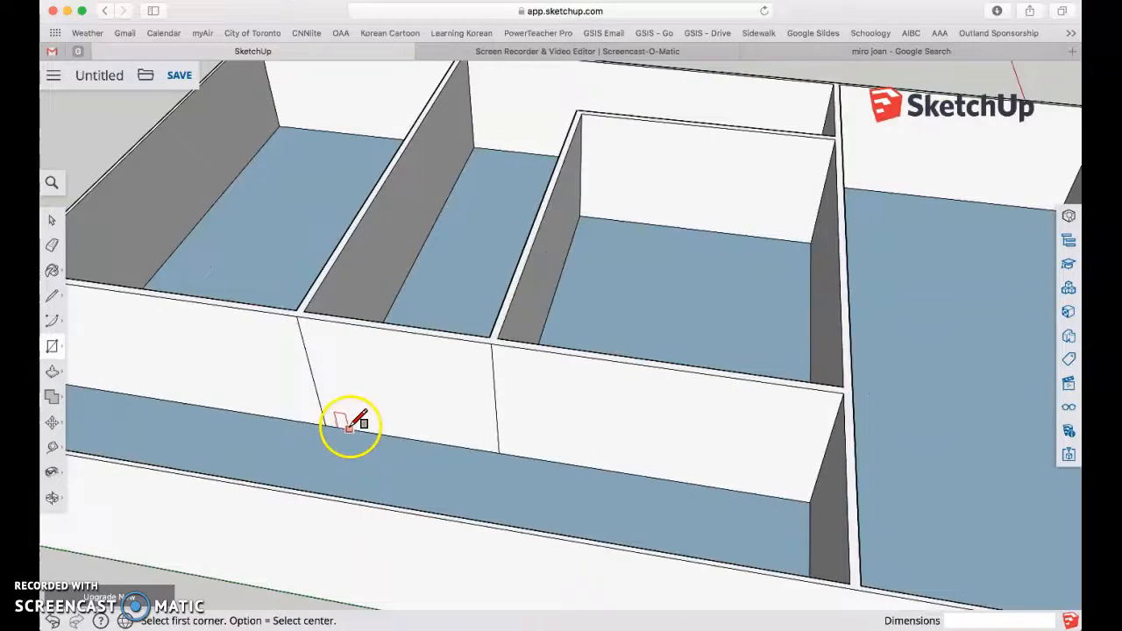
click(348, 427)
click(462, 357)
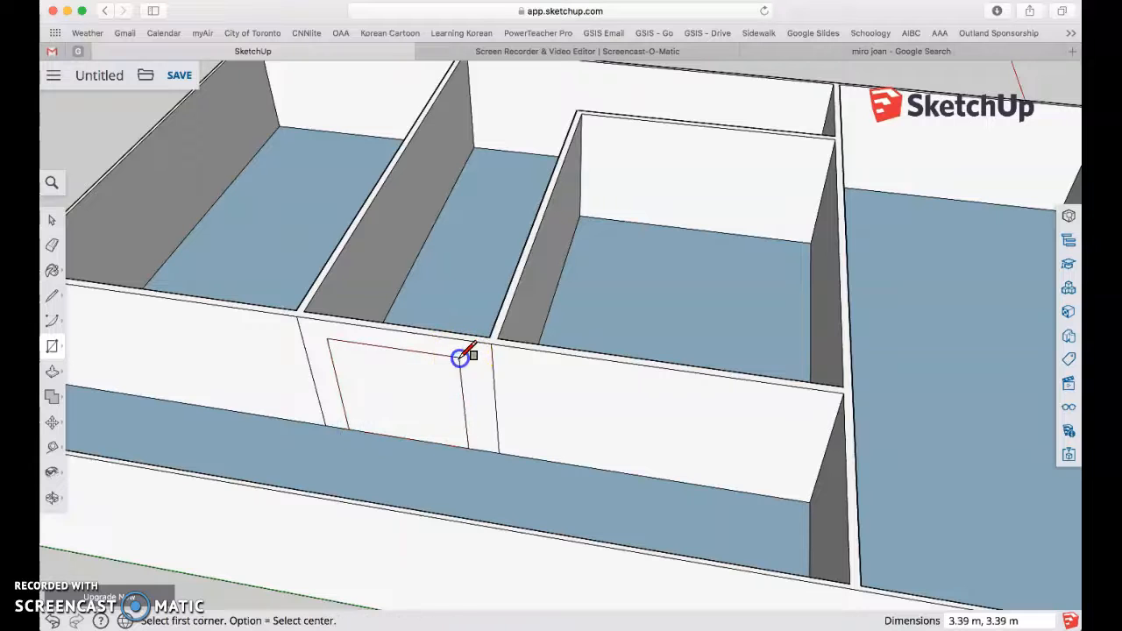
click(262, 416)
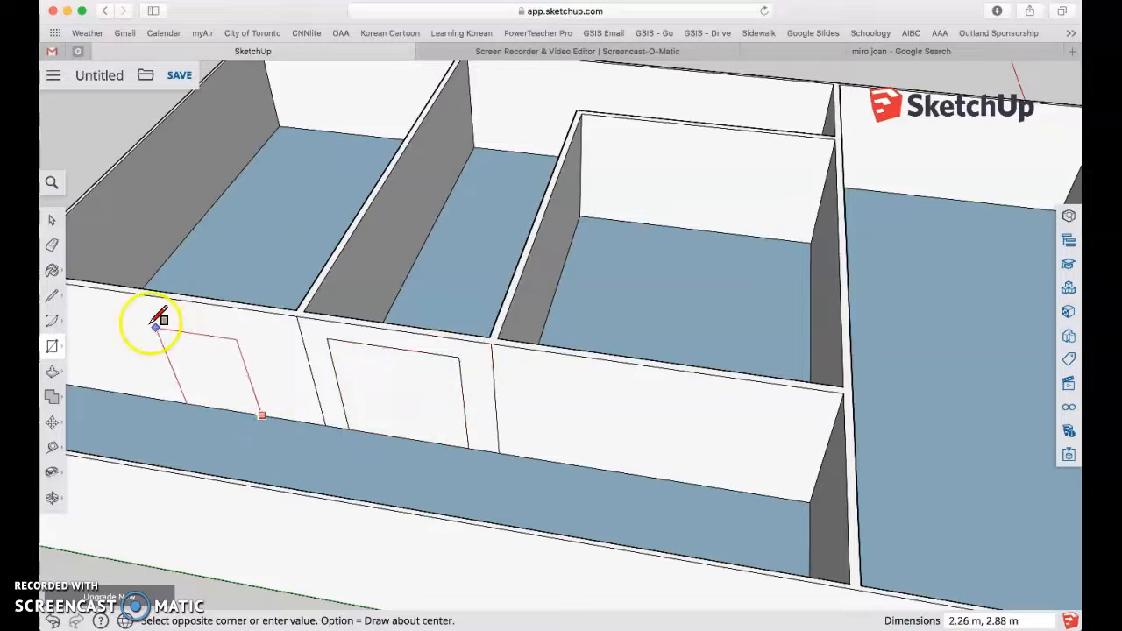
click(123, 312)
Step: Draw a doorway rectangle about 2.82 m by 3.07 m from the floor on the inside face of the inner room's far wall
scroll(292, 391, down, 5)
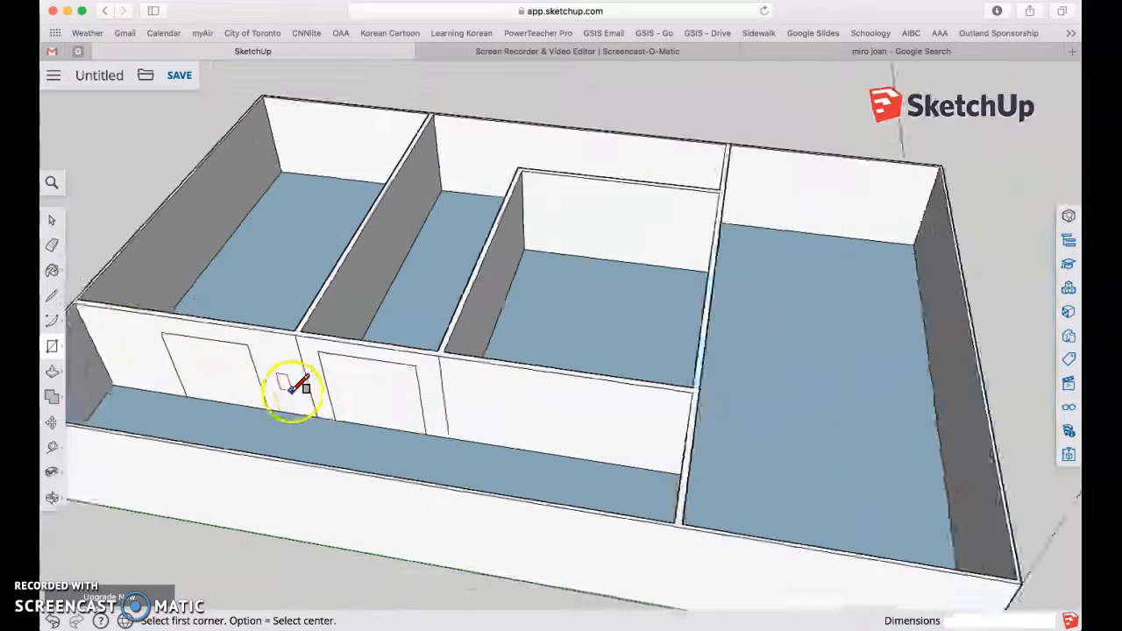
scroll(292, 391, down, 3)
middle_drag(371, 389, 498, 383)
key(r)
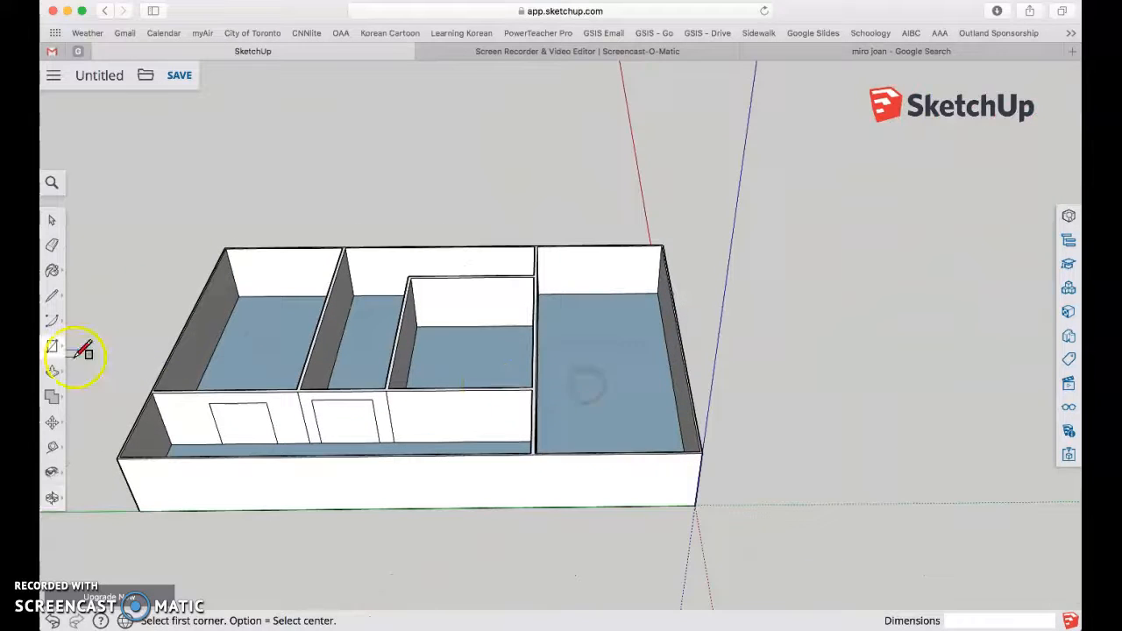
middle_drag(646, 401, 330, 400)
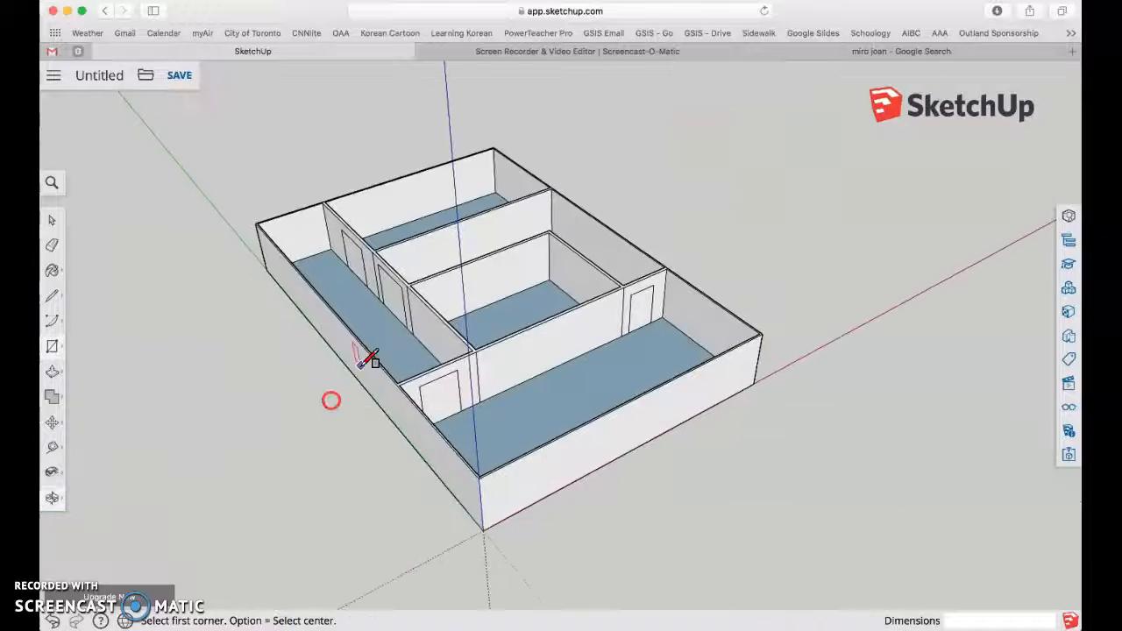
scroll(295, 253, up, 3)
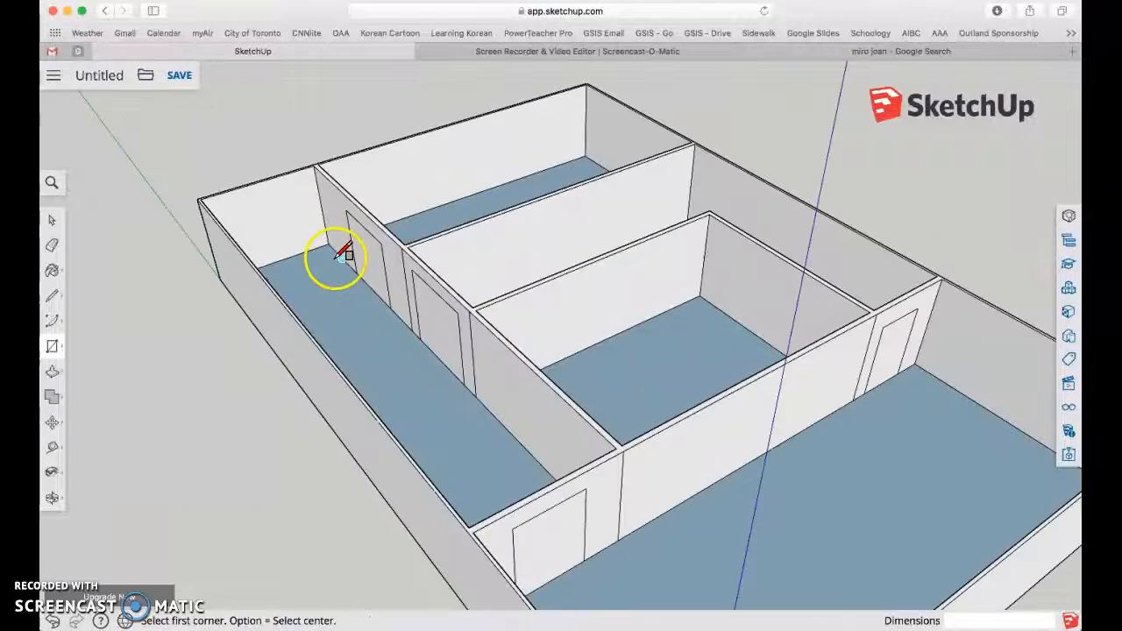
click(600, 344)
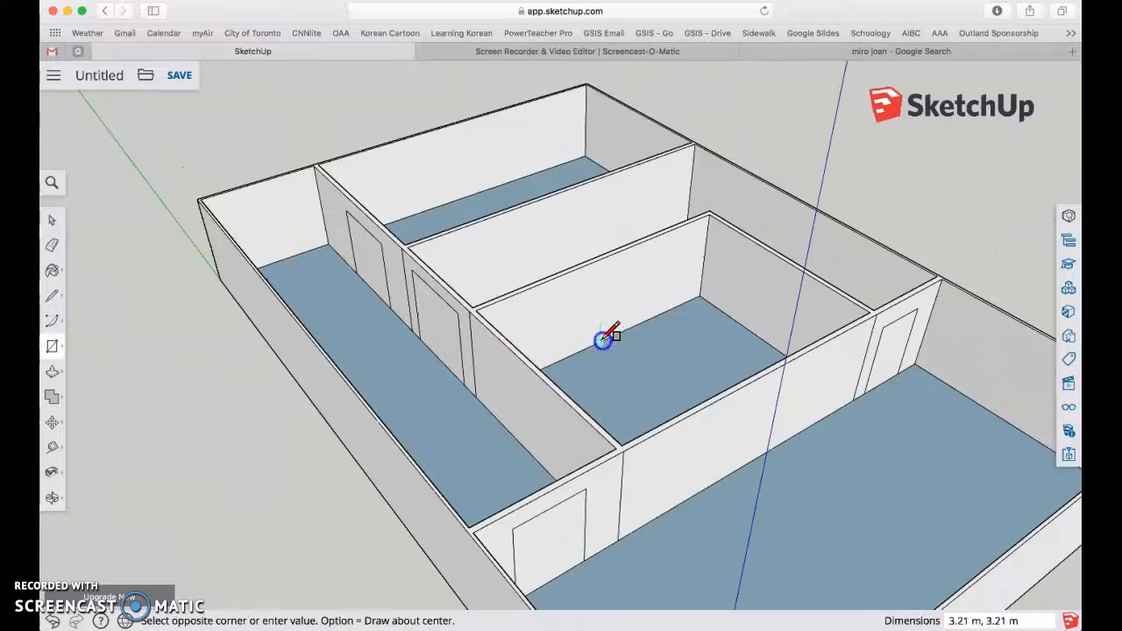
click(658, 254)
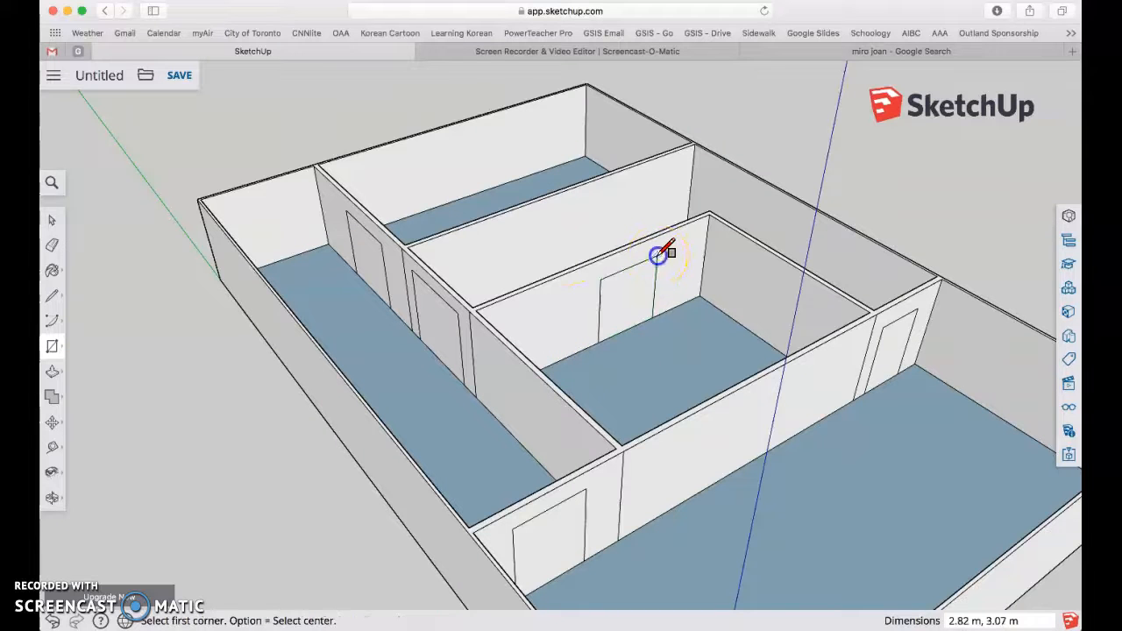
Step: Push/Pull both doorway rectangles in the strip room's long wall 0.20 m inward to cut openings through it
click(55, 376)
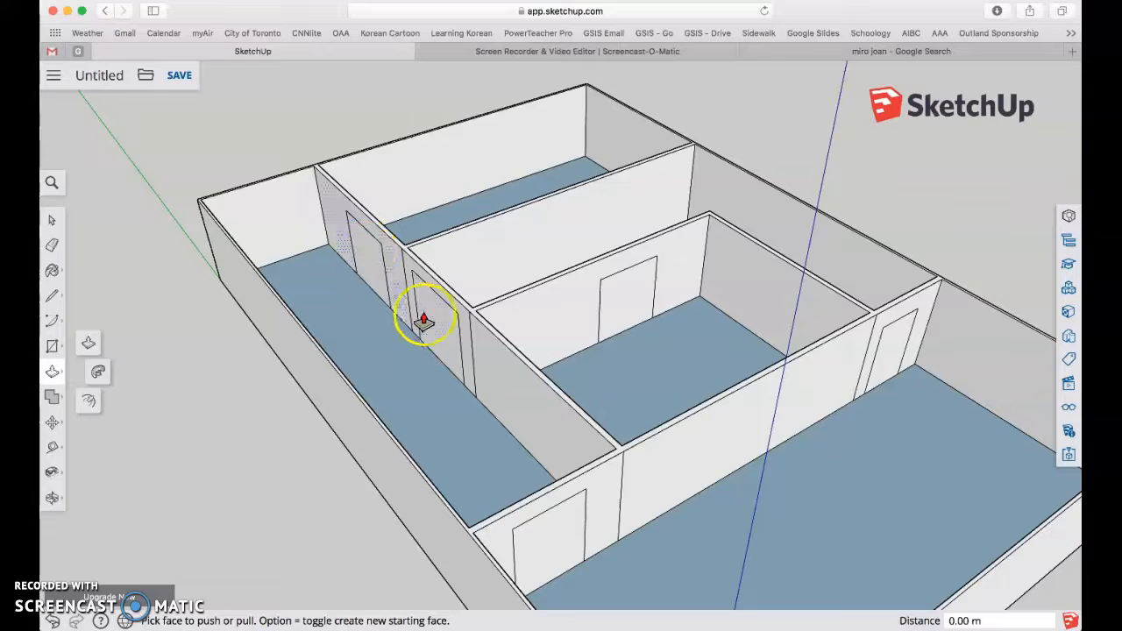
drag(362, 265, 372, 259)
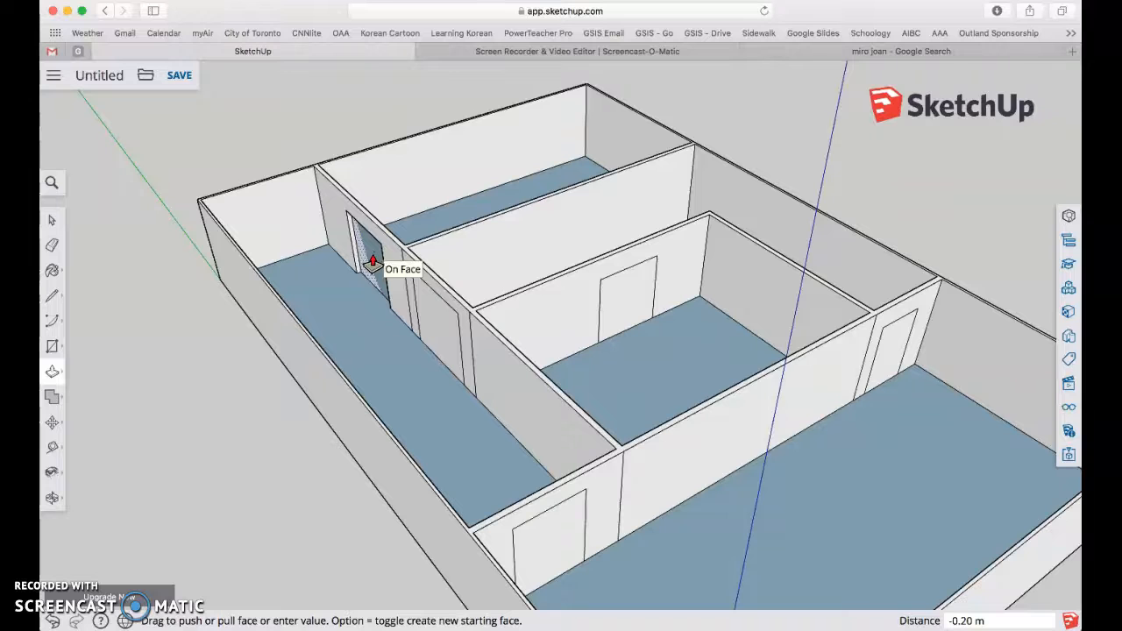
drag(372, 261, 372, 262)
double_click(444, 321)
Step: Push/Pull the inner room's doorway and both doorways in the first room's dividing wall 0.20 m through the wall thickness
drag(613, 301, 625, 298)
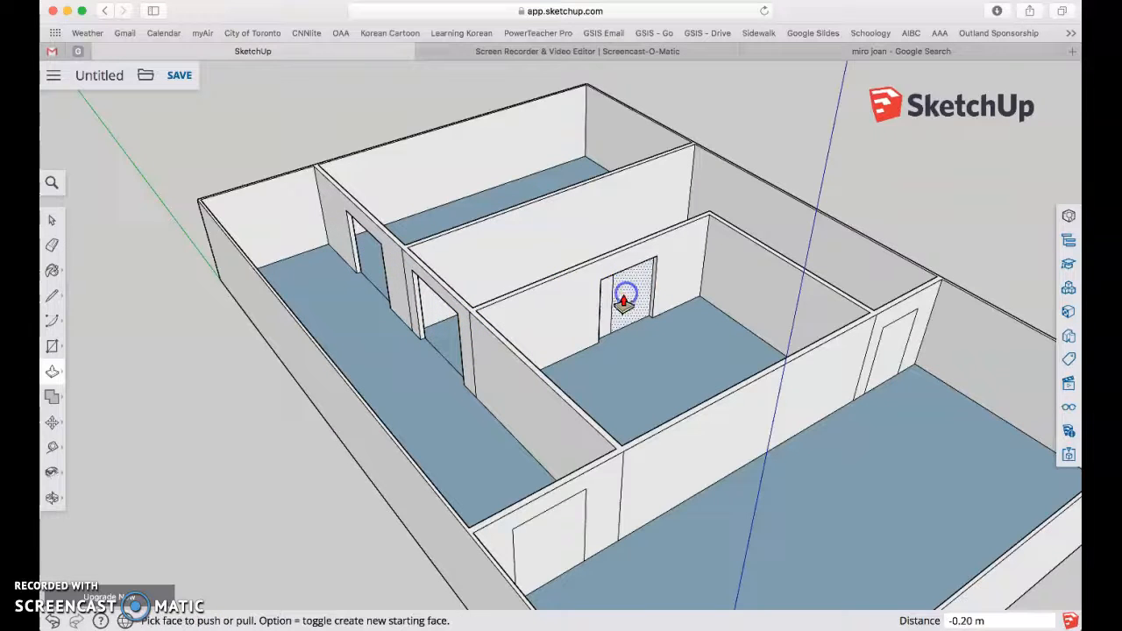
drag(556, 558, 547, 536)
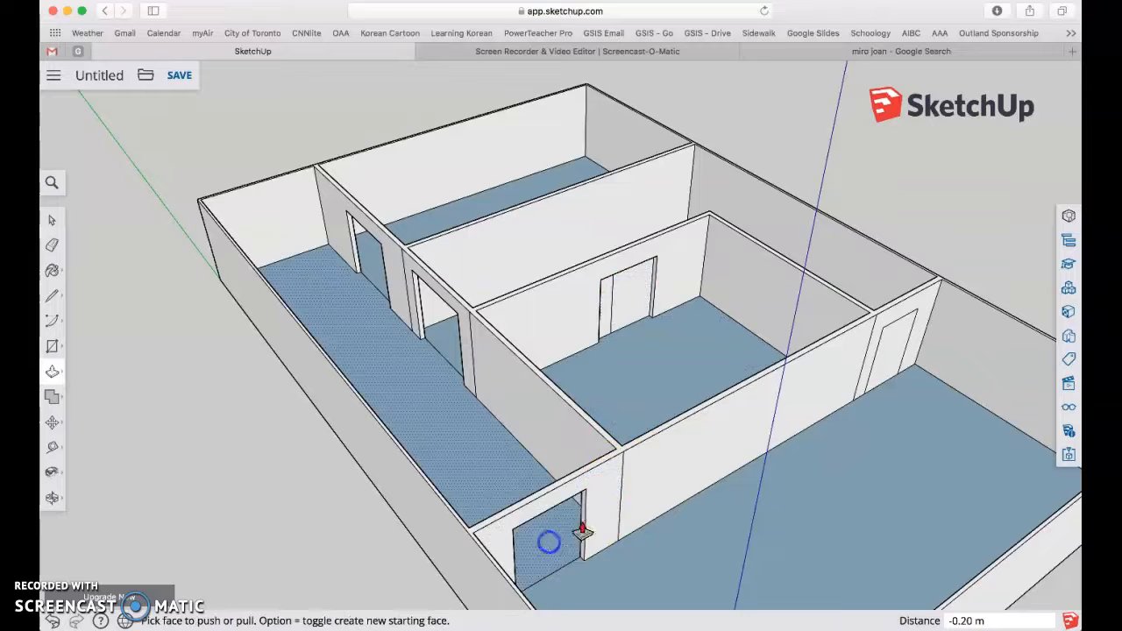
click(892, 356)
click(892, 355)
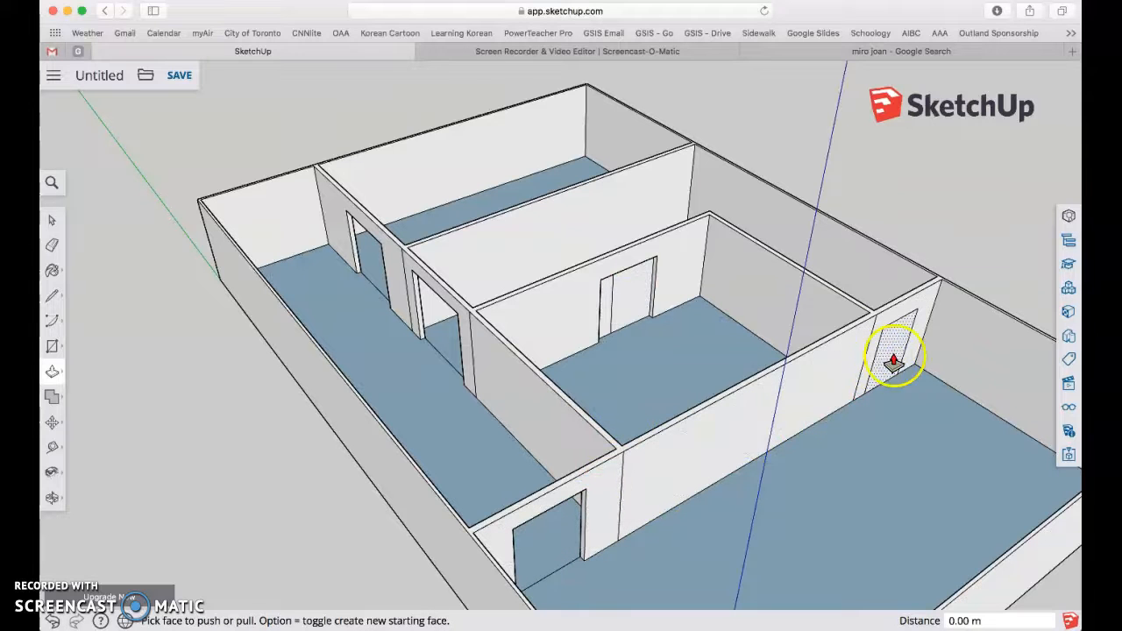
click(893, 361)
click(894, 362)
Step: Delete the stray doorway outline overlapping the opening on the L-shaped room's side of the inner room's far wall
middle_drag(545, 294, 593, 321)
scroll(590, 331, up, 5)
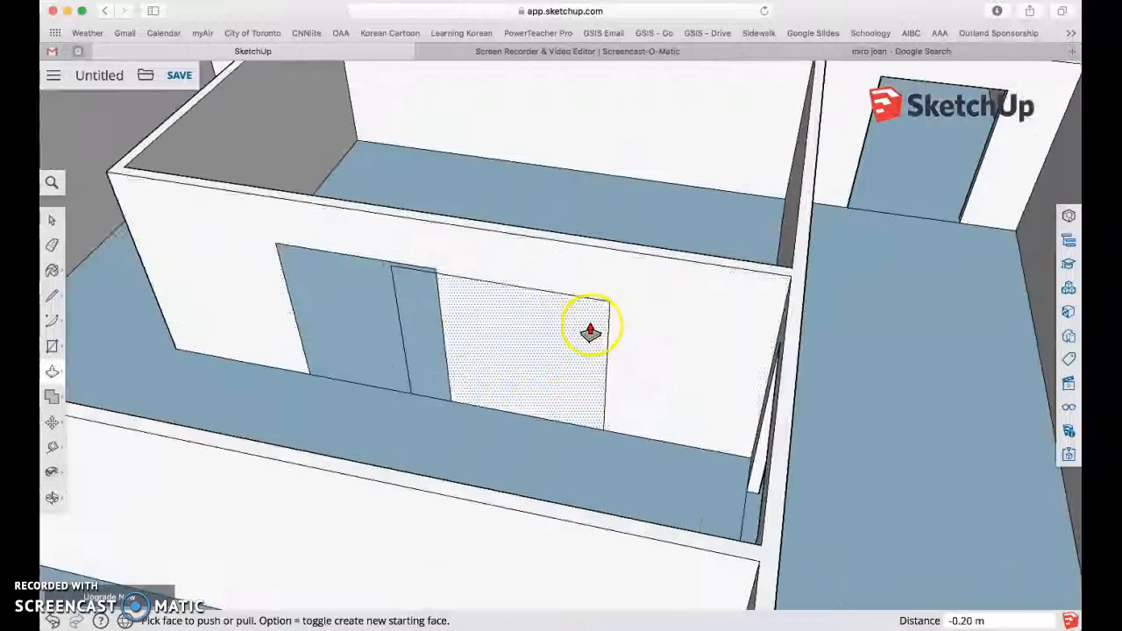
click(52, 219)
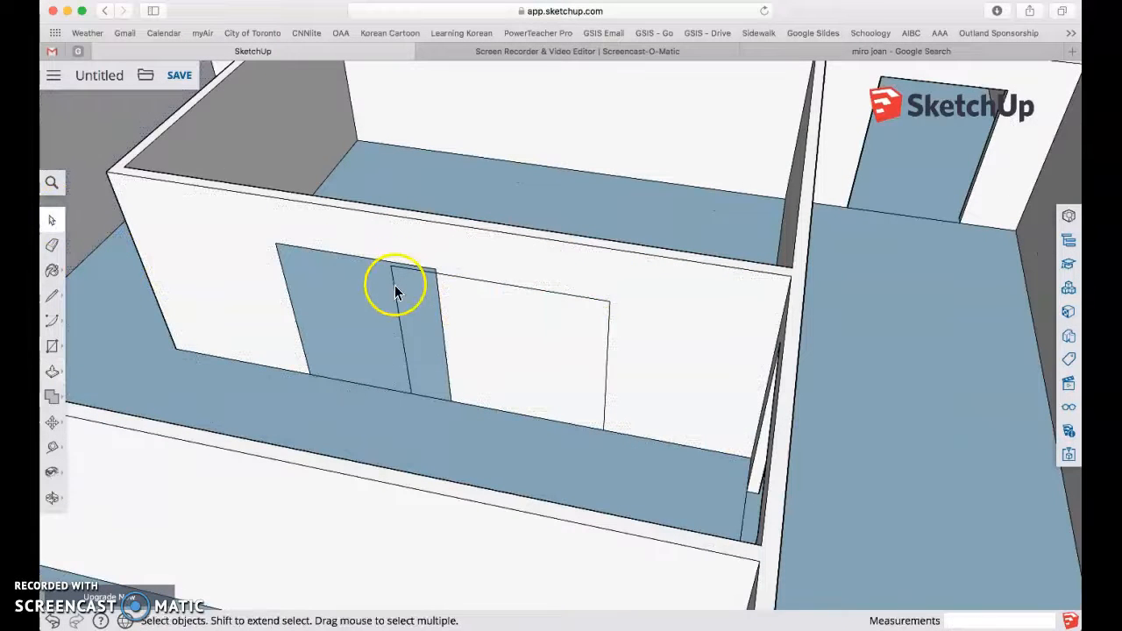
click(472, 278)
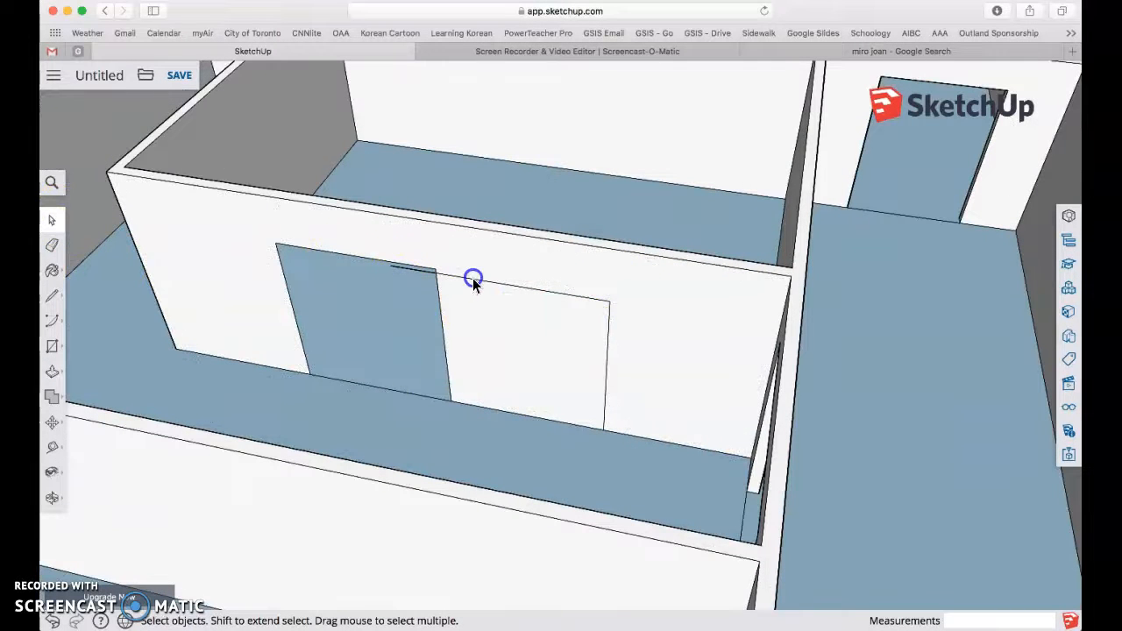
key(Delete)
click(593, 331)
key(Delete)
click(416, 279)
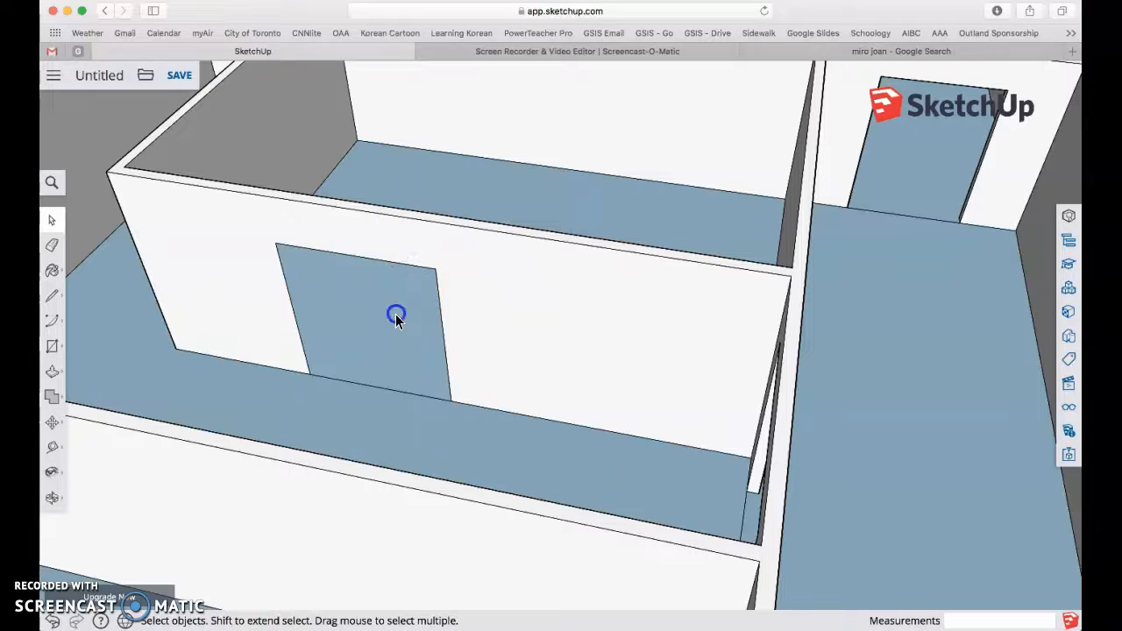
Step: Delete the leftover face filling the inner room's doorway so the opening passes through the wall
click(395, 316)
middle_drag(371, 306, 734, 330)
key(Delete)
Step: Examine the doorways and the connections between all the rooms from several angles
mouse_move(592, 344)
middle_down()
mouse_move(470, 356)
mouse_move(606, 359)
middle_up()
middle_drag(739, 377, 528, 311)
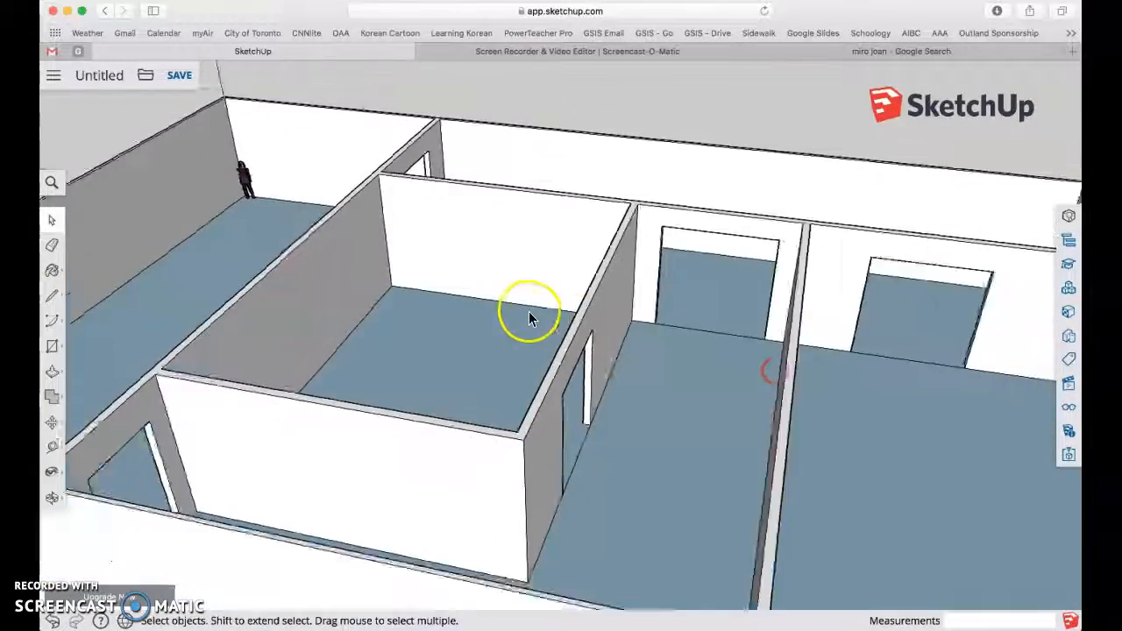
scroll(368, 353, down, 5)
middle_drag(368, 354, 877, 409)
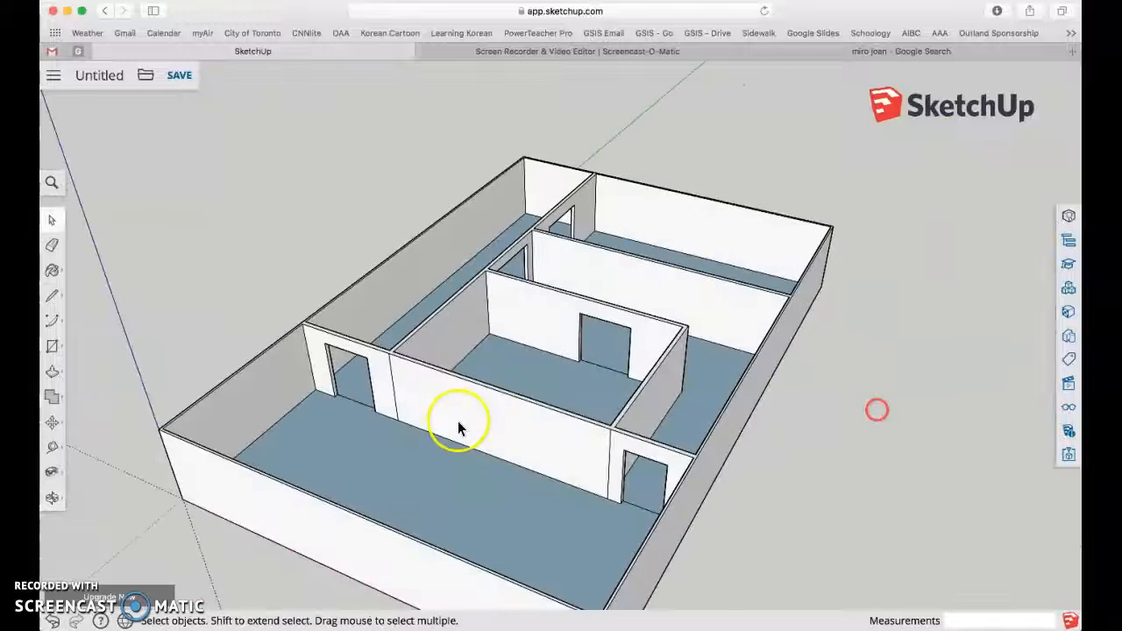
scroll(457, 427, up, 3)
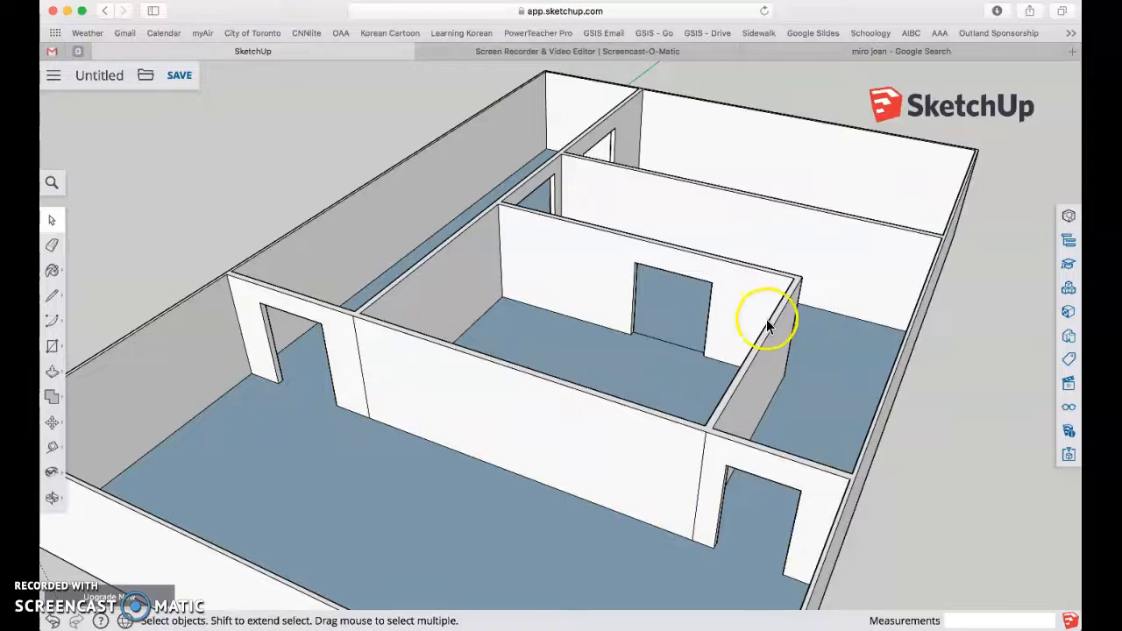
middle_drag(813, 376, 588, 360)
click(689, 298)
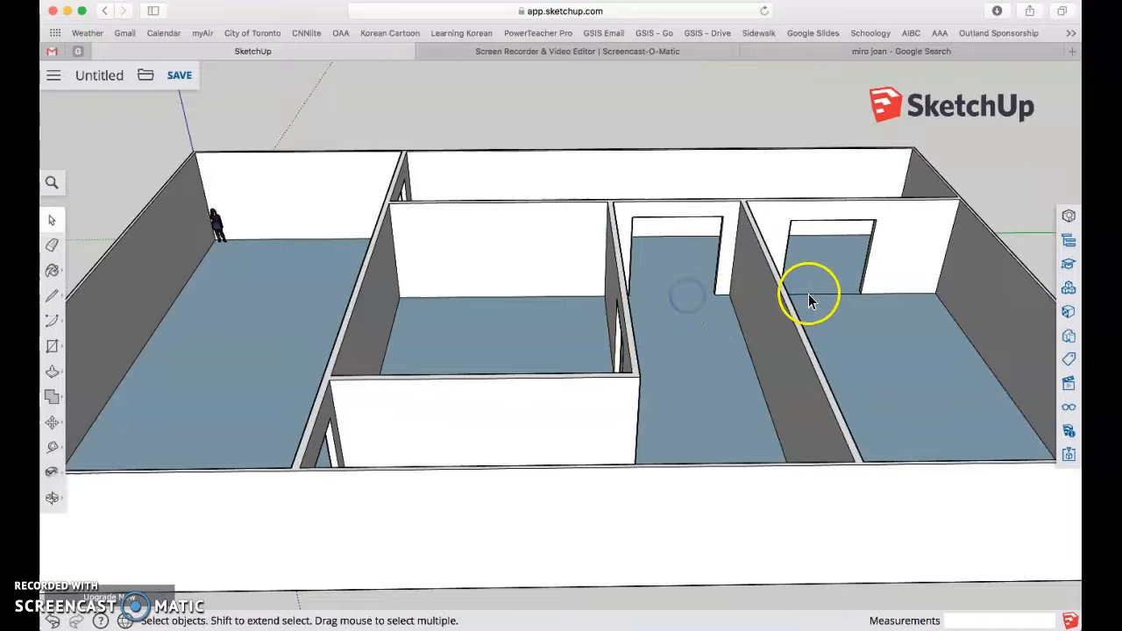
scroll(794, 309, down, 3)
middle_drag(795, 308, 922, 400)
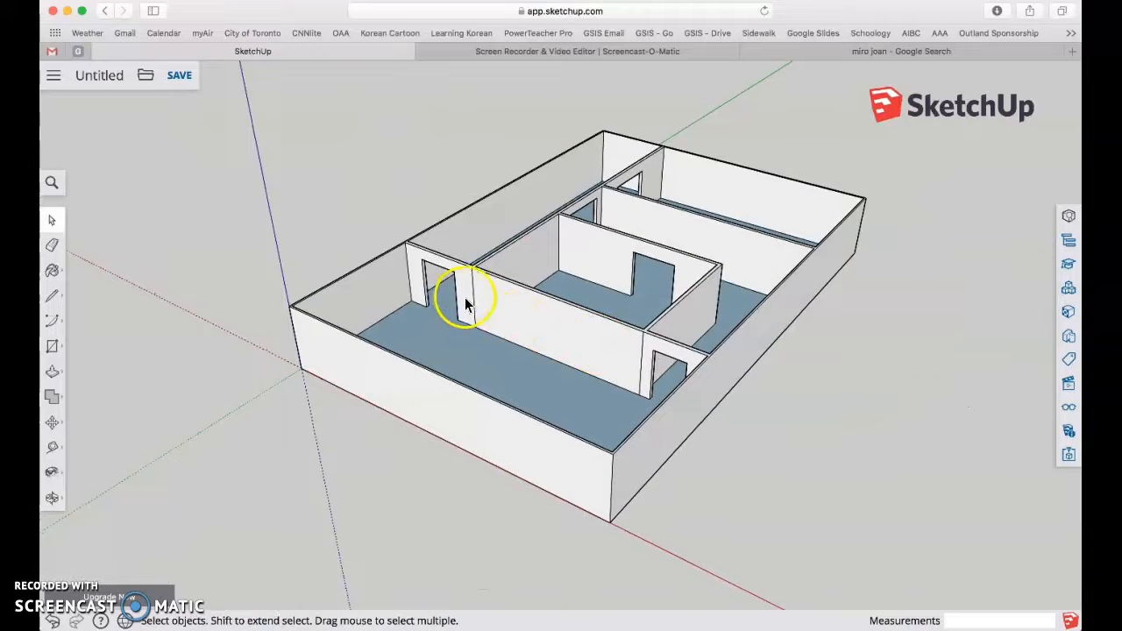
middle_drag(542, 319, 743, 422)
scroll(755, 405, up, 2)
scroll(778, 313, down, 3)
scroll(782, 274, up, 4)
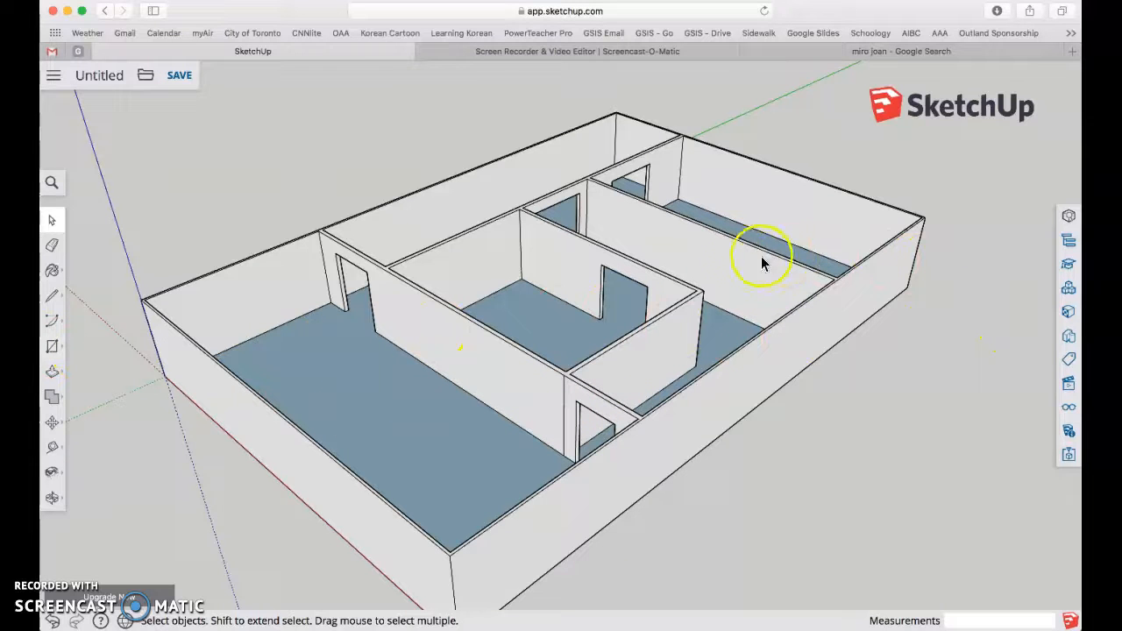
Step: Paint three interior walls of the inner room bright yellow: the strip-room side, the doorway wall and the side opposite the strip room
click(1070, 316)
scroll(973, 319, down, 10)
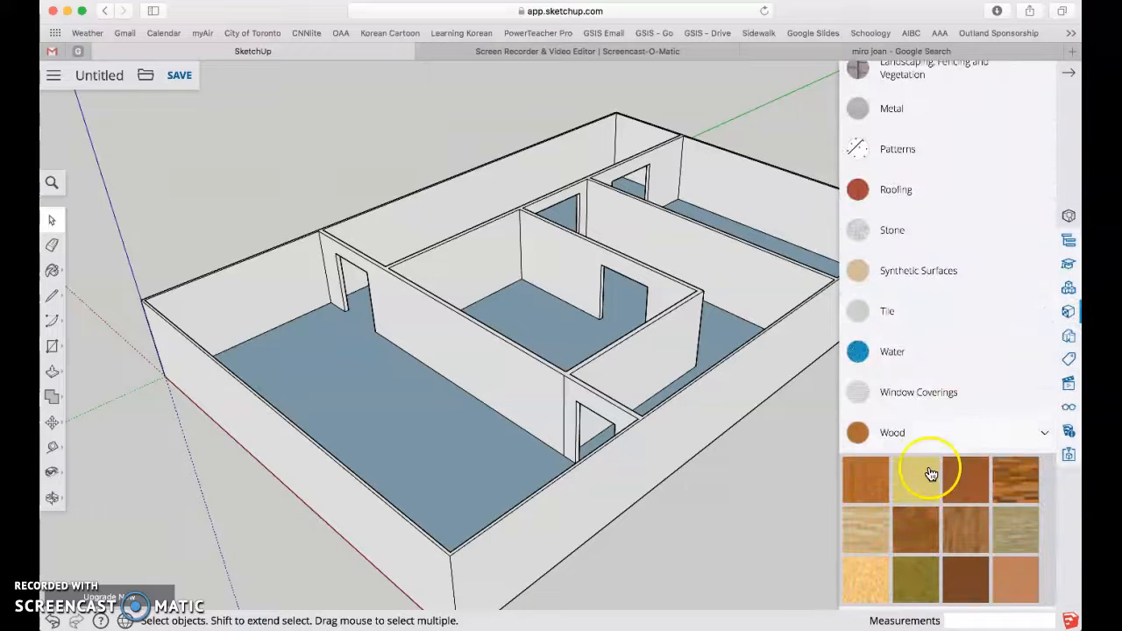
scroll(920, 324, down, 5)
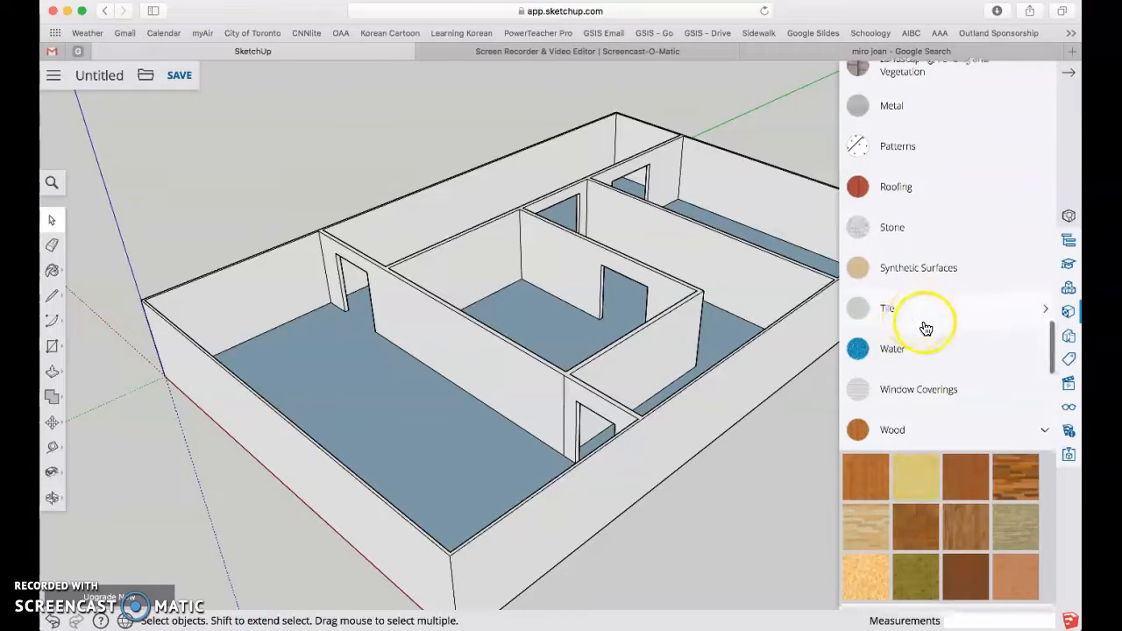
scroll(923, 319, up, 10)
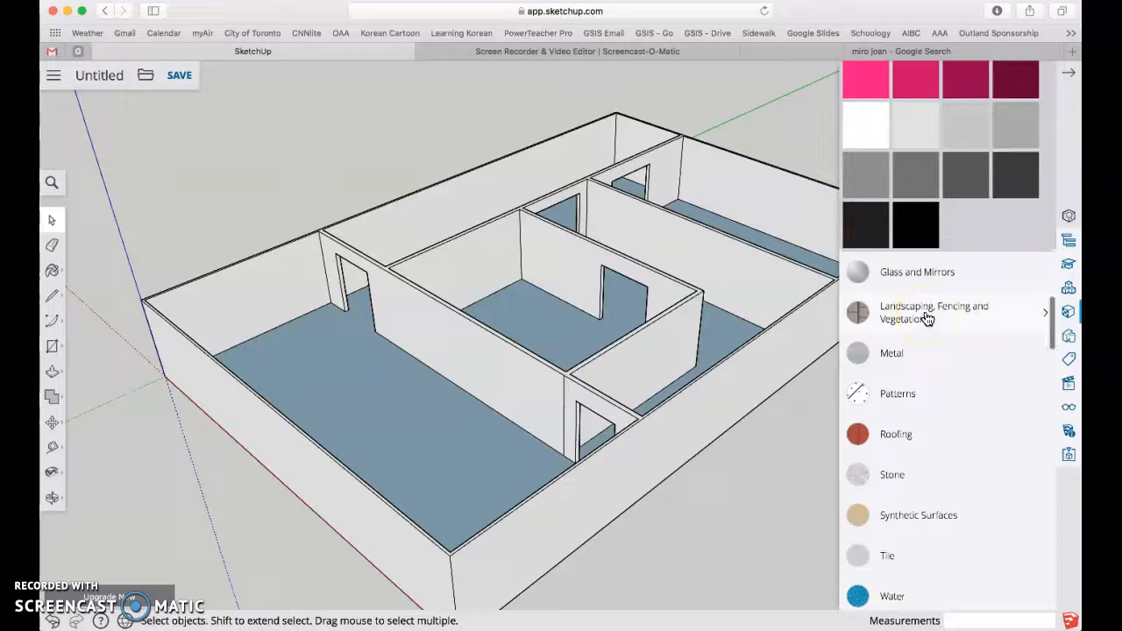
scroll(932, 322, up, 8)
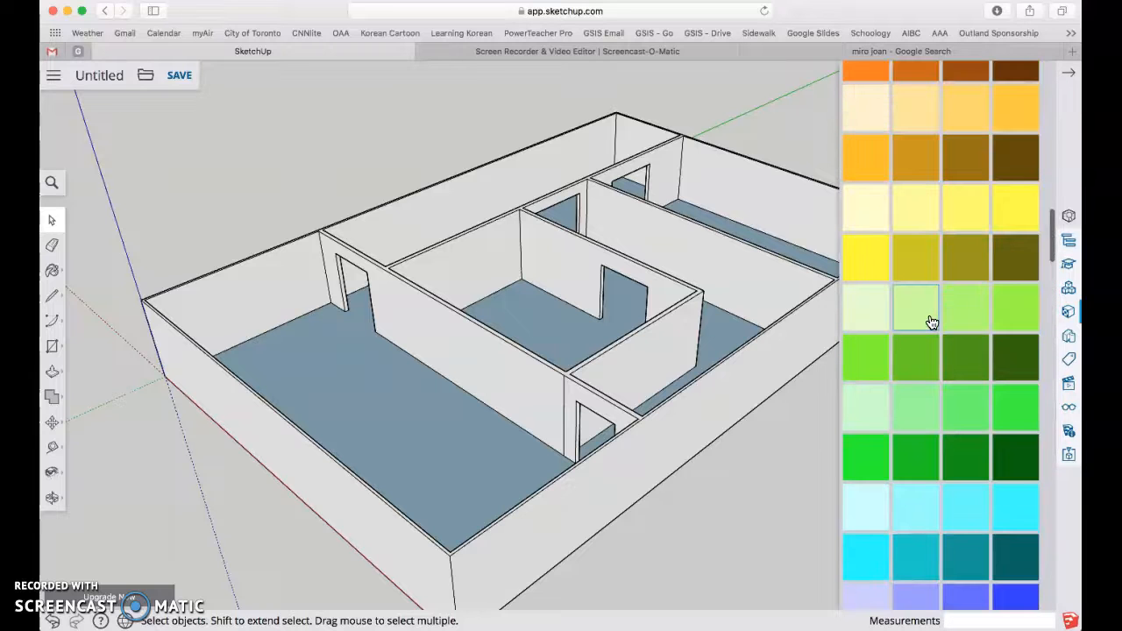
click(874, 280)
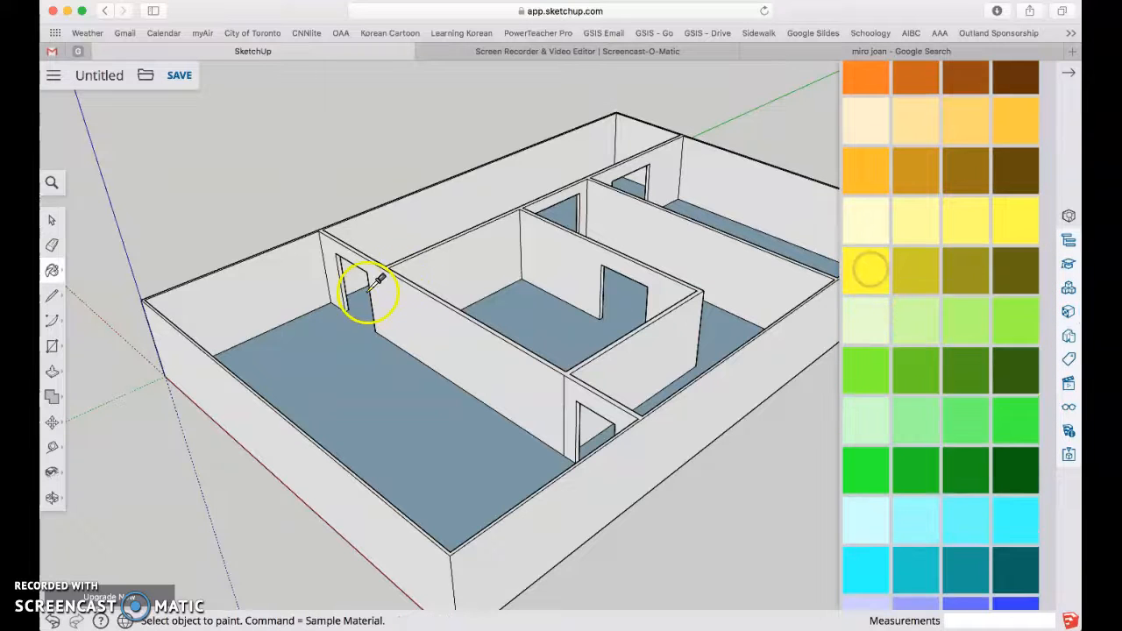
scroll(1014, 266, up, 1)
click(857, 290)
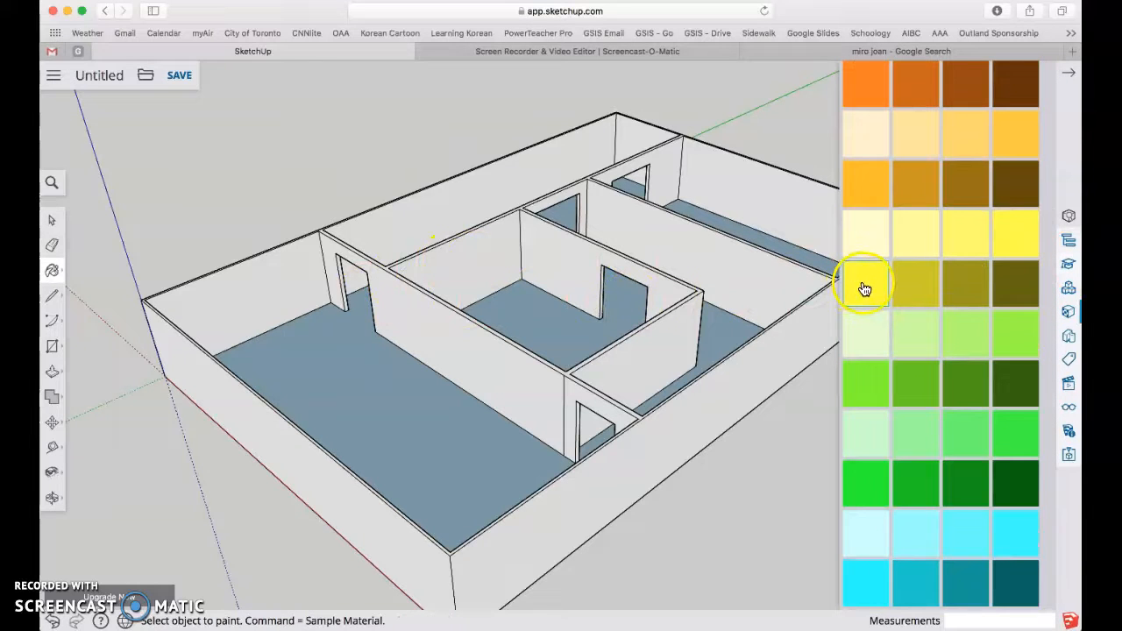
click(465, 265)
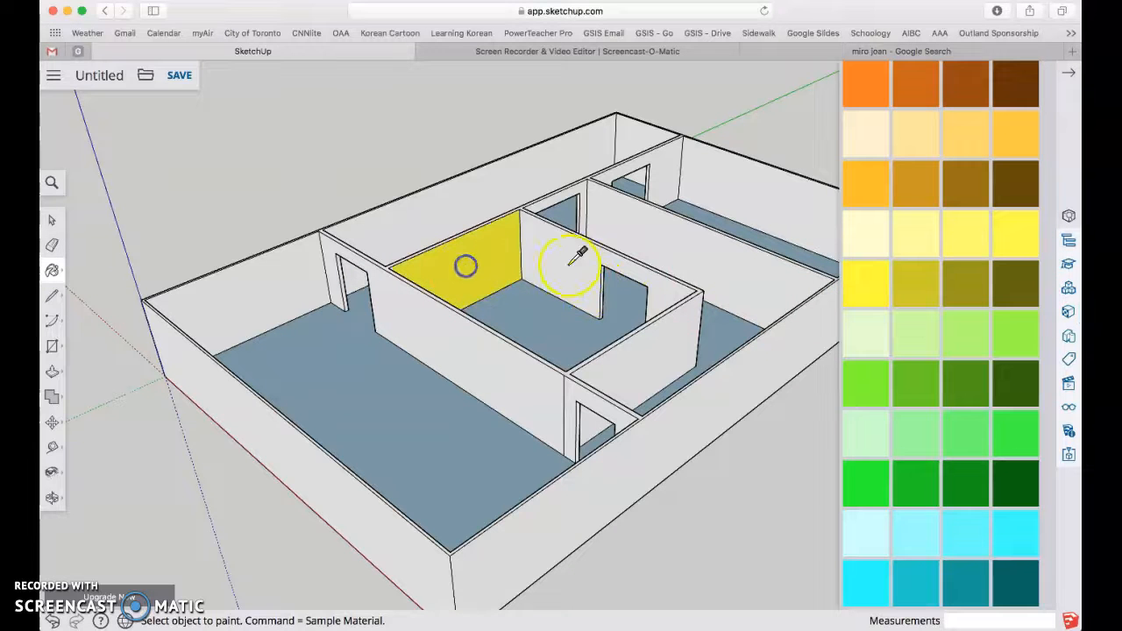
click(576, 264)
mouse_move(373, 326)
middle_down()
mouse_move(346, 325)
mouse_move(796, 310)
mouse_move(676, 289)
middle_up()
click(441, 293)
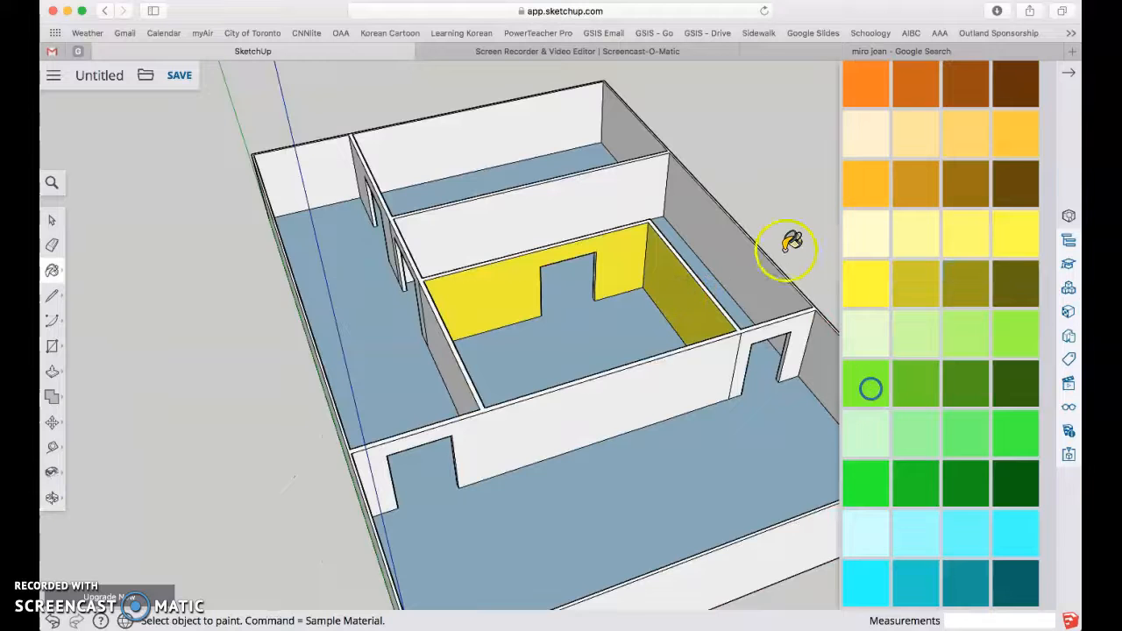
Step: Paint the L-shaped room's walls bright green, including the outer faces of the yellow inner room and the far doorway wall
click(608, 203)
click(696, 208)
mouse_move(744, 220)
middle_down()
mouse_move(496, 266)
mouse_move(220, 268)
middle_up()
mouse_move(710, 360)
middle_down()
mouse_move(321, 429)
mouse_move(225, 421)
middle_up()
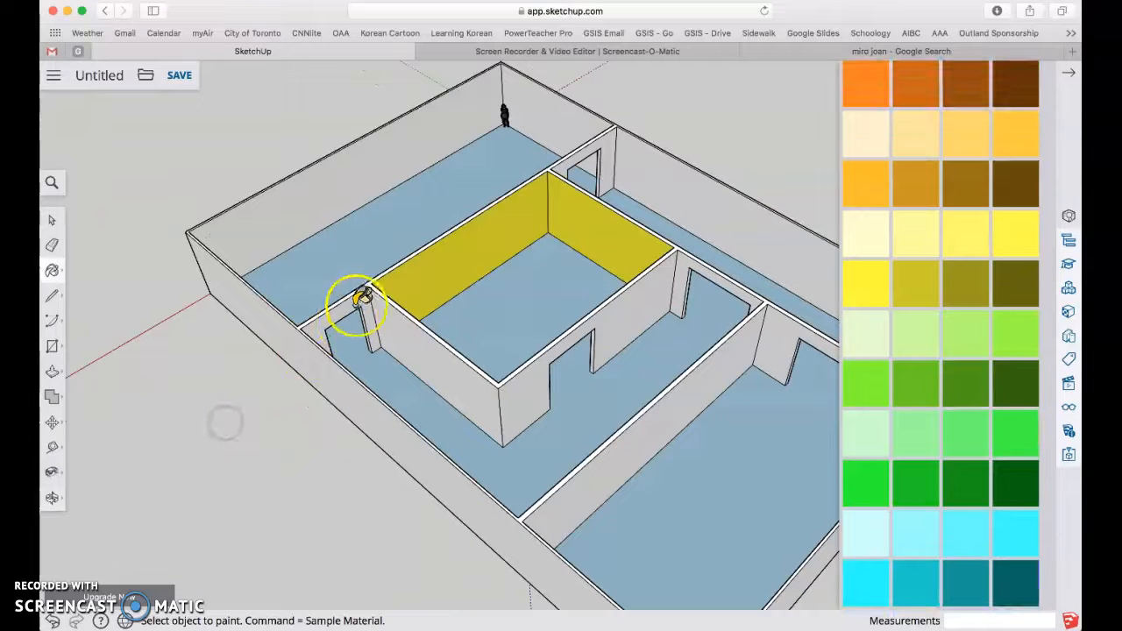
click(359, 303)
click(410, 340)
click(532, 392)
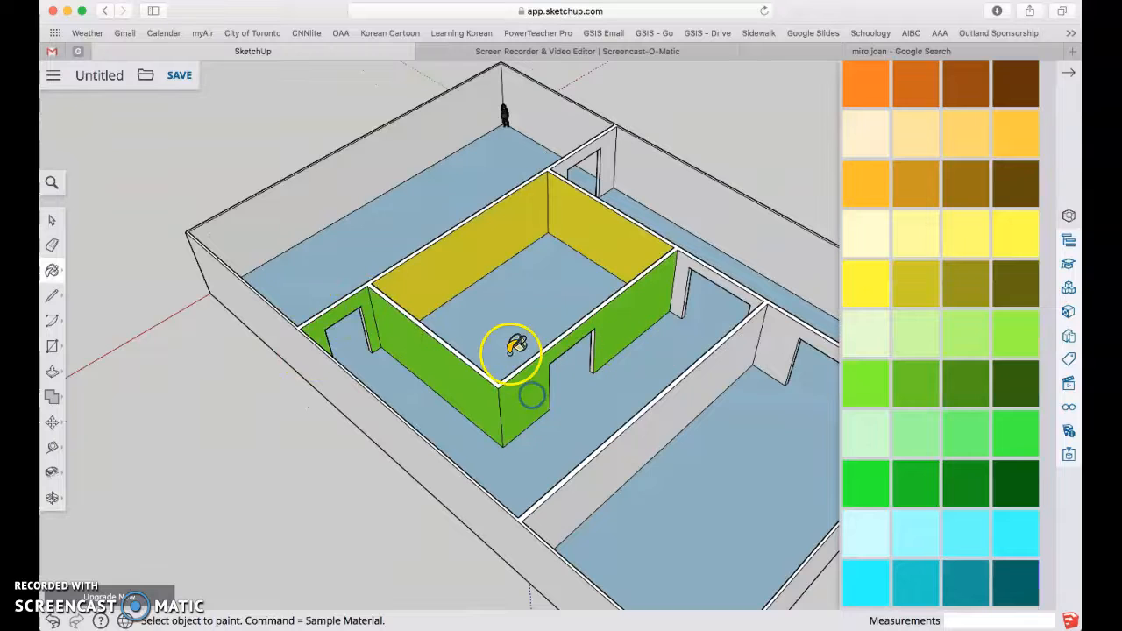
Step: Paint the walls of the room beyond the L-shaped room orange
middle_drag(508, 342, 624, 356)
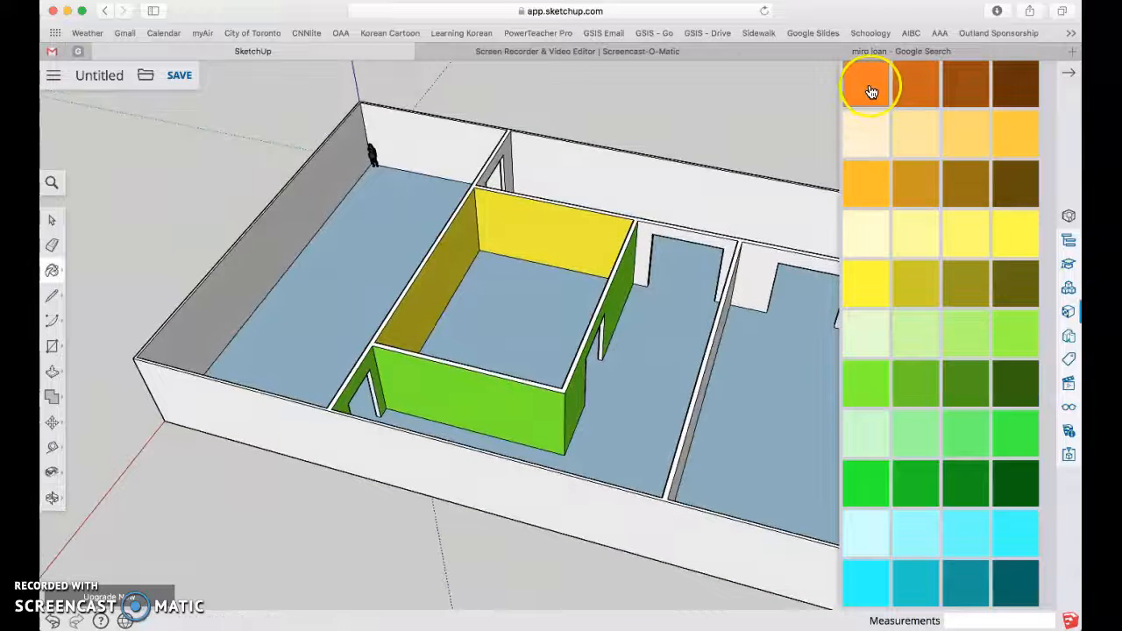
click(868, 88)
mouse_move(620, 303)
middle_down()
mouse_move(702, 319)
mouse_move(570, 275)
mouse_move(759, 328)
mouse_move(121, 395)
mouse_move(255, 325)
mouse_move(709, 387)
mouse_move(388, 237)
mouse_move(381, 195)
middle_up()
click(730, 346)
click(780, 328)
Step: Delete the stray vertical edge beside the L-shaped room's doorway on the long strip room's inner wall
mouse_move(140, 466)
middle_down()
mouse_move(175, 476)
mouse_move(614, 328)
mouse_move(619, 290)
mouse_move(864, 286)
middle_up()
middle_drag(411, 325, 576, 300)
scroll(941, 333, up, 1)
click(54, 223)
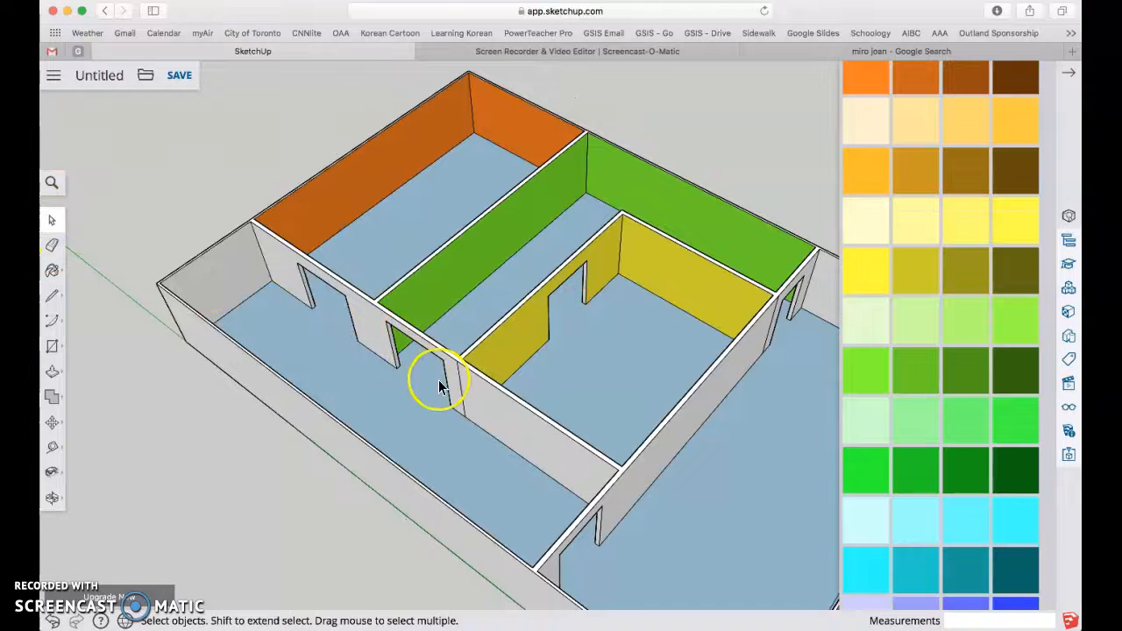
Step: Paint the long strip room's walls periwinkle blue: the inner doorway wall, the end wall and the outer long wall
click(1010, 595)
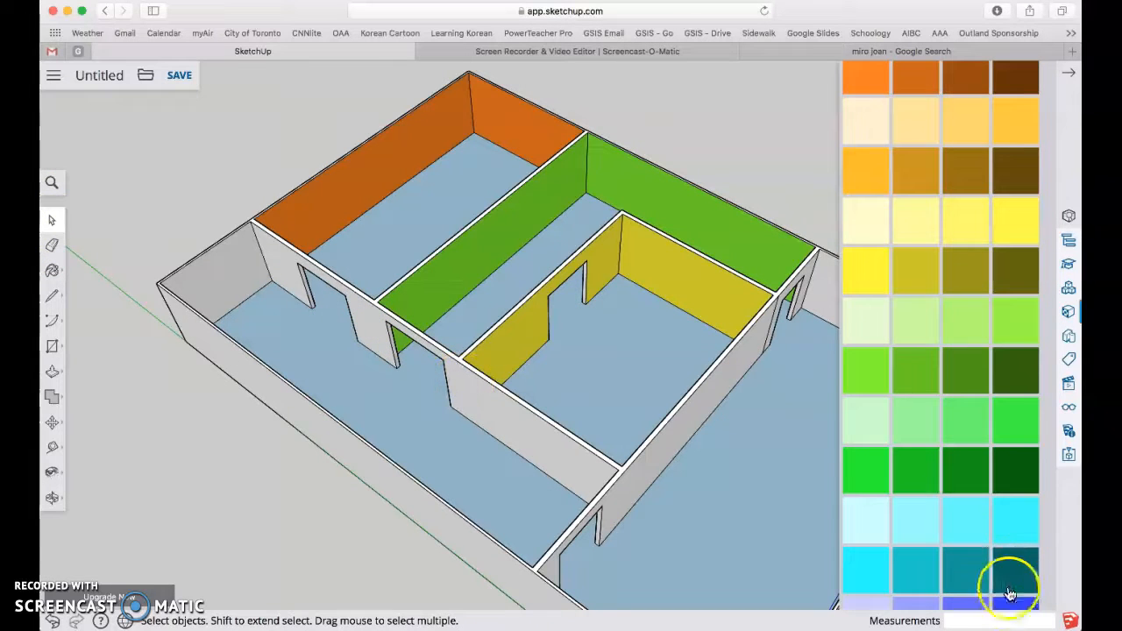
click(968, 605)
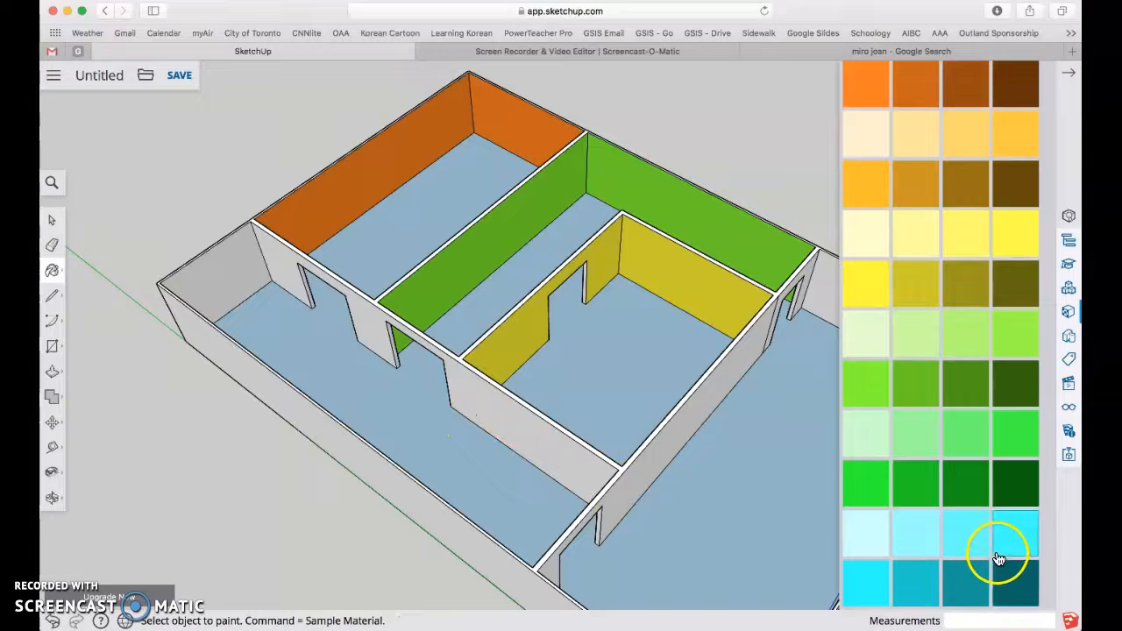
scroll(998, 558, down, 1)
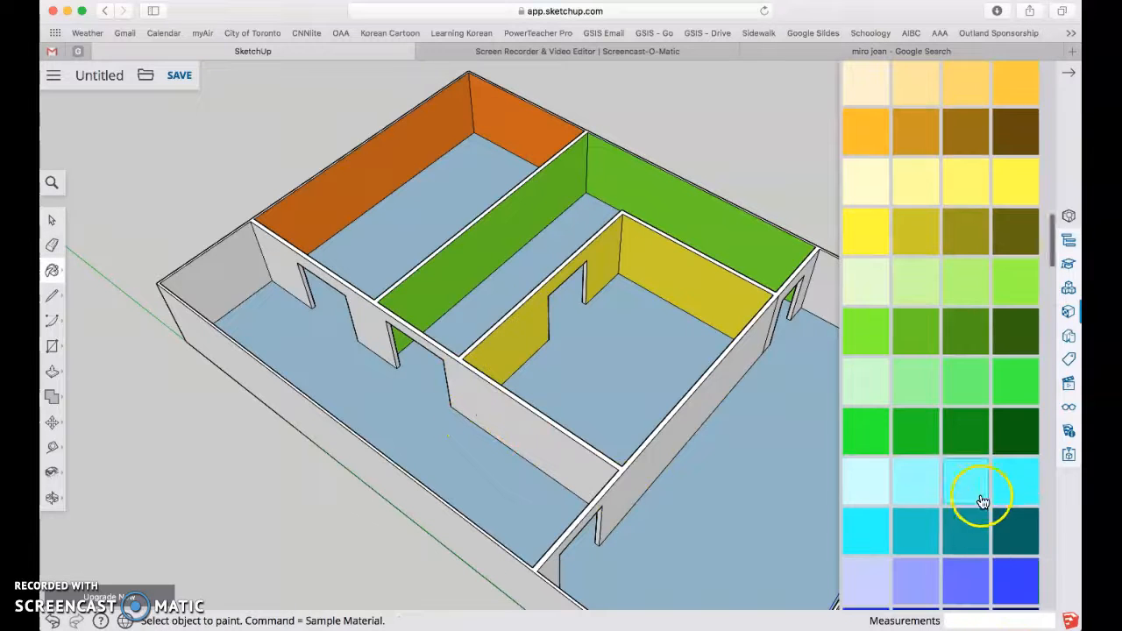
click(508, 429)
click(241, 272)
mouse_move(565, 327)
middle_down()
mouse_move(559, 342)
mouse_move(187, 298)
middle_up()
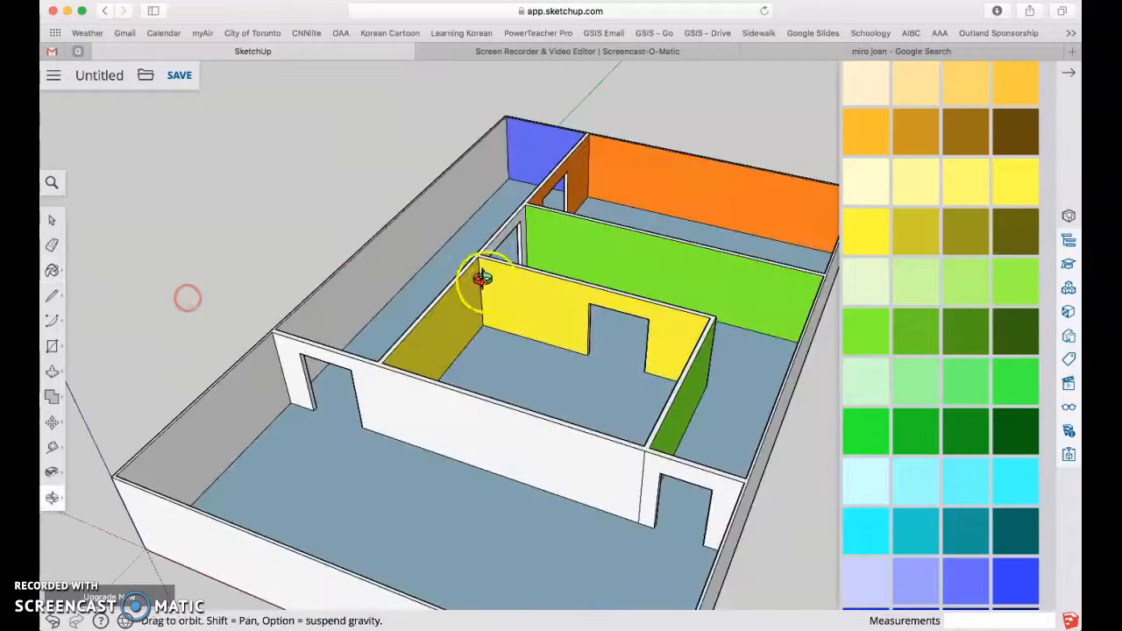
click(411, 246)
mouse_move(411, 246)
middle_down()
mouse_move(822, 412)
mouse_move(639, 447)
mouse_move(797, 389)
mouse_move(212, 392)
middle_up()
click(764, 375)
Step: Delete the stray vertical edge beside the front room's doorway to the L-shaped room and paint the front room's walls cyan
click(49, 217)
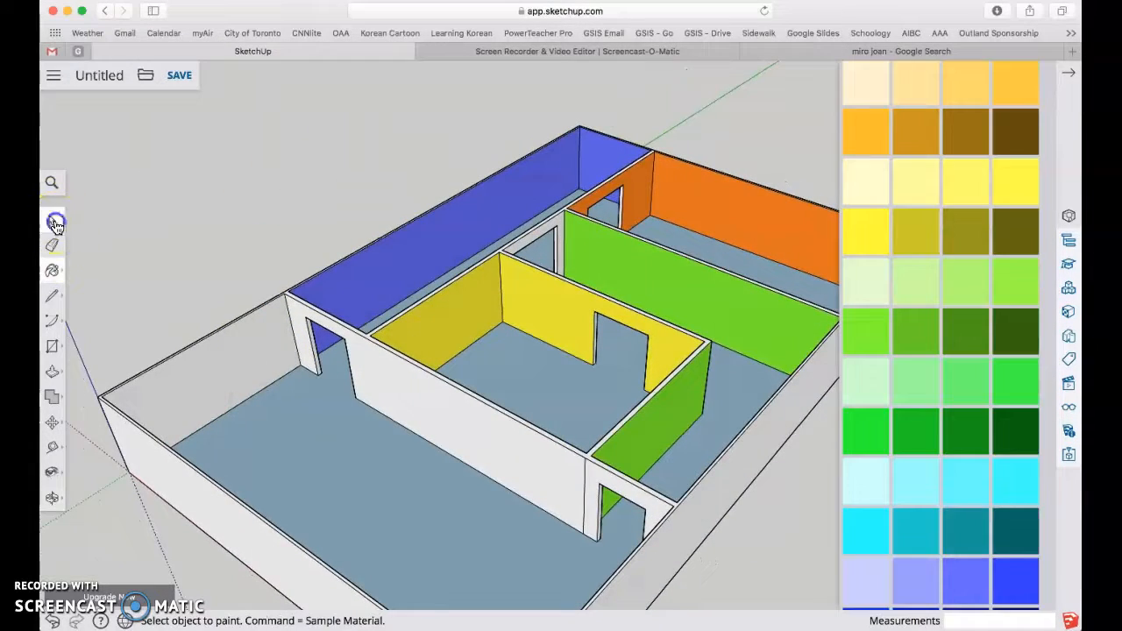
click(585, 487)
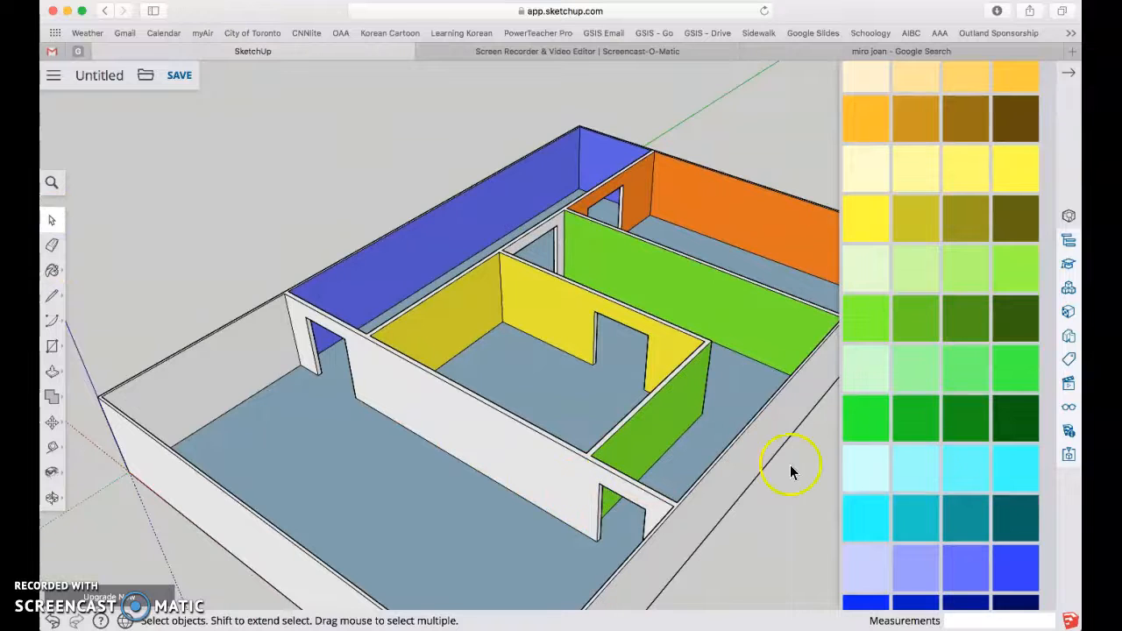
click(1023, 478)
click(470, 431)
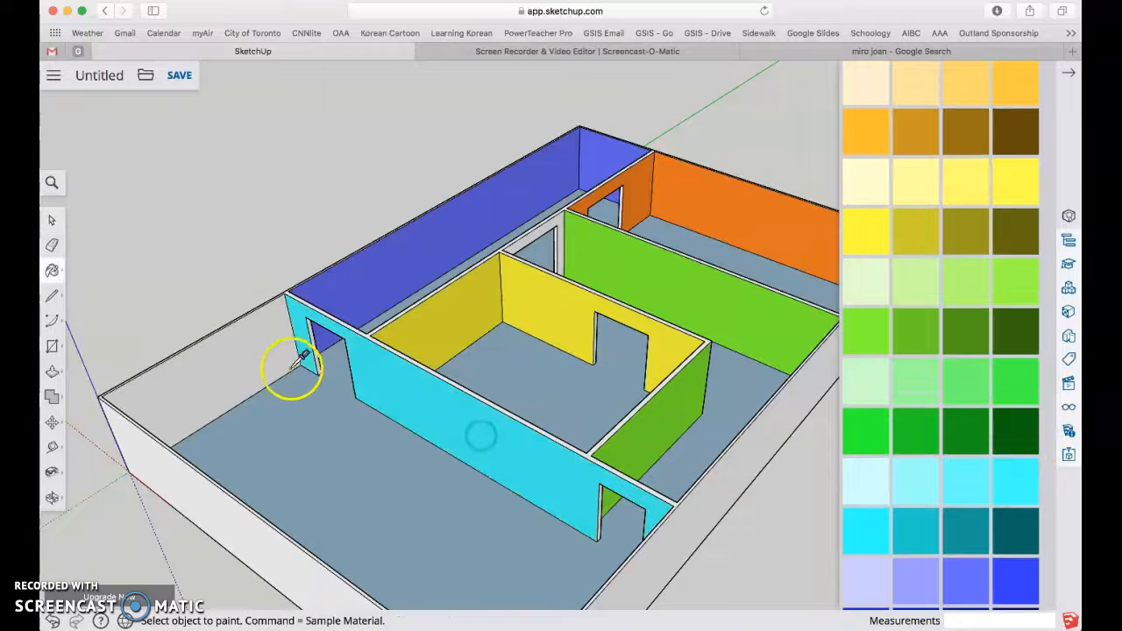
click(245, 362)
mouse_move(621, 425)
middle_down()
mouse_move(240, 446)
mouse_move(214, 351)
mouse_move(463, 456)
mouse_move(671, 276)
middle_up()
click(210, 330)
Step: Paint the remaining white doorway wall between the L-shaped room and the strip room green with Color G05
scroll(380, 265, down, 4)
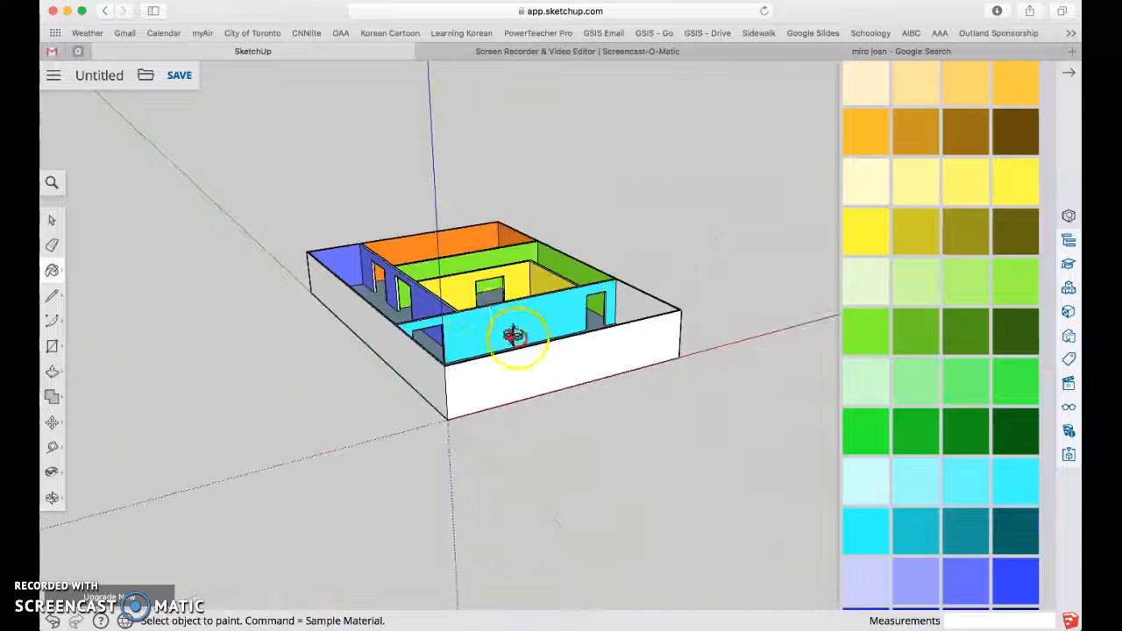
middle_drag(514, 335, 574, 368)
mouse_move(301, 318)
middle_down()
mouse_move(471, 371)
mouse_move(772, 376)
mouse_move(558, 423)
mouse_move(602, 446)
mouse_move(791, 438)
middle_up()
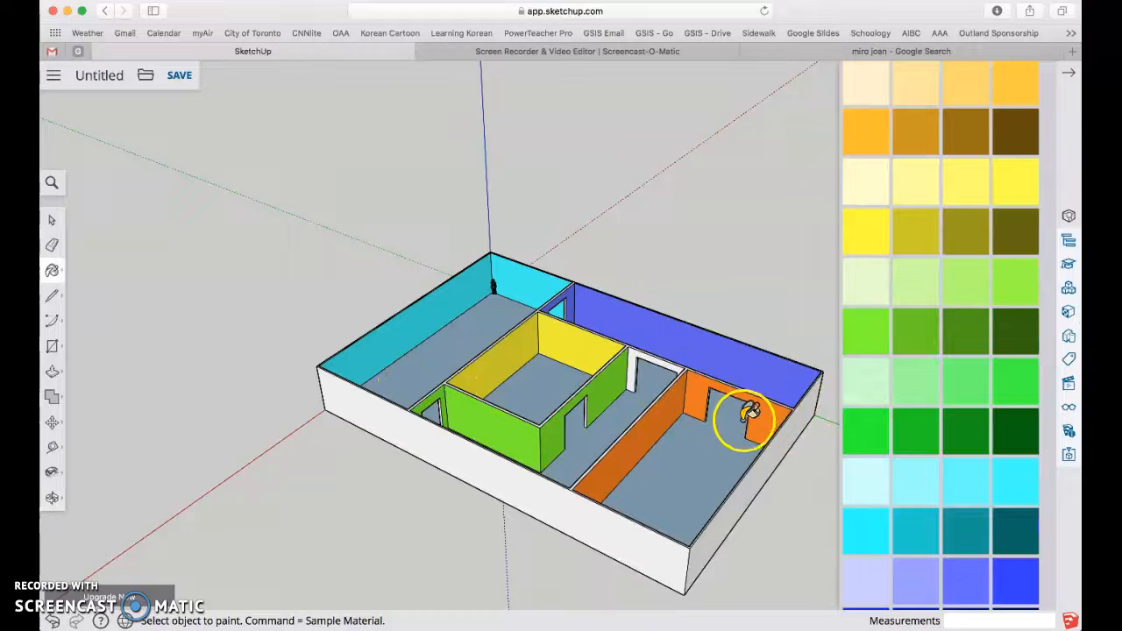
scroll(656, 386, up, 3)
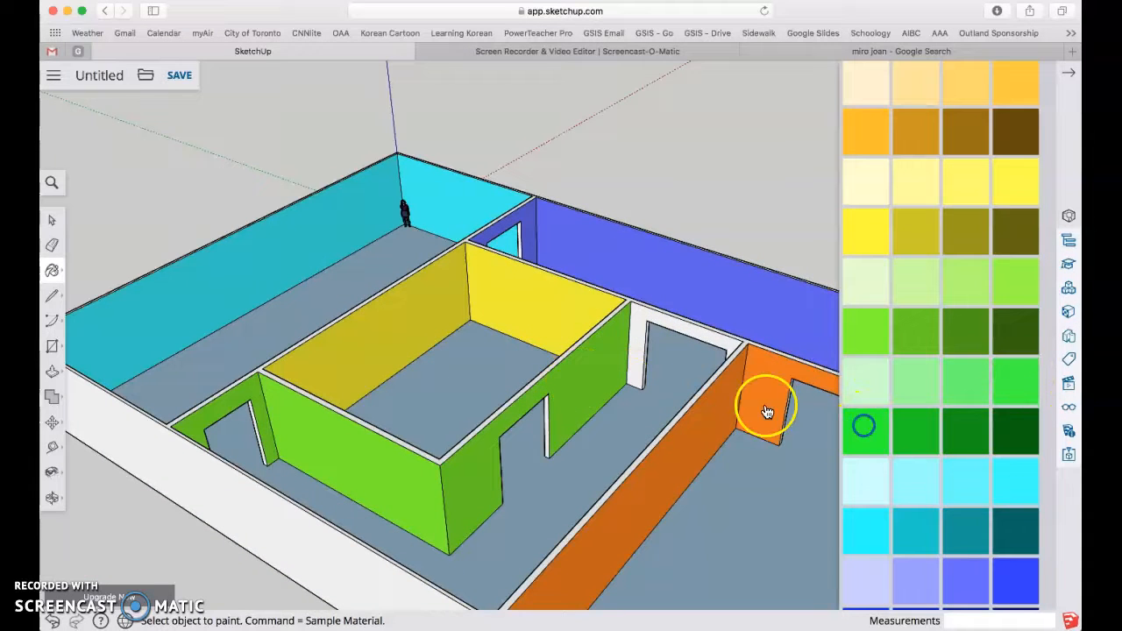
click(644, 330)
Step: Examine the painted rooms from several angles and distances, especially the cyan front room's end wall
mouse_move(646, 325)
middle_down()
mouse_move(549, 394)
mouse_move(783, 354)
mouse_move(772, 355)
middle_up()
middle_drag(524, 365, 739, 363)
scroll(1024, 384, up, 2)
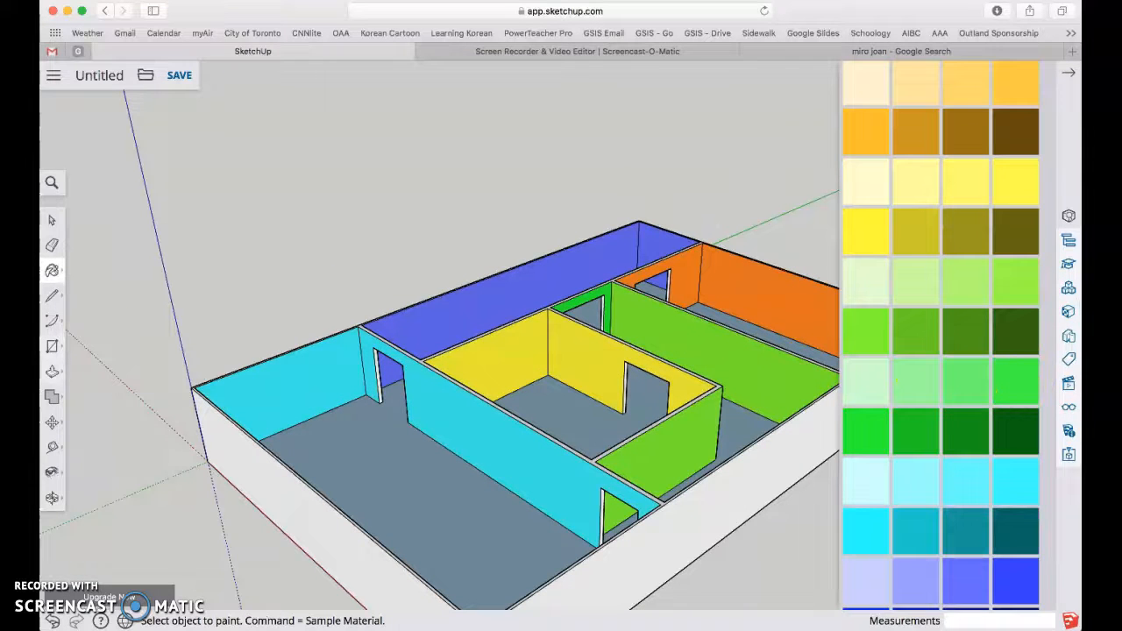
click(48, 220)
middle_drag(327, 423, 586, 434)
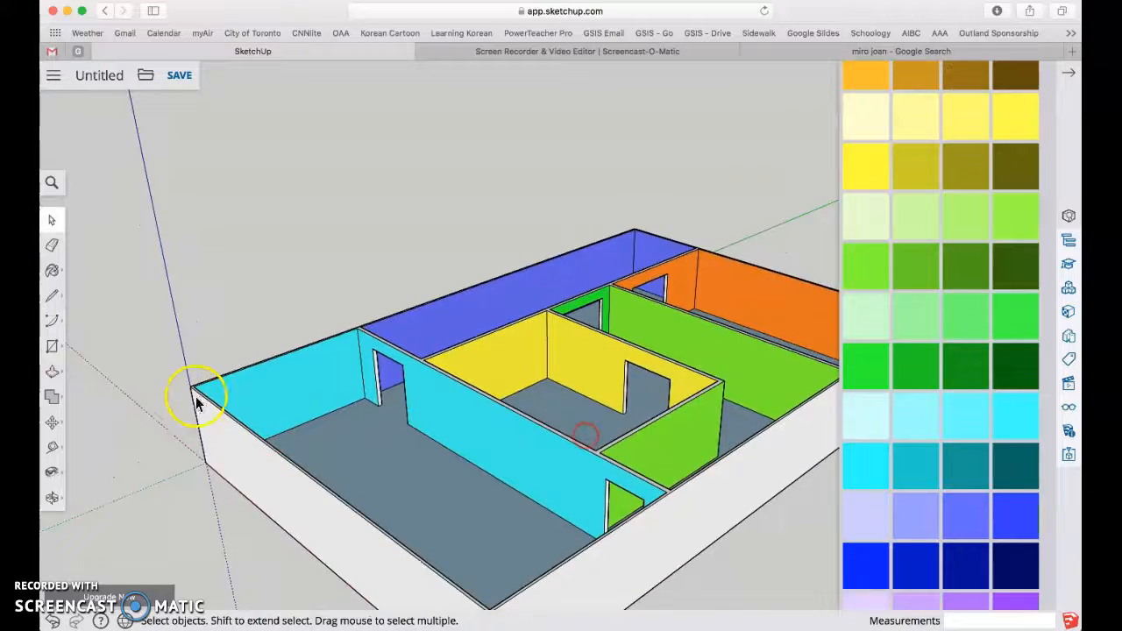
scroll(215, 386, down, 5)
middle_drag(509, 448, 521, 468)
scroll(287, 411, up, 3)
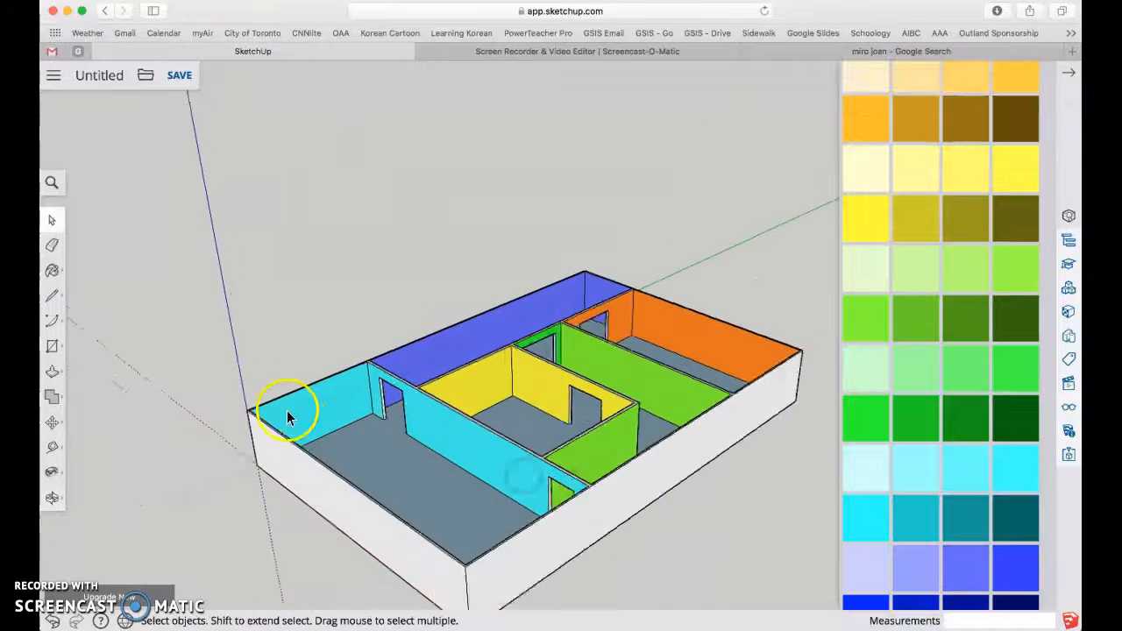
scroll(287, 410, up, 3)
scroll(281, 407, down, 1)
scroll(353, 414, up, 2)
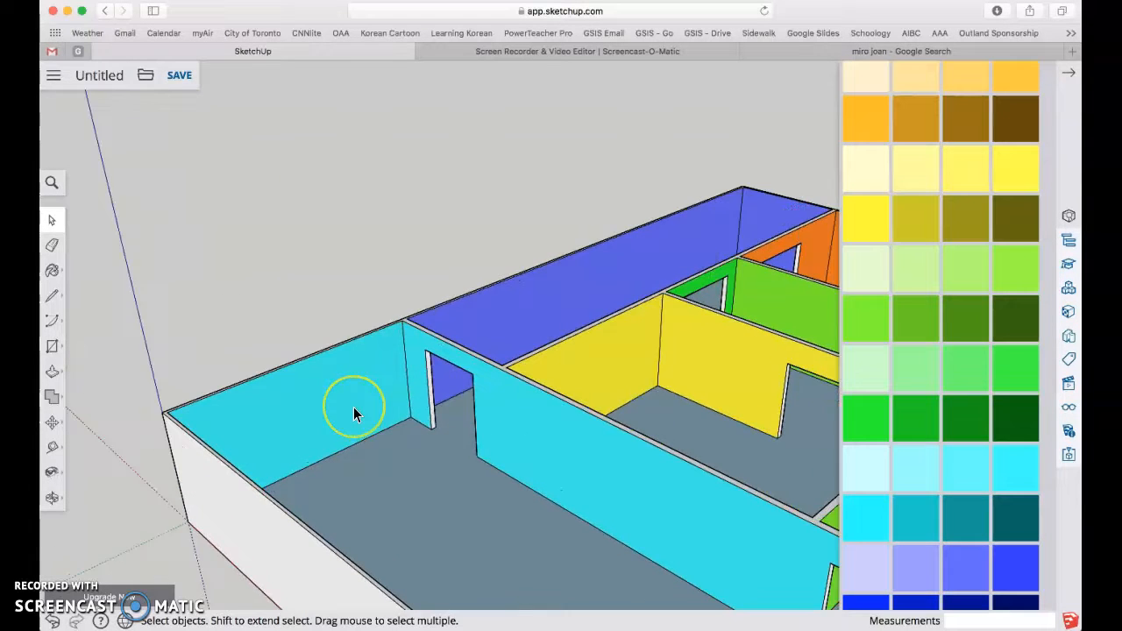
scroll(354, 411, down, 3)
scroll(360, 406, up, 2)
scroll(362, 405, down, 3)
middle_drag(362, 405, 468, 445)
scroll(468, 447, up, 2)
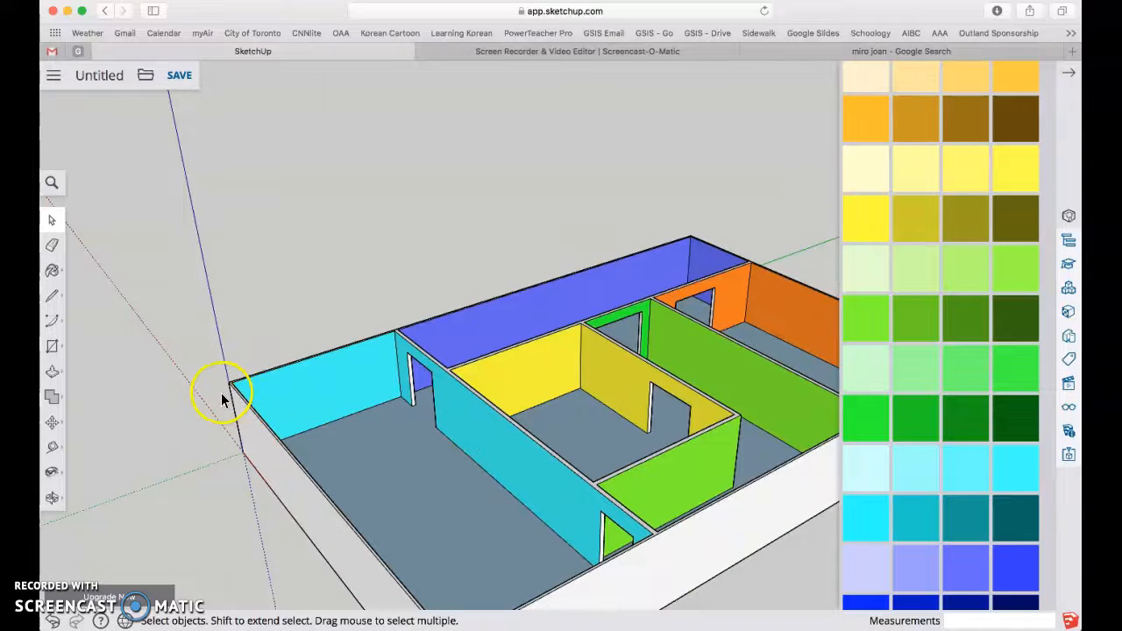
Step: Insert the file Screen Shot 2020-03-01 at 10.49.41 PM.png from the computer's desktop as an image
click(147, 77)
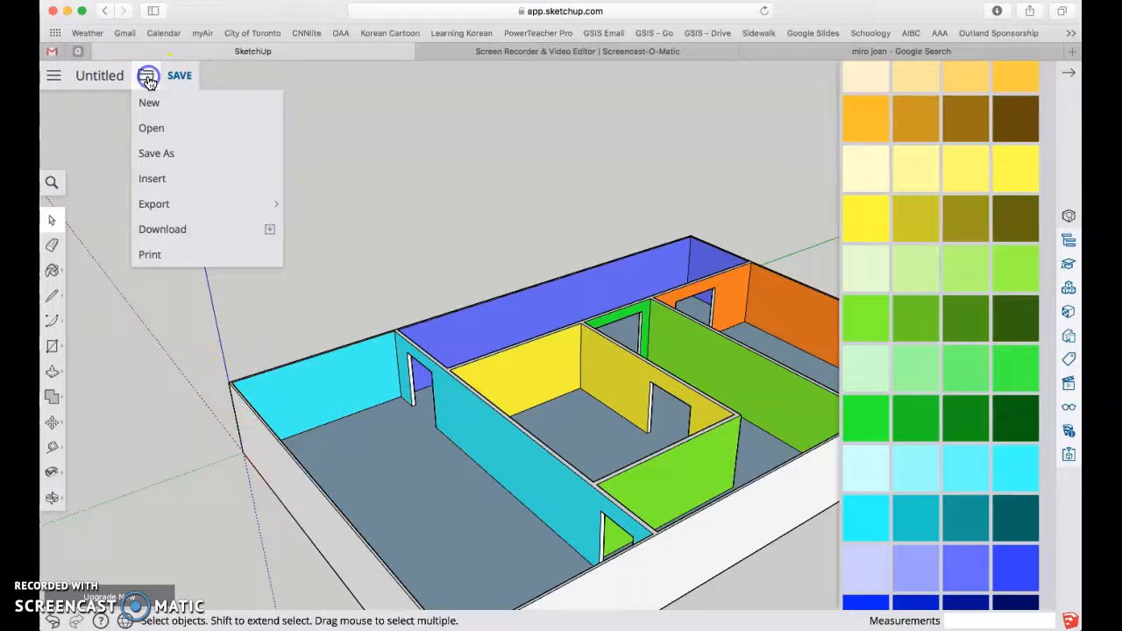
click(160, 180)
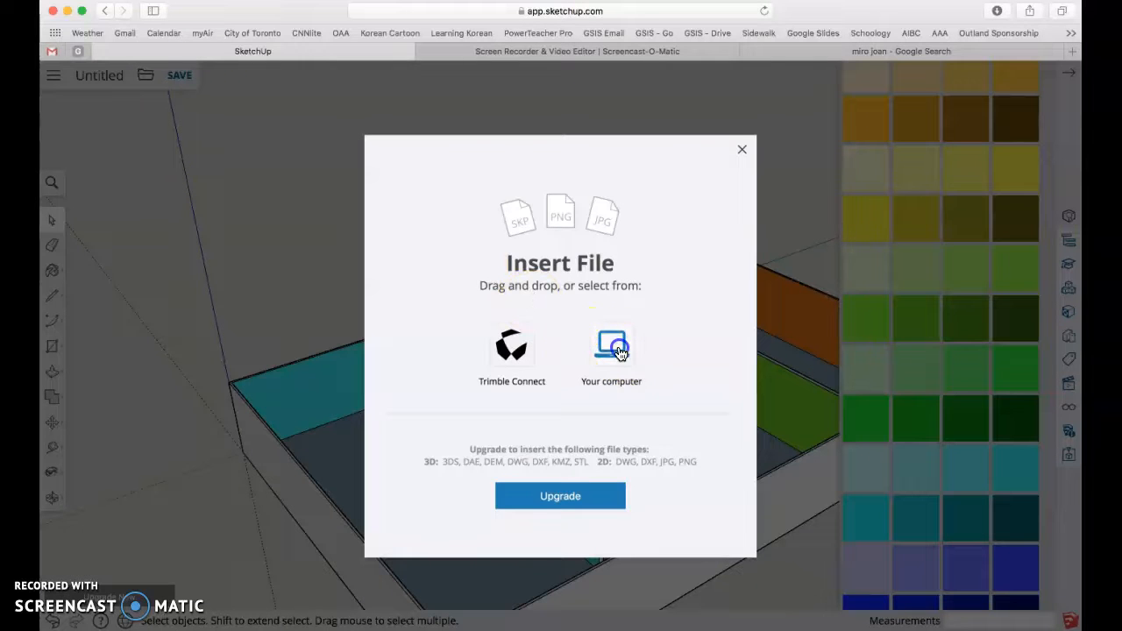
click(658, 349)
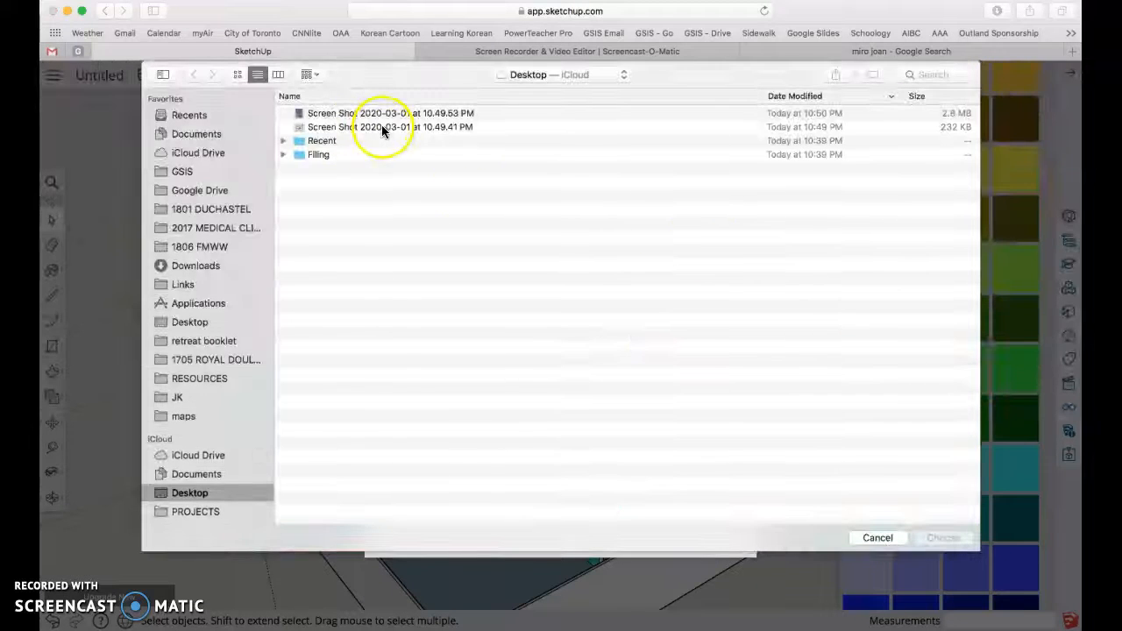
click(381, 128)
double_click(379, 128)
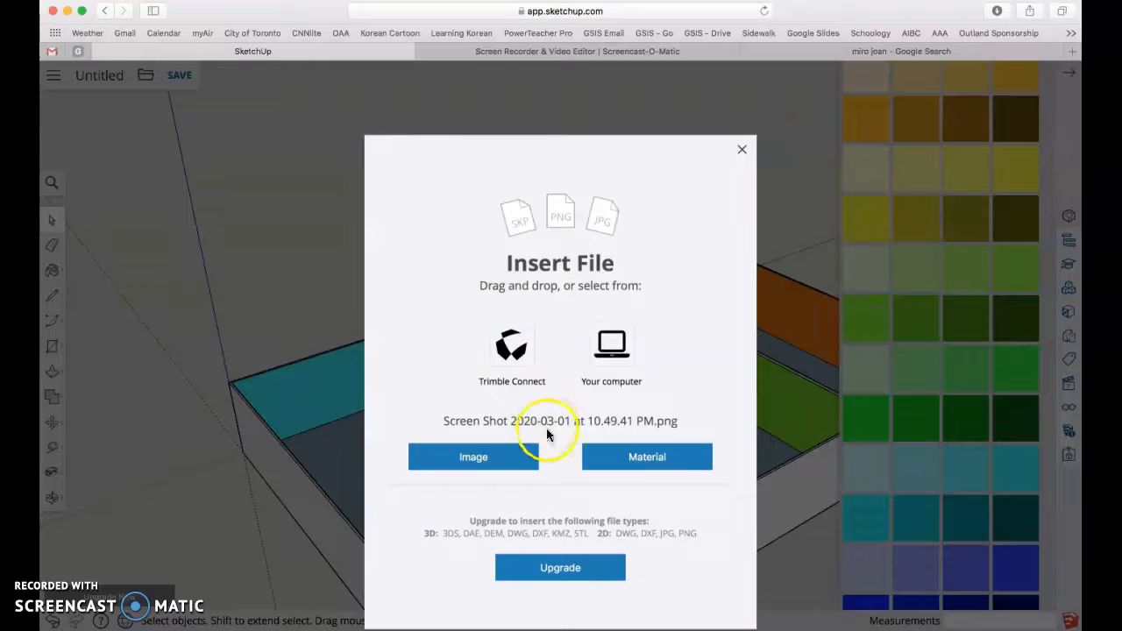
click(474, 458)
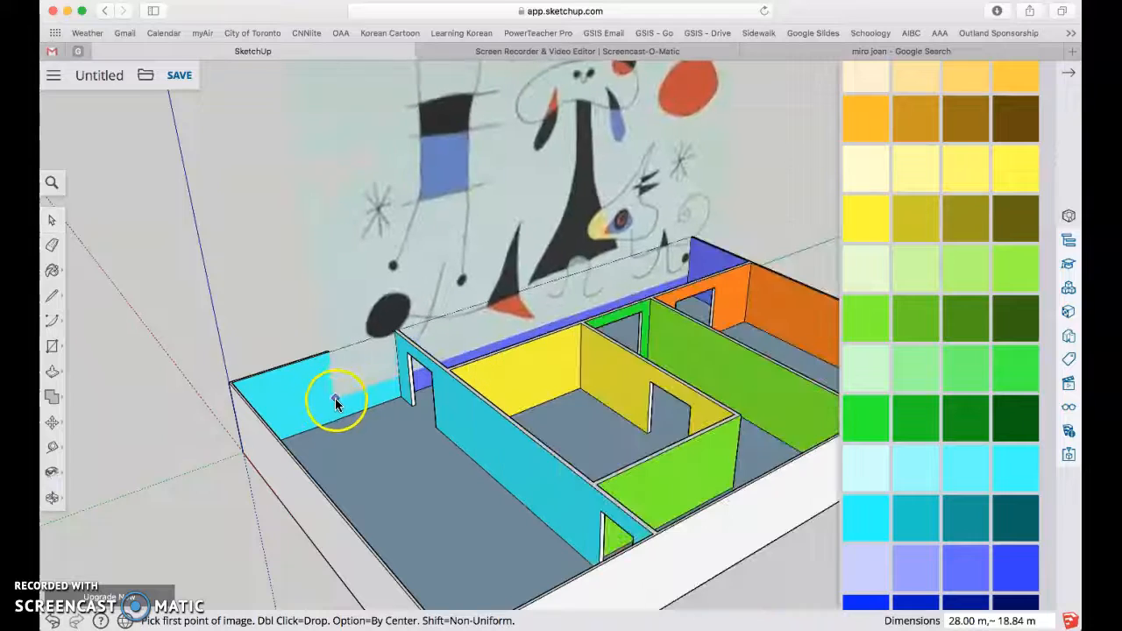
Step: Place the painting on the cyan front room's end wall beside the strip-room doorway, about 5.23 m wide
scroll(333, 399, up, 5)
scroll(324, 404, down, 8)
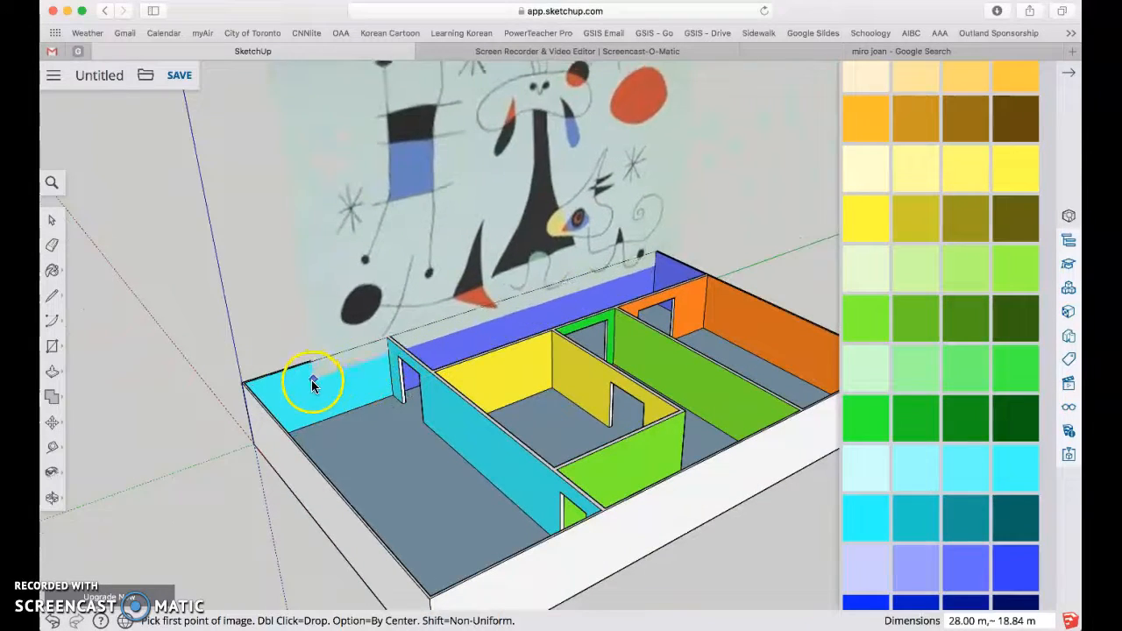
scroll(309, 412, up, 5)
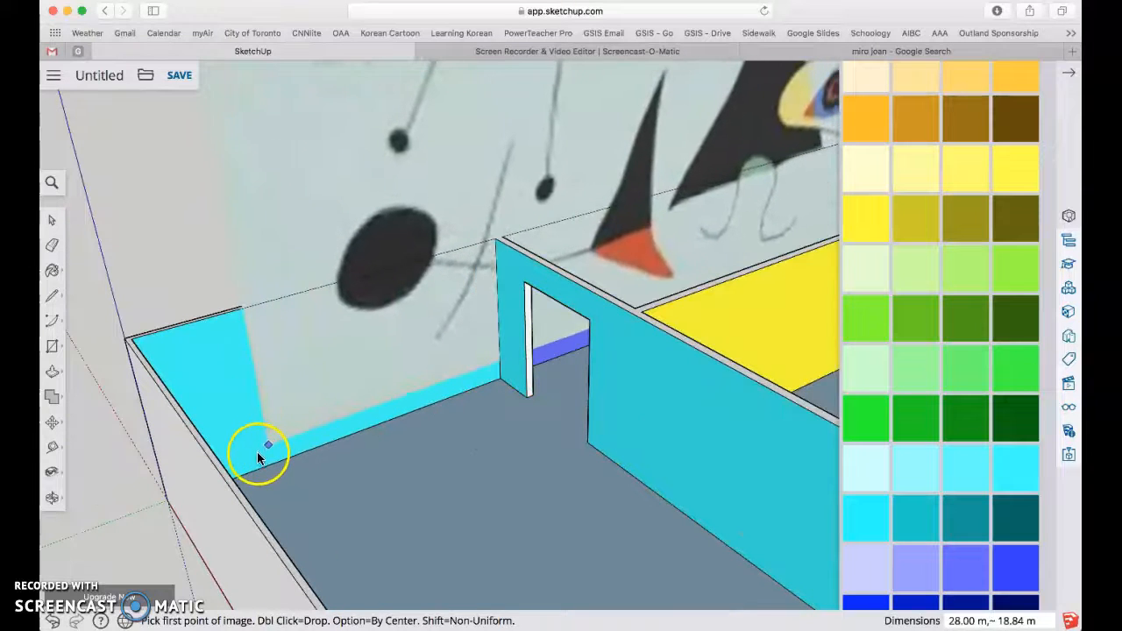
click(249, 461)
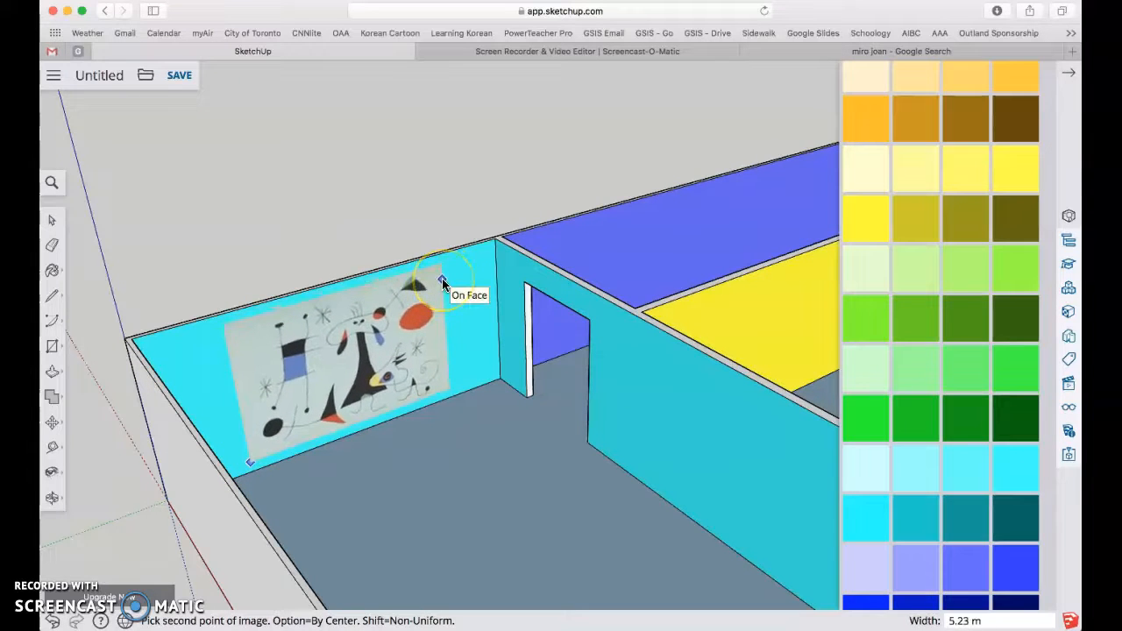
click(442, 278)
Step: Insert the file Screen Shot 2020-03-01 at 10.49.53 PM from the computer's desktop as an image
middle_drag(442, 278, 623, 379)
scroll(316, 309, down, 3)
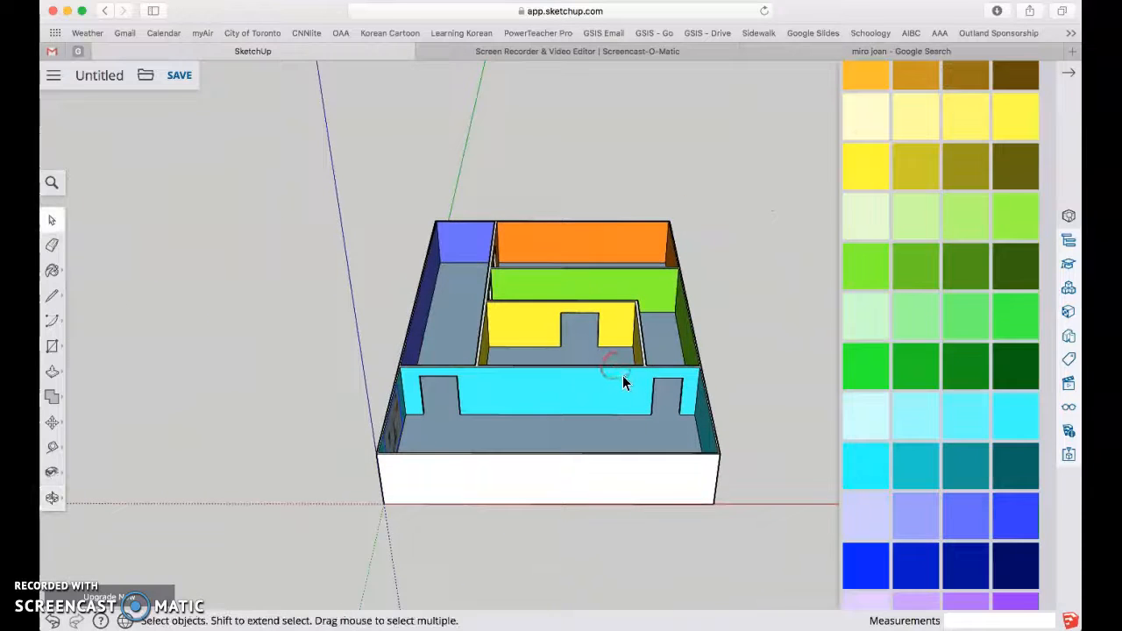
scroll(623, 381, up, 3)
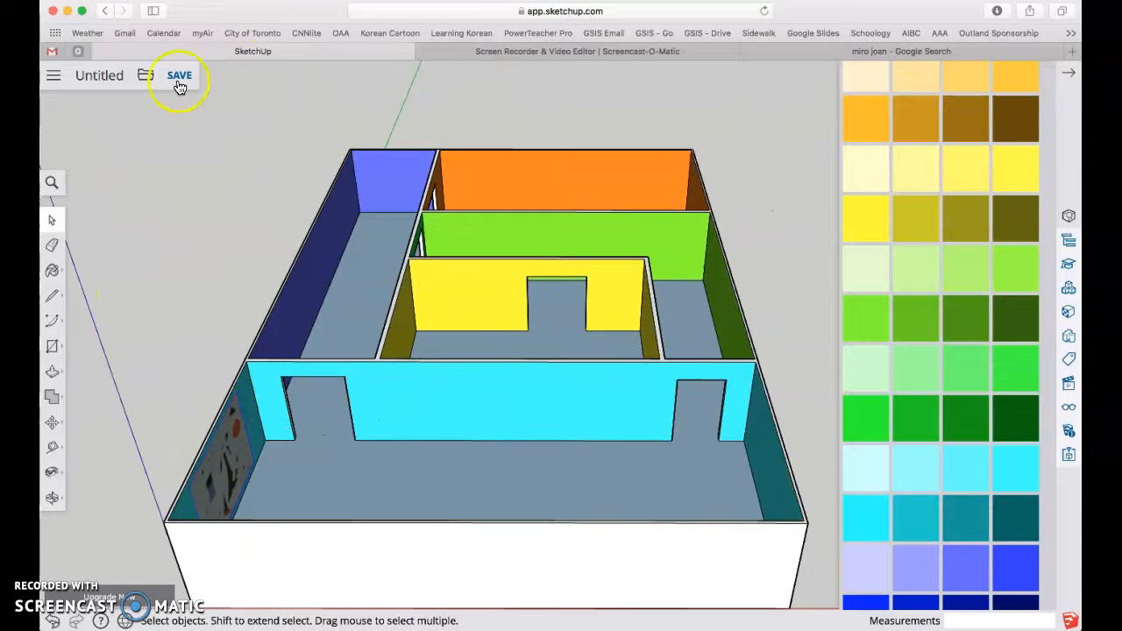
click(146, 76)
click(175, 180)
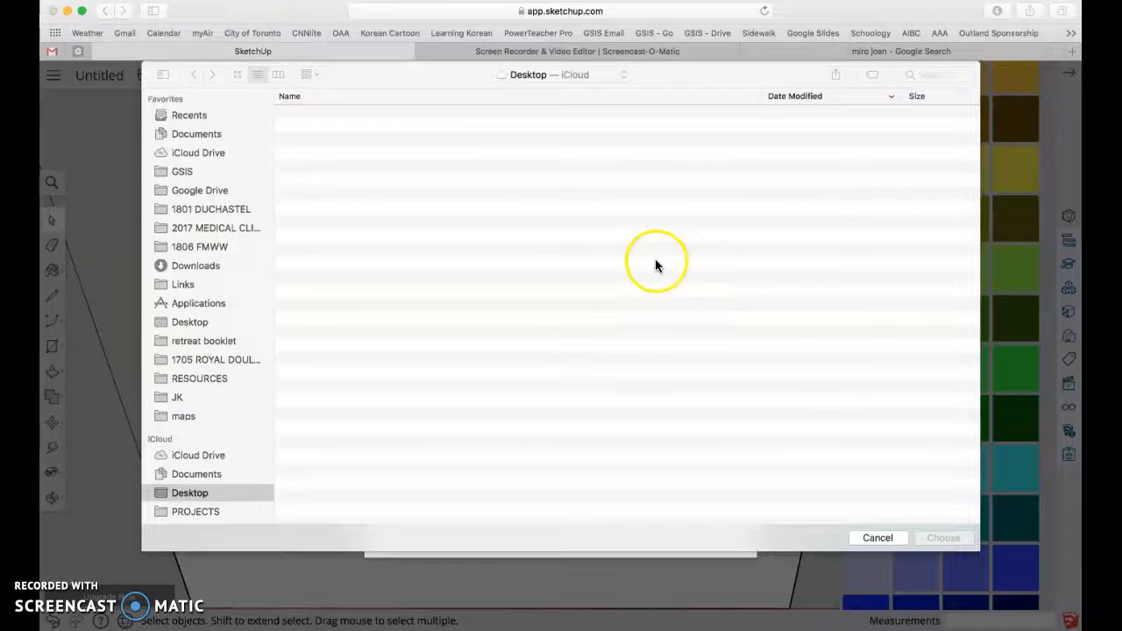
double_click(338, 112)
click(615, 463)
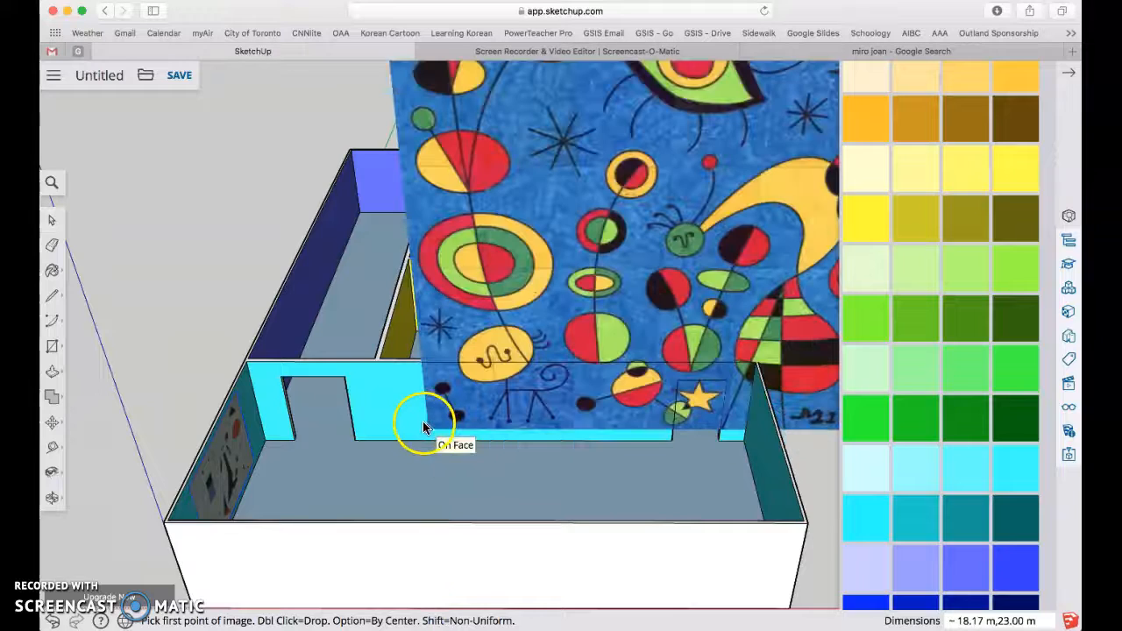
Step: Place the blue painting on the front room's long cyan wall beside the strip-room doorway, about 2.66 m wide
scroll(389, 436, up, 5)
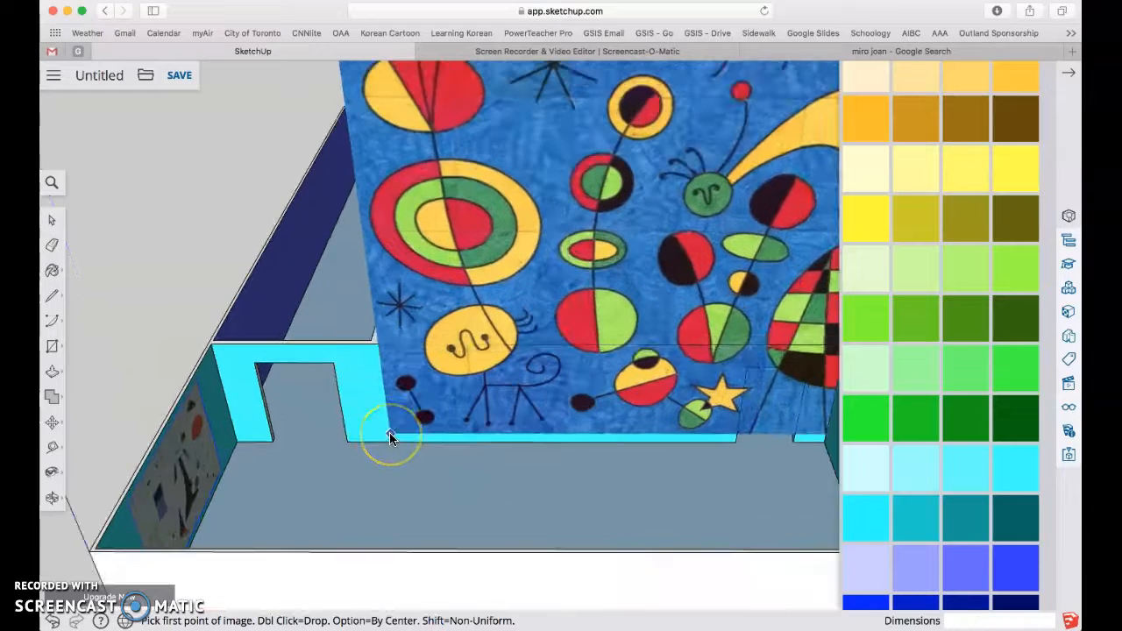
click(390, 435)
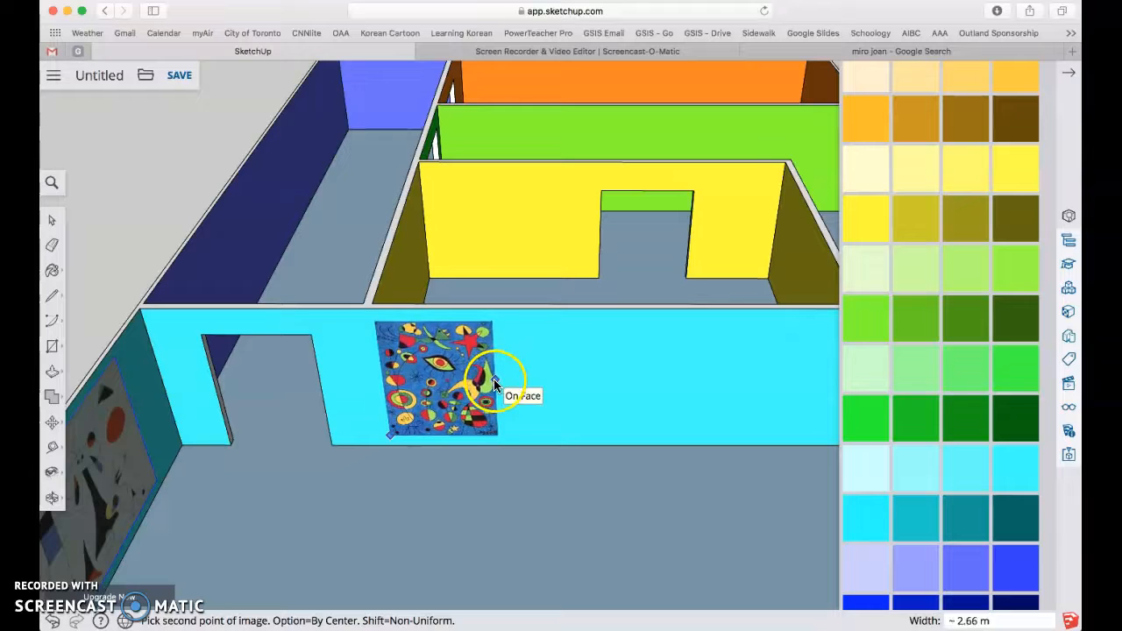
click(490, 382)
Step: Paint the gallery floor with the light plank material from the Wood collection
scroll(571, 401, down, 5)
mouse_move(636, 412)
middle_down()
mouse_move(388, 421)
mouse_move(308, 406)
middle_up()
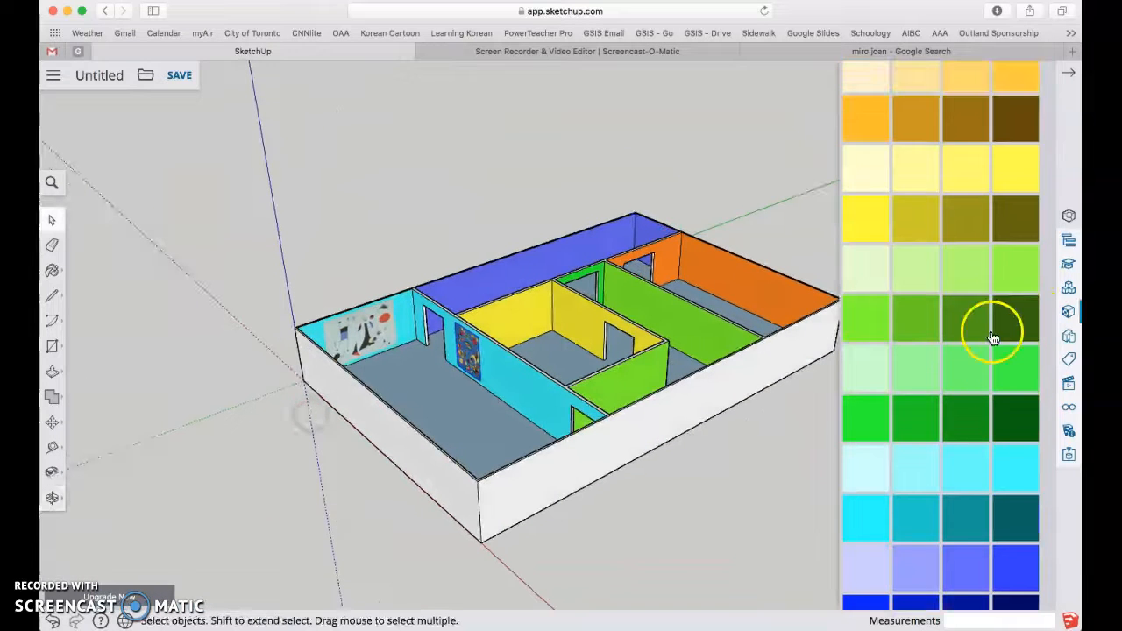
scroll(985, 343, up, 15)
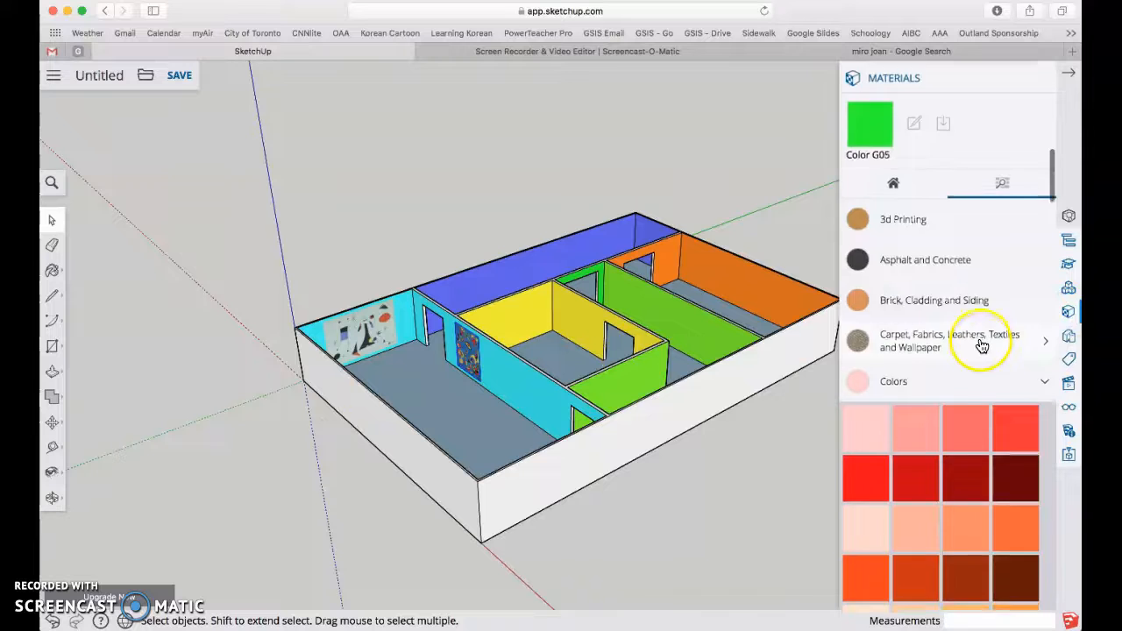
scroll(988, 350, down, 10)
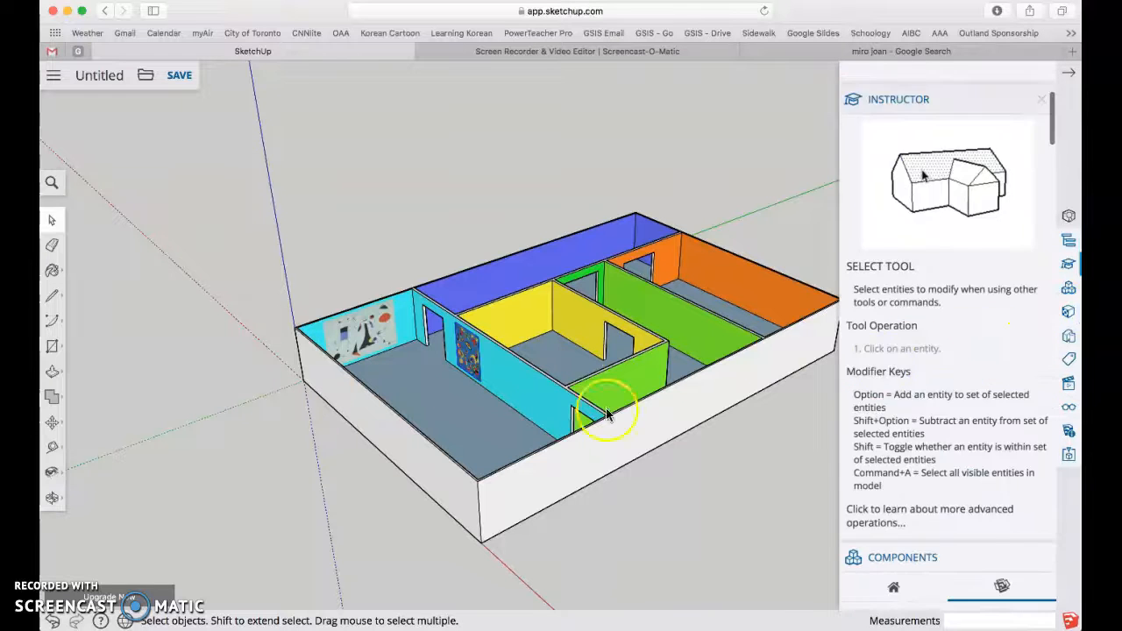
click(1069, 315)
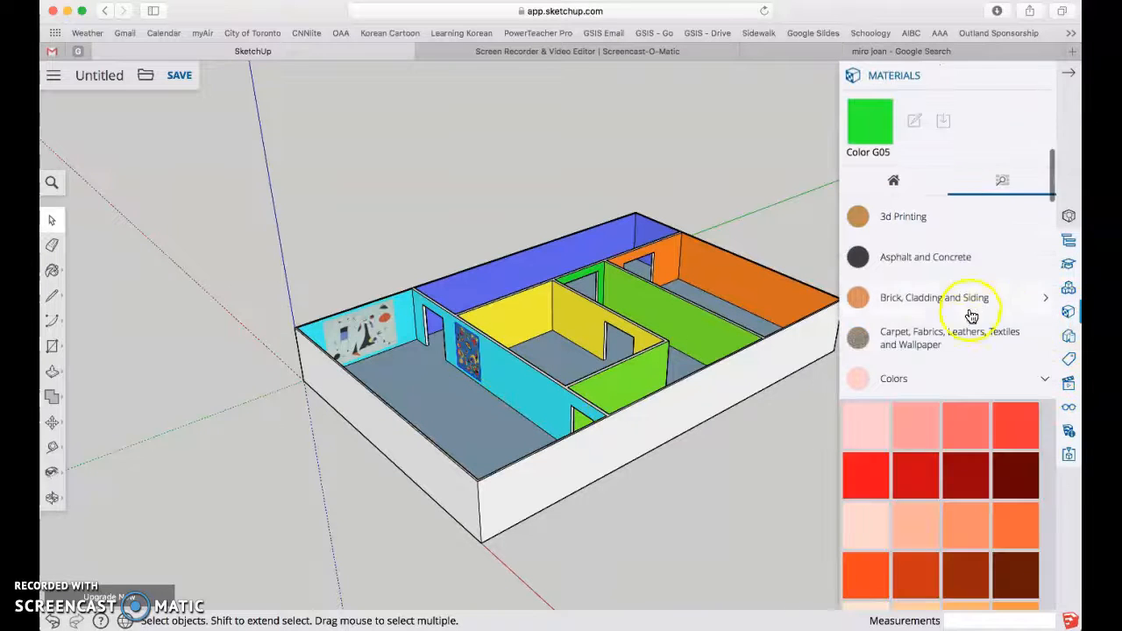
scroll(955, 358, down, 5)
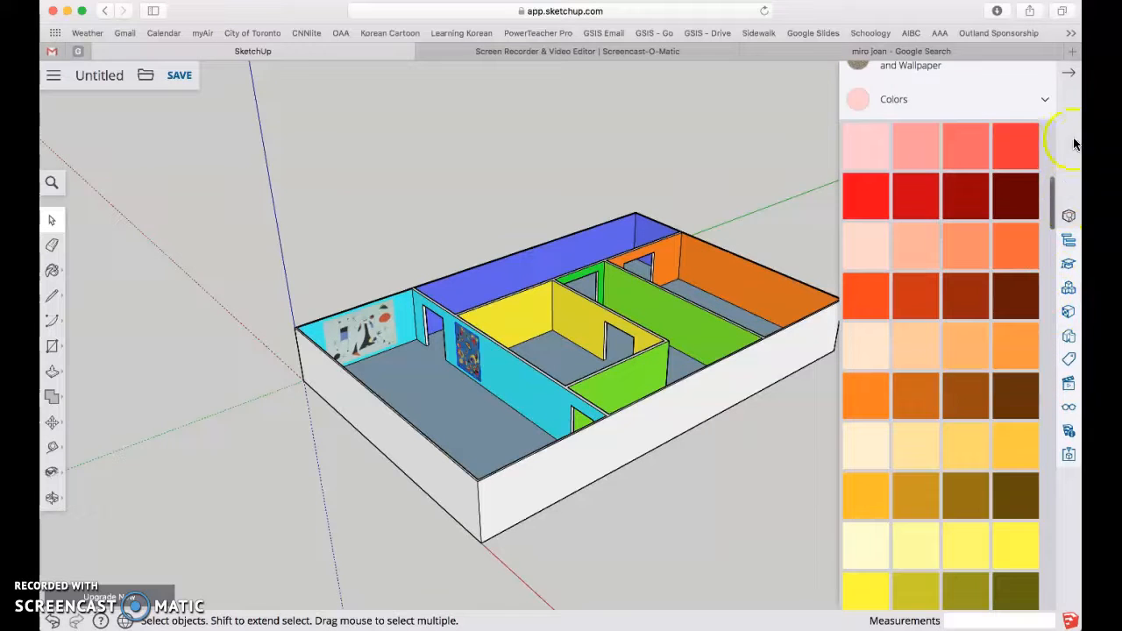
click(1041, 104)
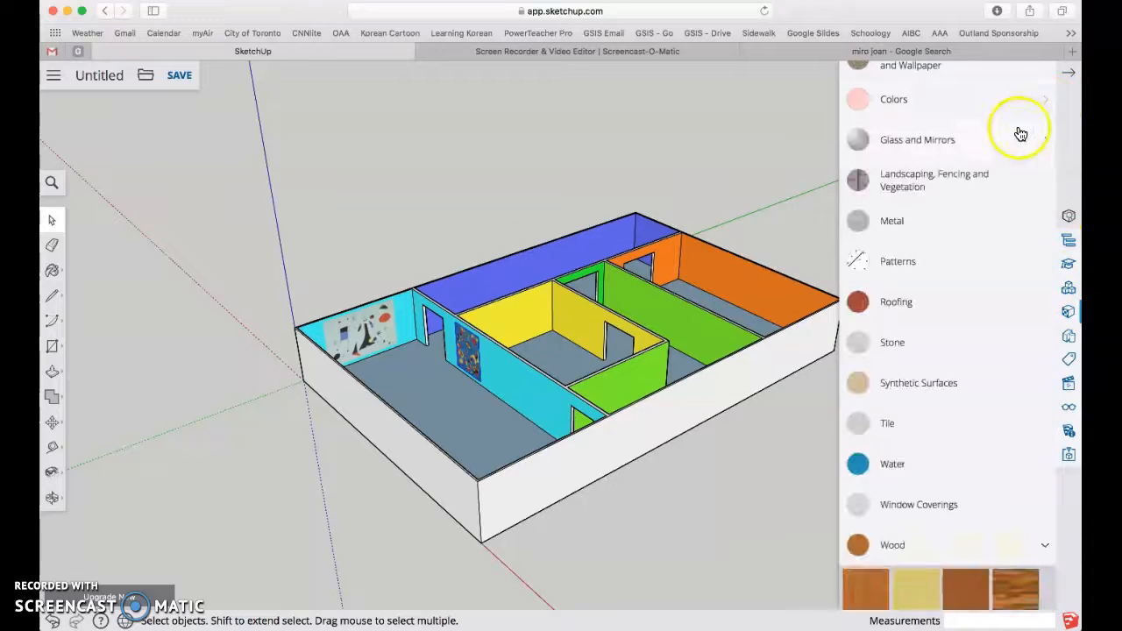
scroll(973, 570, down, 5)
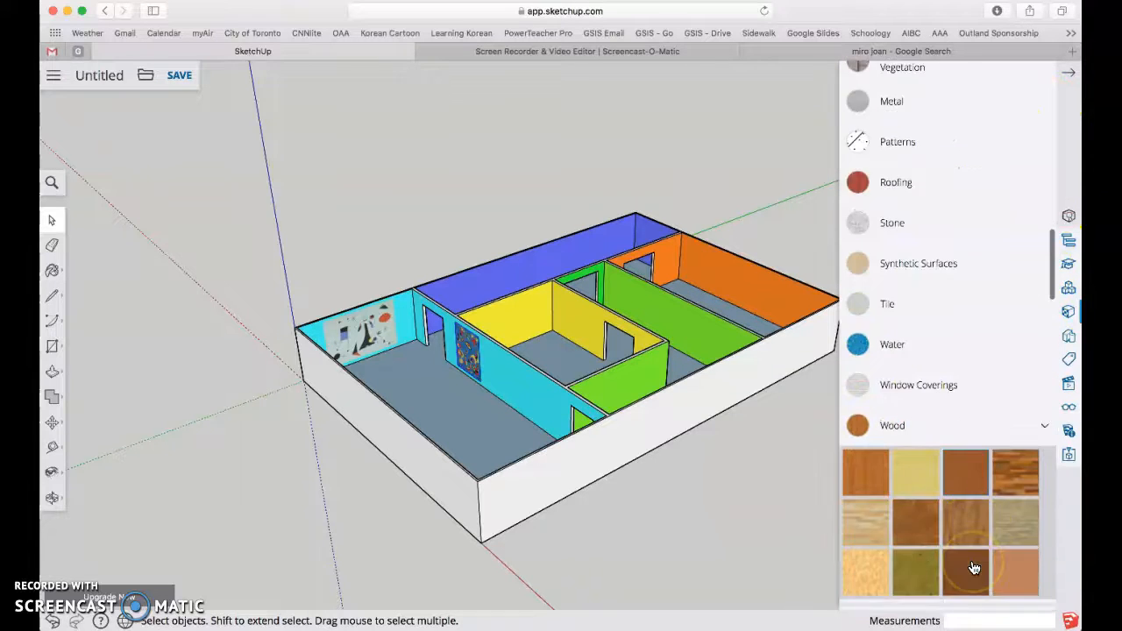
click(880, 399)
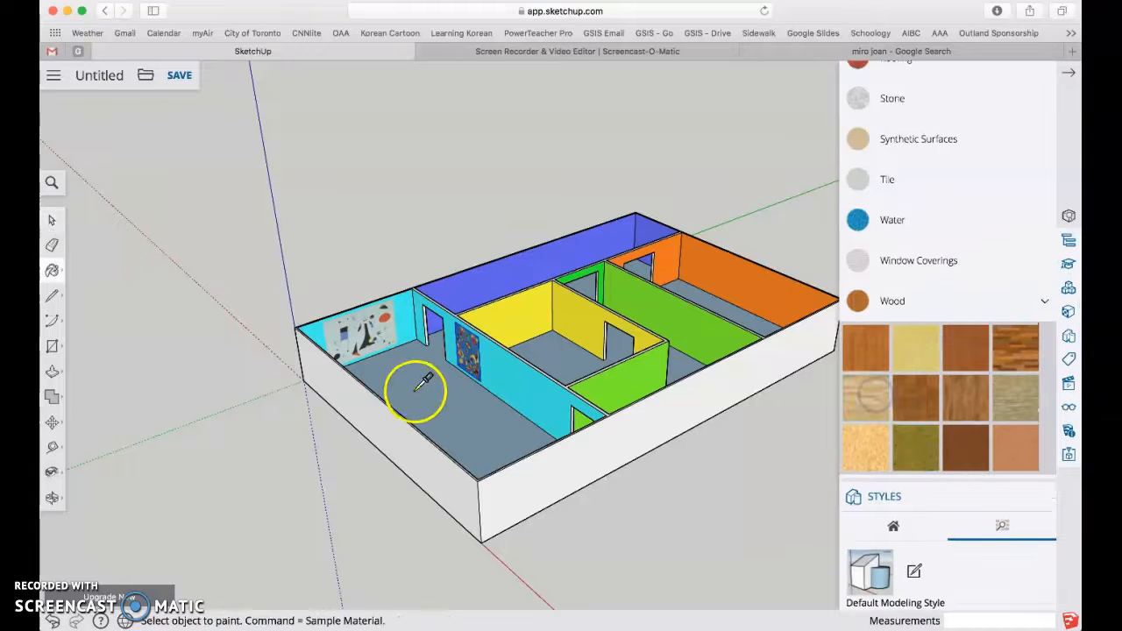
click(441, 405)
Step: Move the partition wall between the green and orange rooms about 1.33 m toward the orange room
mouse_move(427, 486)
middle_down()
mouse_move(768, 508)
mouse_move(657, 606)
mouse_move(429, 559)
mouse_move(318, 431)
mouse_move(310, 365)
mouse_move(268, 486)
mouse_move(289, 482)
middle_up()
middle_drag(448, 465, 381, 507)
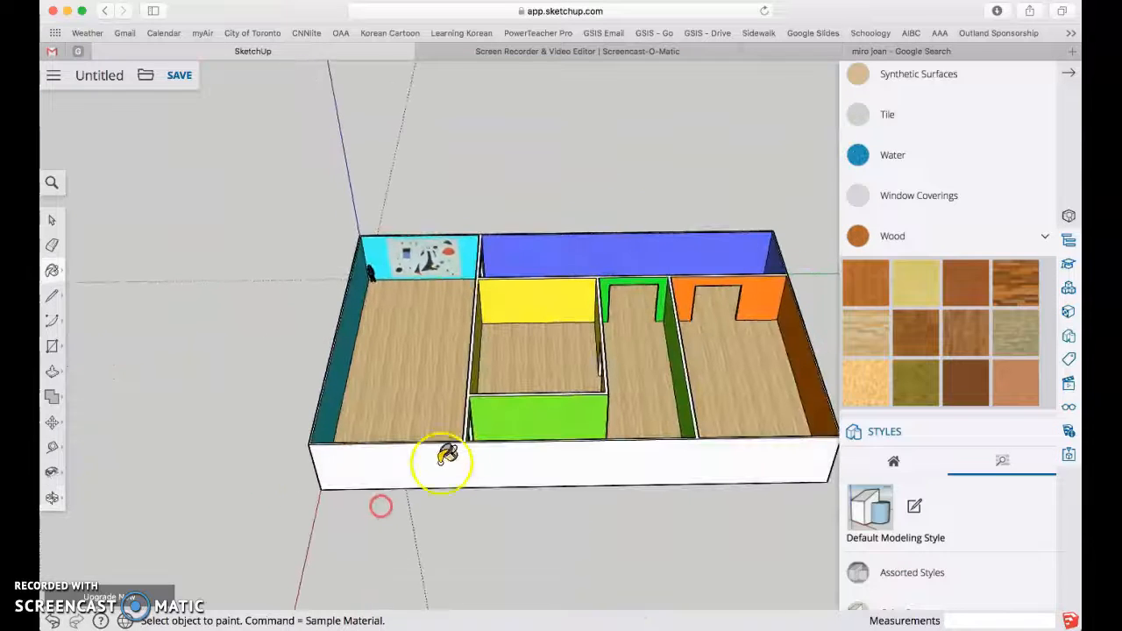
scroll(571, 467, down, 2)
scroll(667, 465, up, 3)
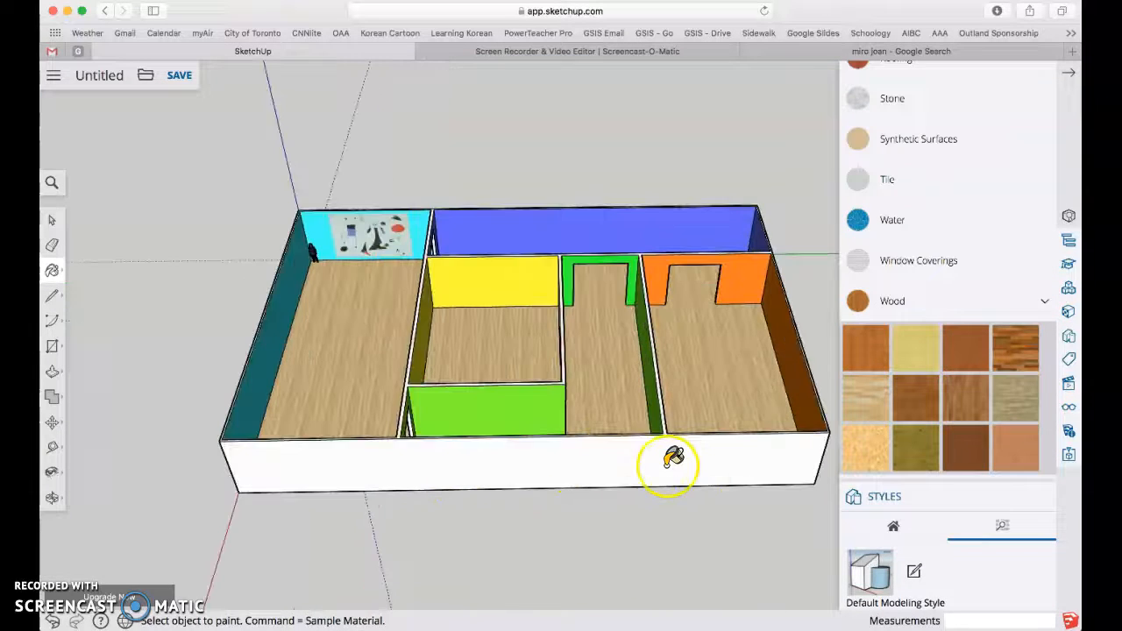
mouse_move(720, 476)
middle_down()
mouse_move(656, 456)
mouse_move(707, 461)
middle_up()
key(b)
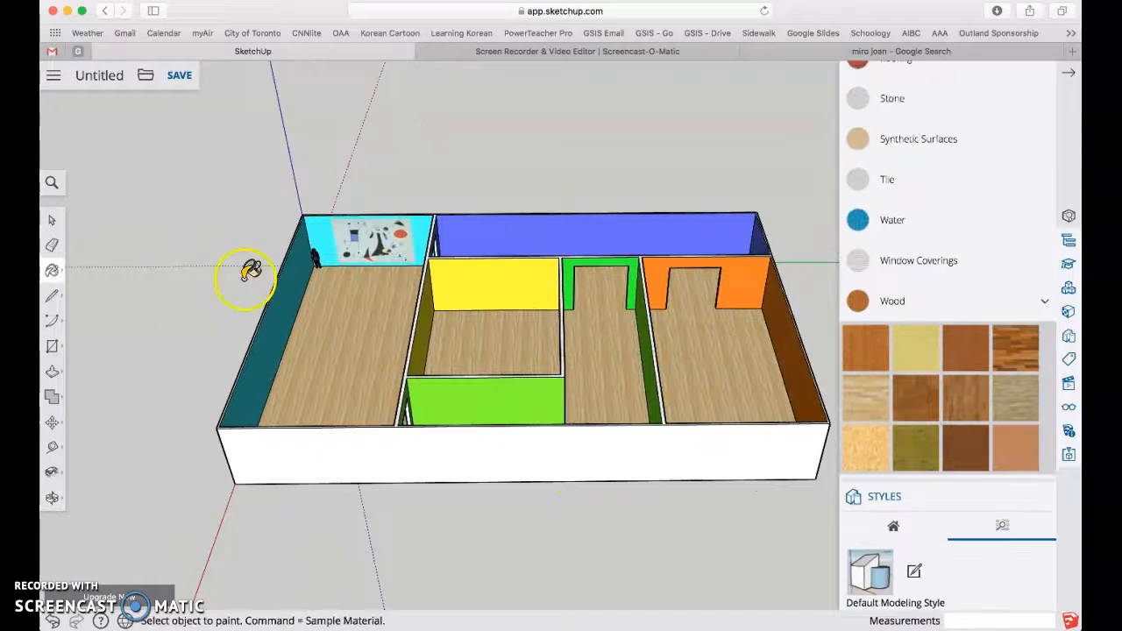
click(54, 226)
click(820, 274)
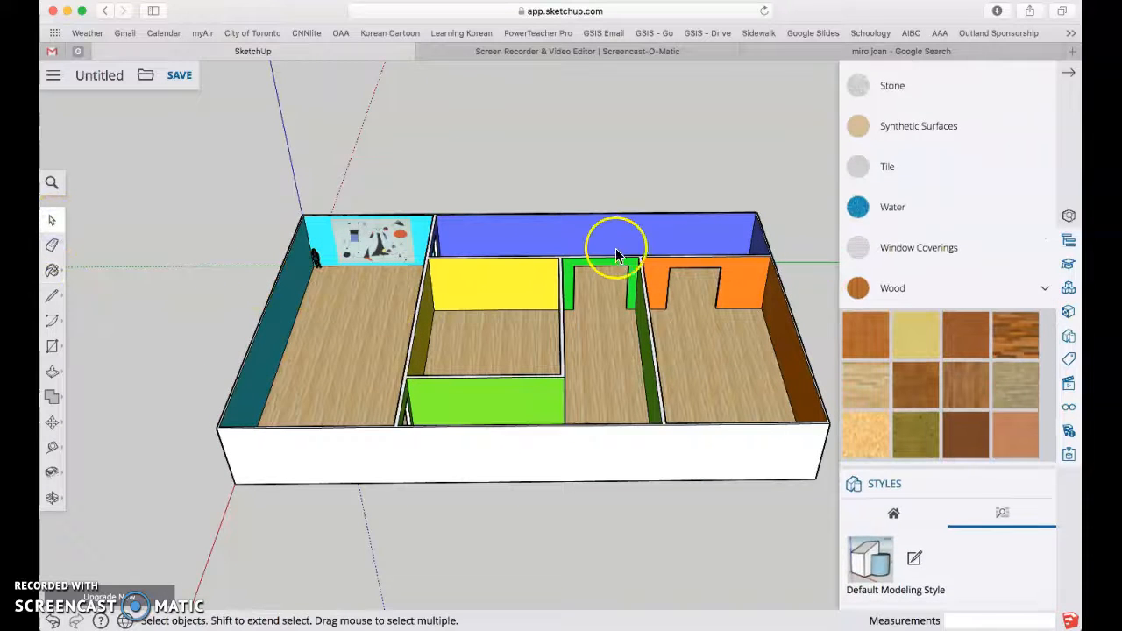
drag(610, 163, 672, 400)
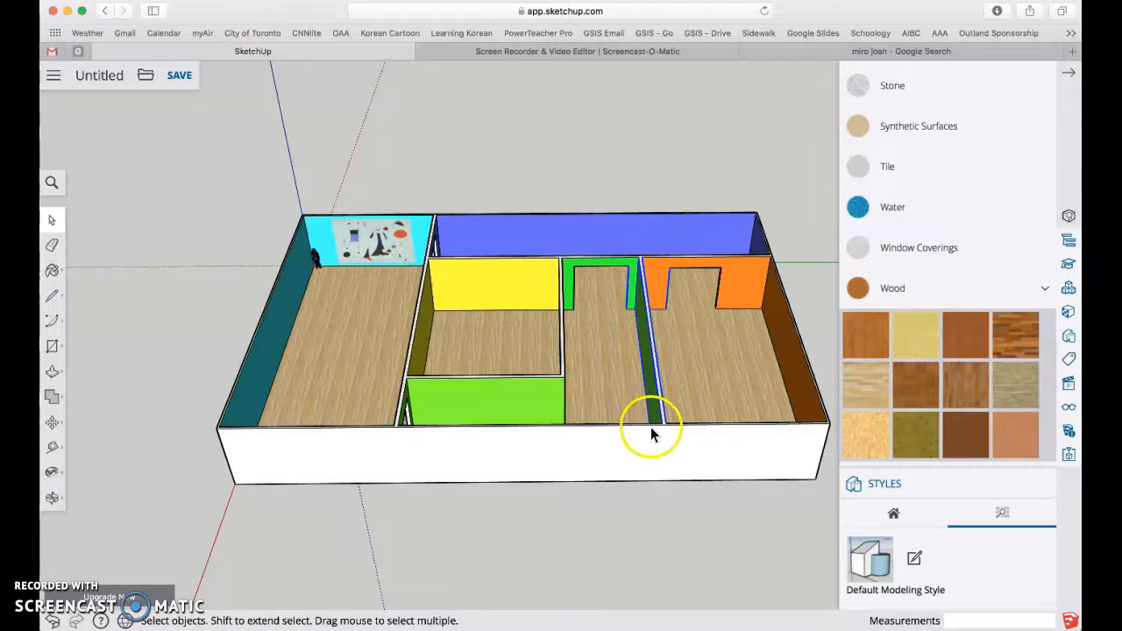
click(52, 424)
click(656, 517)
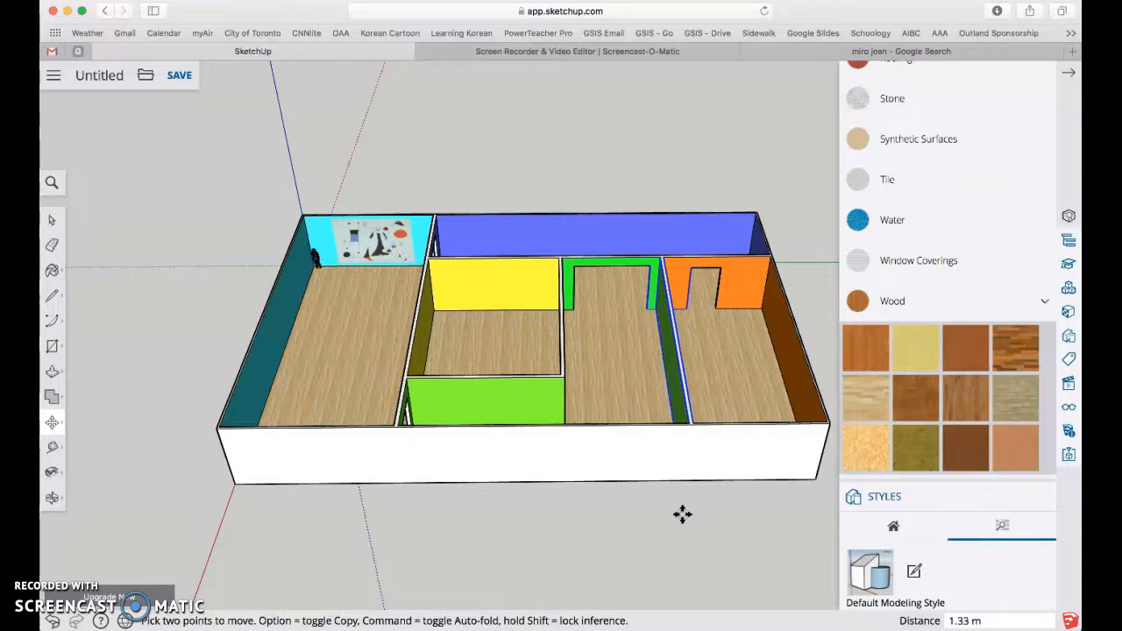
Step: Shift the orange room's doorway along its wall toward the outer end wall
scroll(841, 303, down, 5)
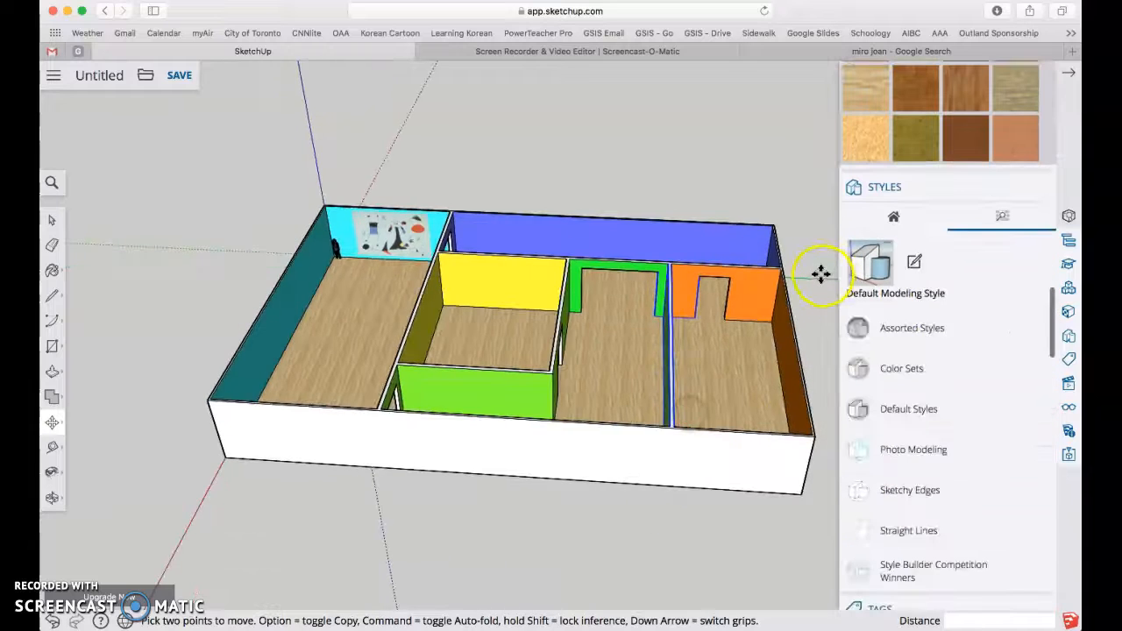
scroll(817, 272, up, 5)
scroll(817, 274, up, 3)
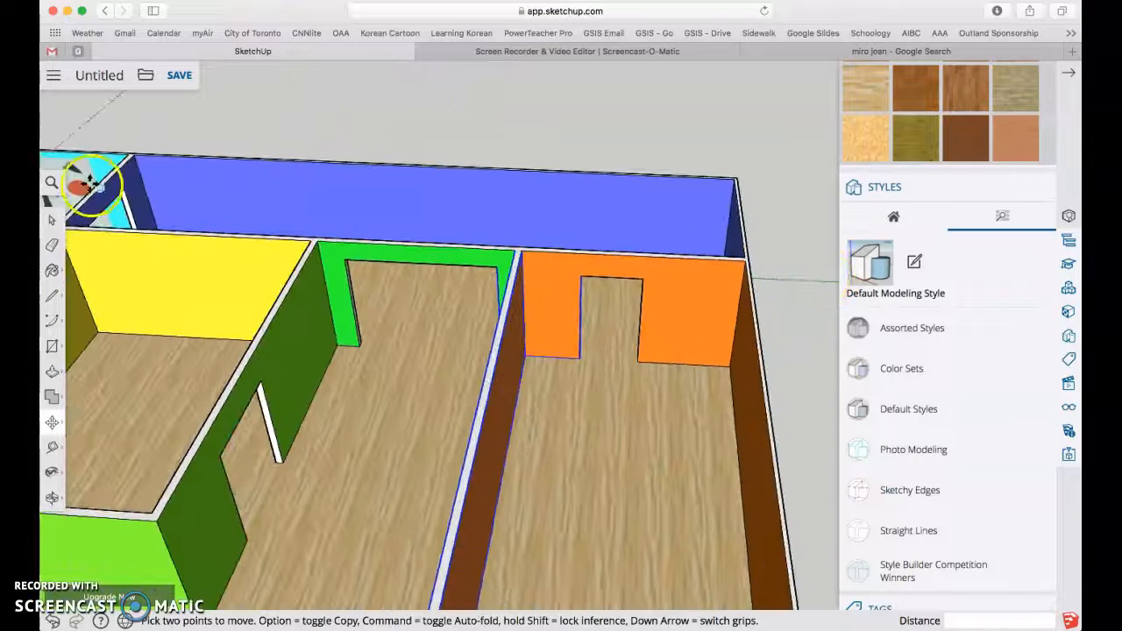
click(52, 220)
drag(643, 419, 681, 422)
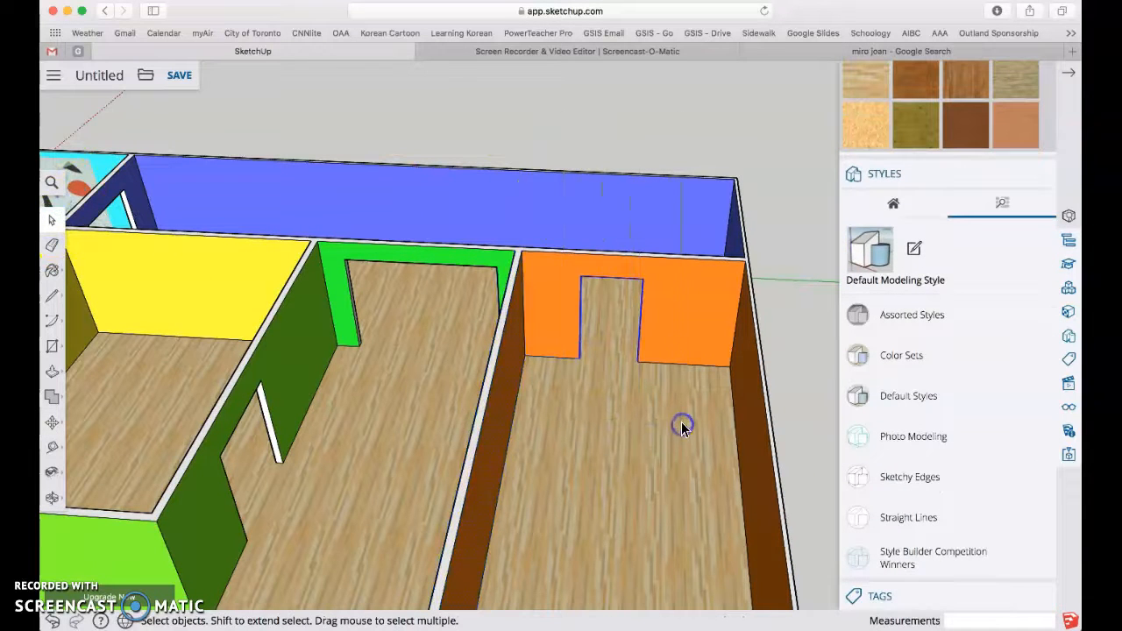
click(52, 429)
click(611, 132)
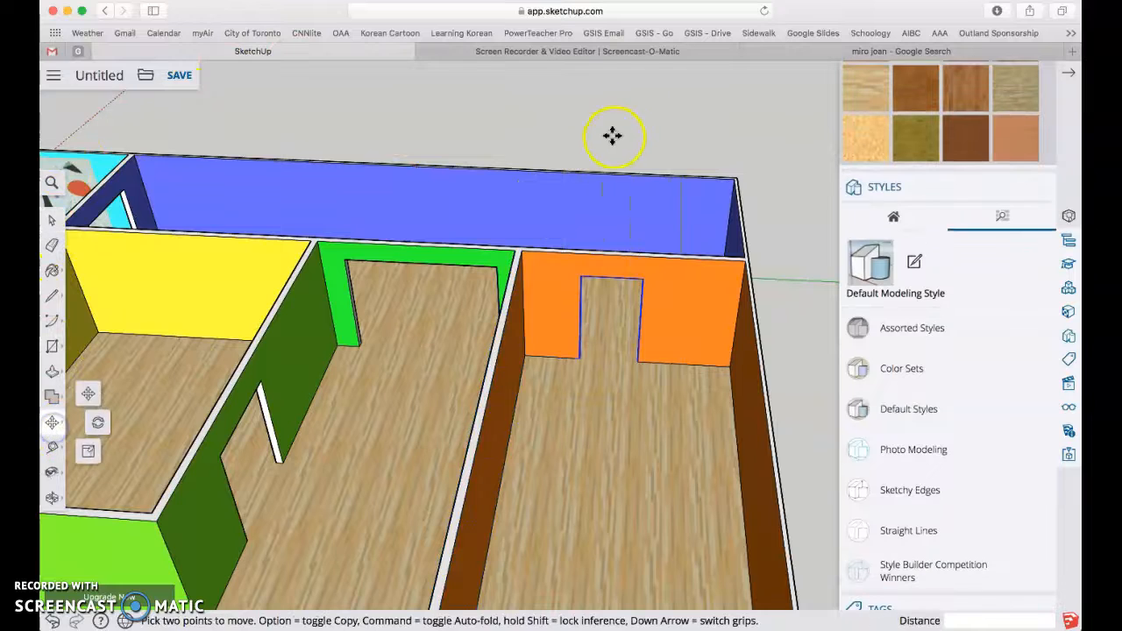
click(663, 132)
Step: Widen the doorway between the green and yellow rooms by moving the jamb nearest the blue strip room outward
scroll(669, 206, down, 3)
middle_drag(674, 228, 416, 352)
click(53, 221)
scroll(441, 266, up, 3)
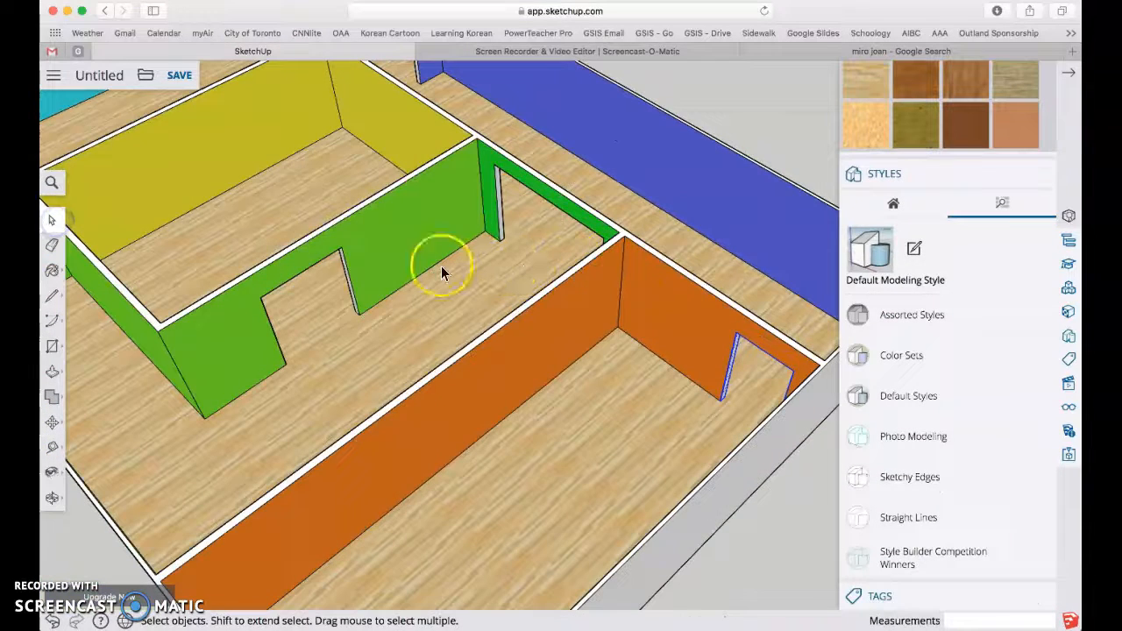
drag(380, 326, 387, 327)
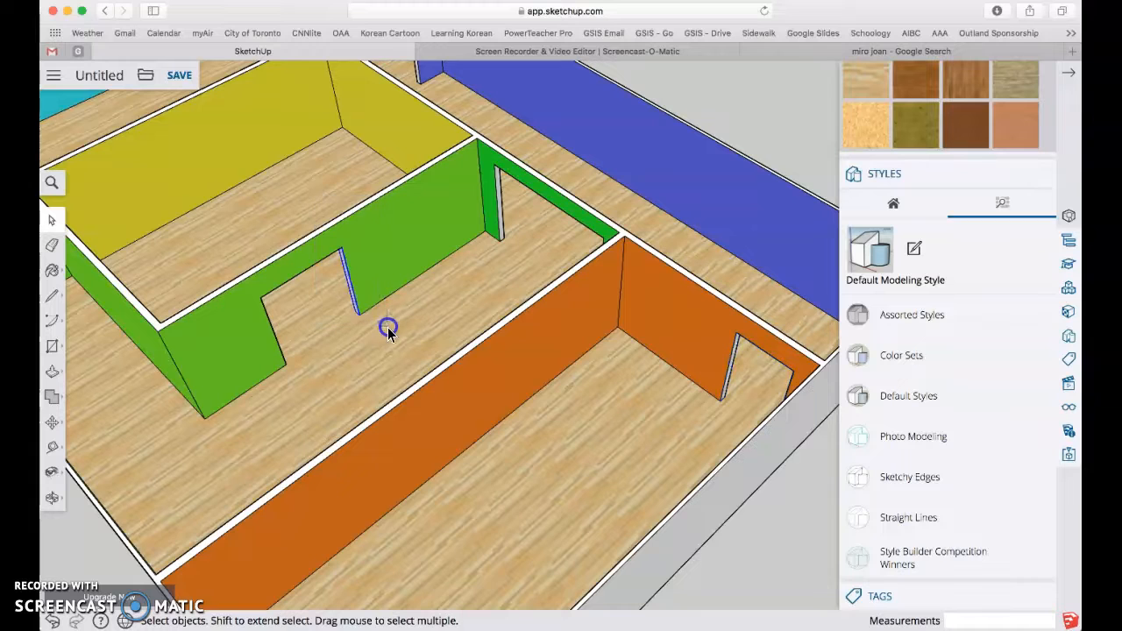
click(52, 422)
click(380, 358)
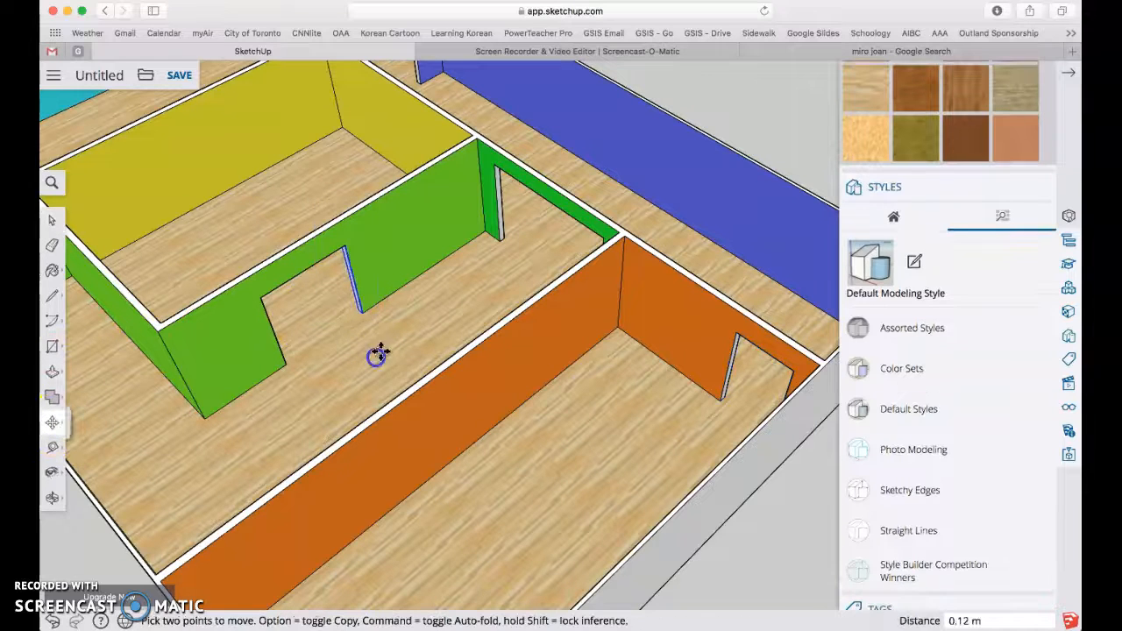
Step: Draw a long narrow rectangle on the front room's floor, running crosswise in front of the end-wall painting
scroll(603, 307, down, 5)
middle_drag(606, 303, 733, 255)
scroll(702, 250, up, 3)
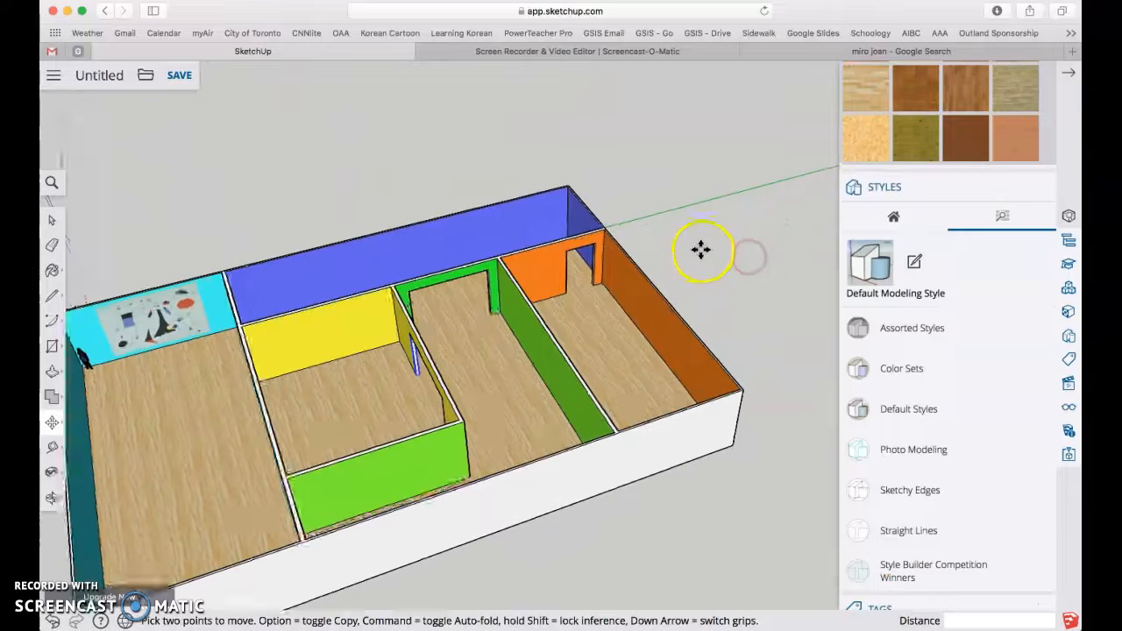
scroll(493, 325, down, 5)
scroll(322, 406, up, 5)
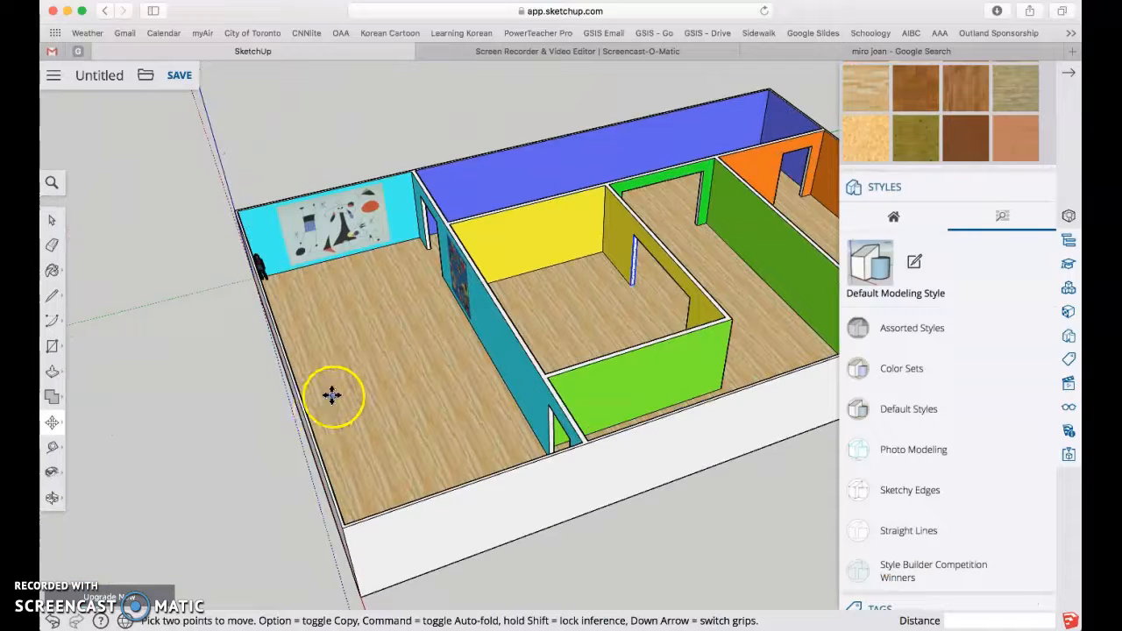
click(53, 348)
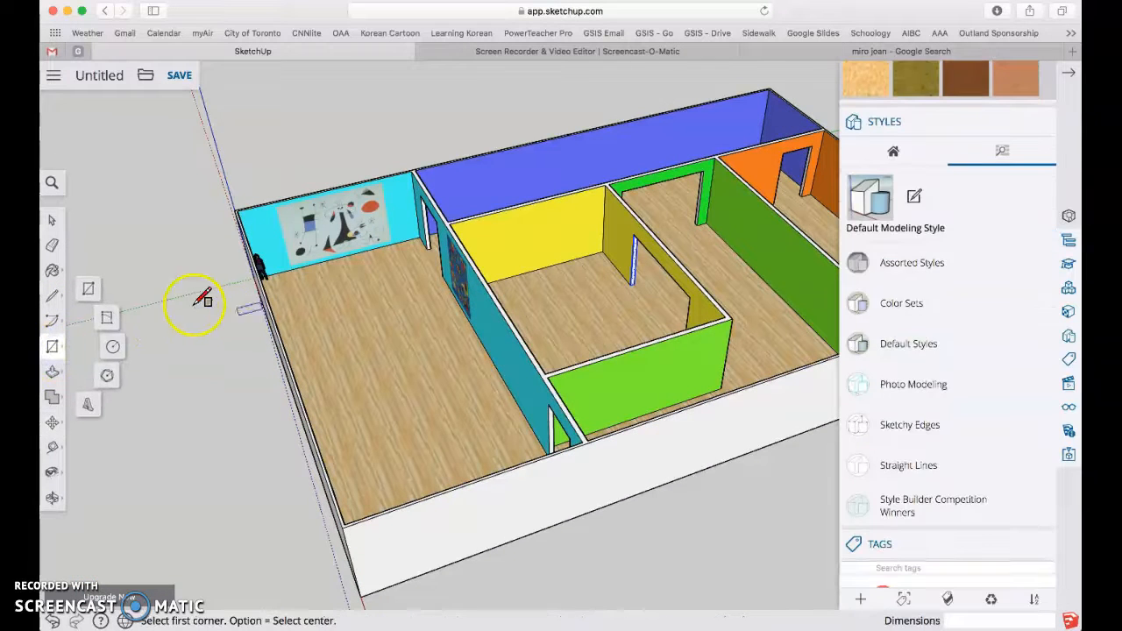
scroll(311, 320, up, 3)
click(307, 342)
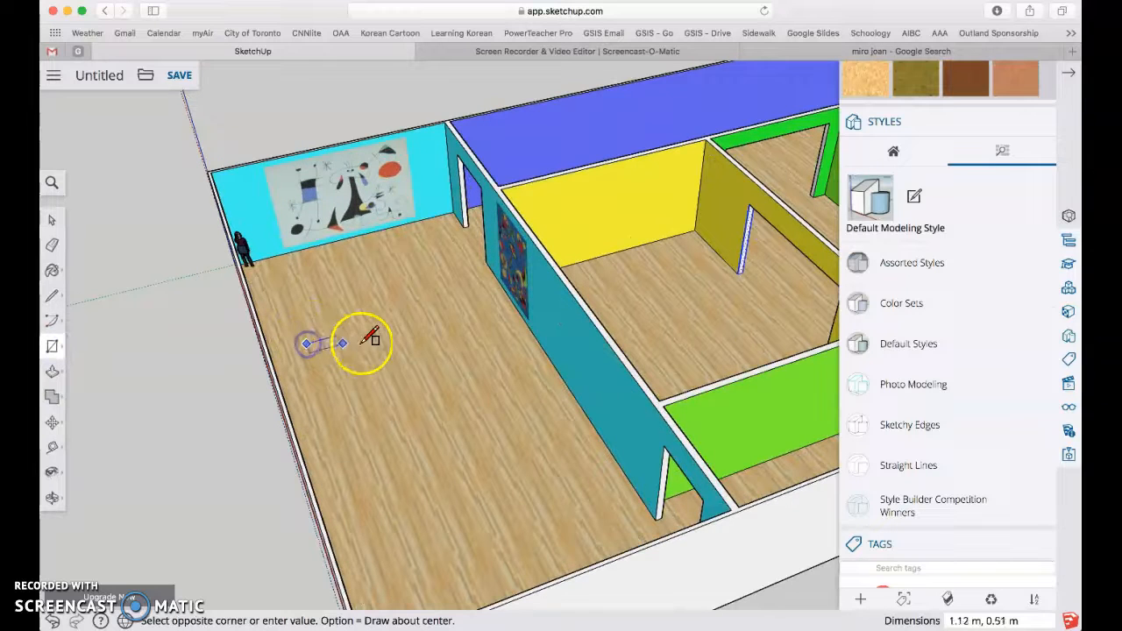
click(464, 311)
Step: Draw a second narrow floor rectangle running lengthwise through the front room, about 6.22 m by 0.55 m
scroll(464, 312, down, 3)
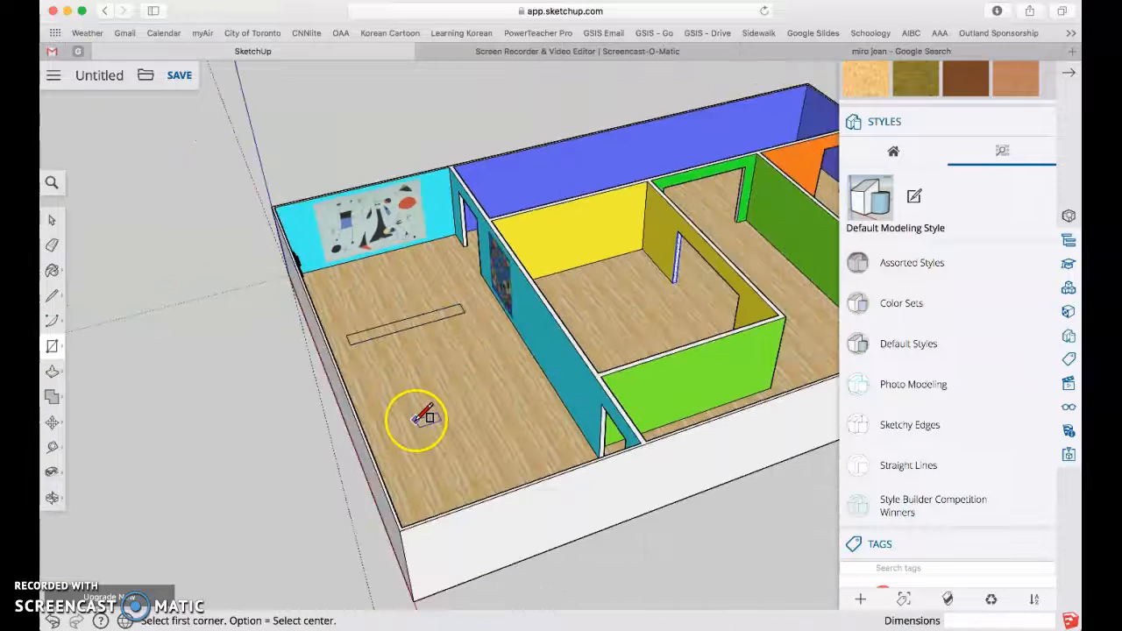
click(430, 370)
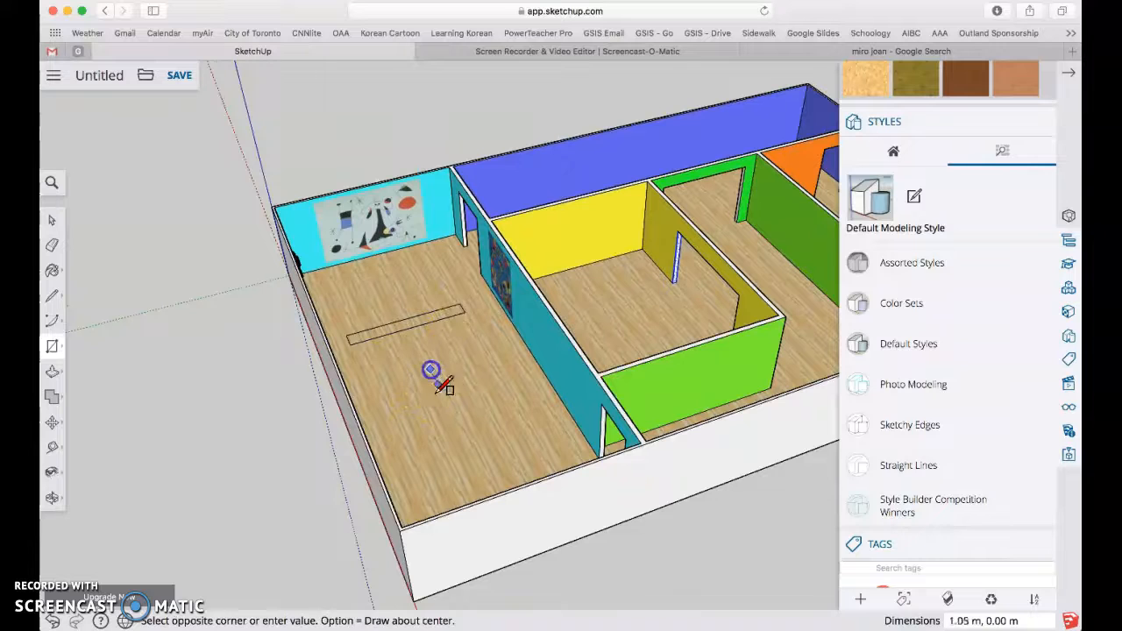
click(495, 463)
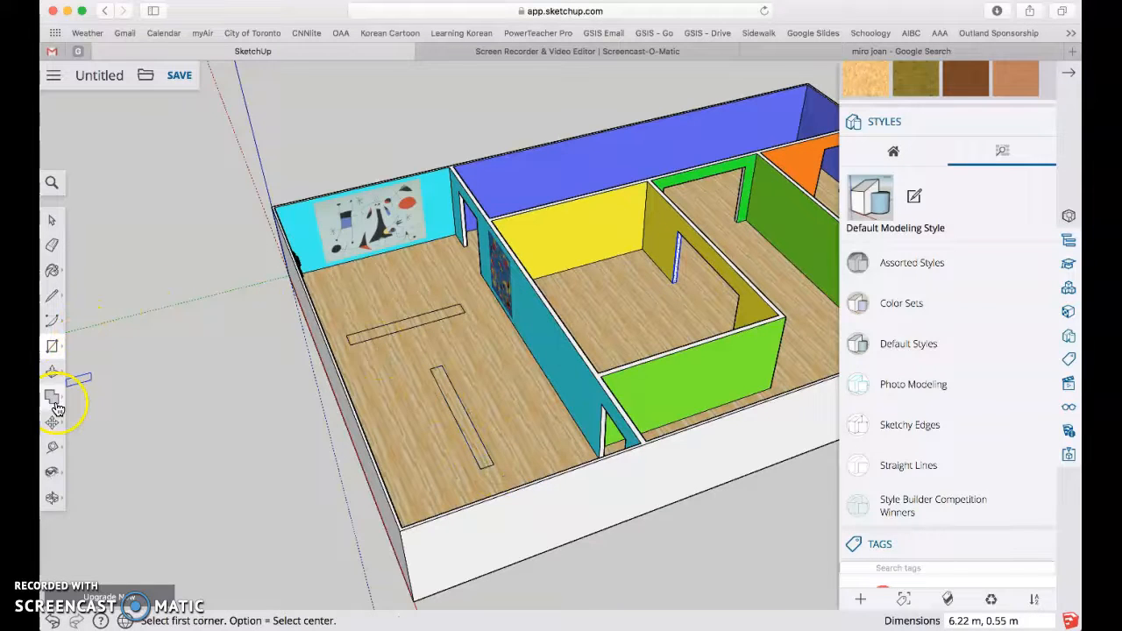
Step: Push/Pull both floor rectangles up into freestanding partitions at wall height, the lengthwise one about 4.02 m tall
click(53, 372)
scroll(421, 321, up, 5)
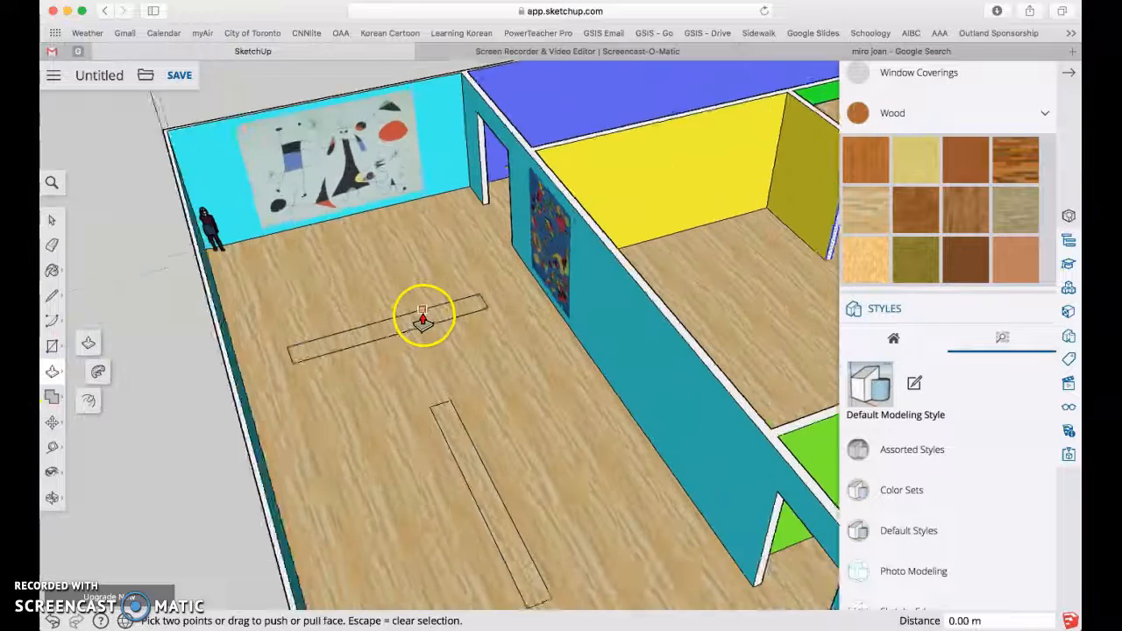
click(89, 342)
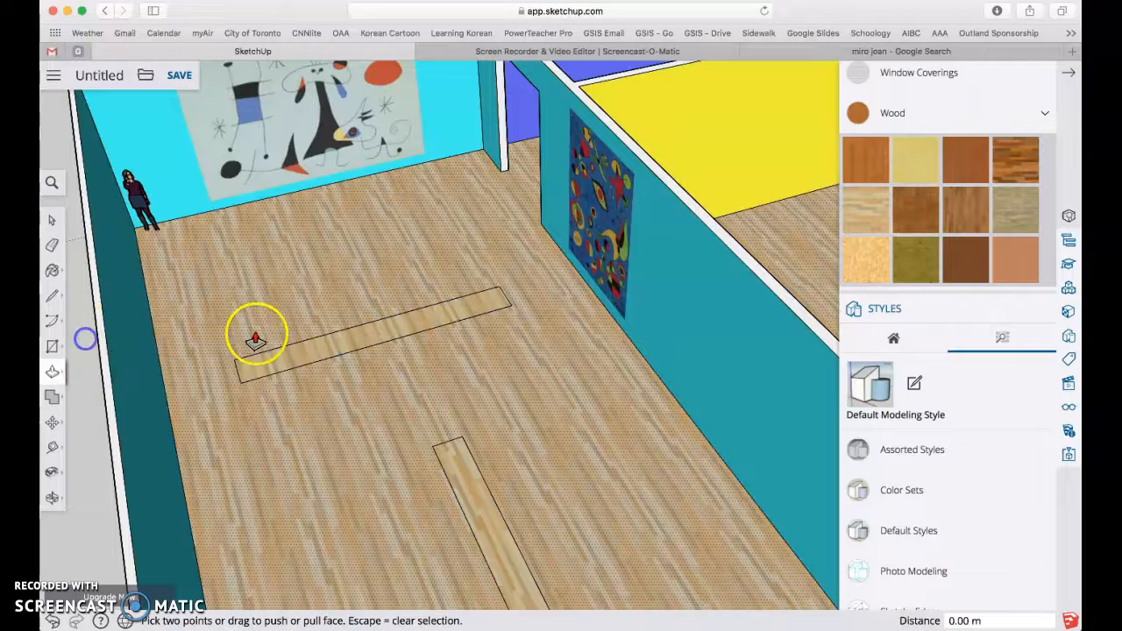
click(336, 349)
scroll(342, 315, down, 5)
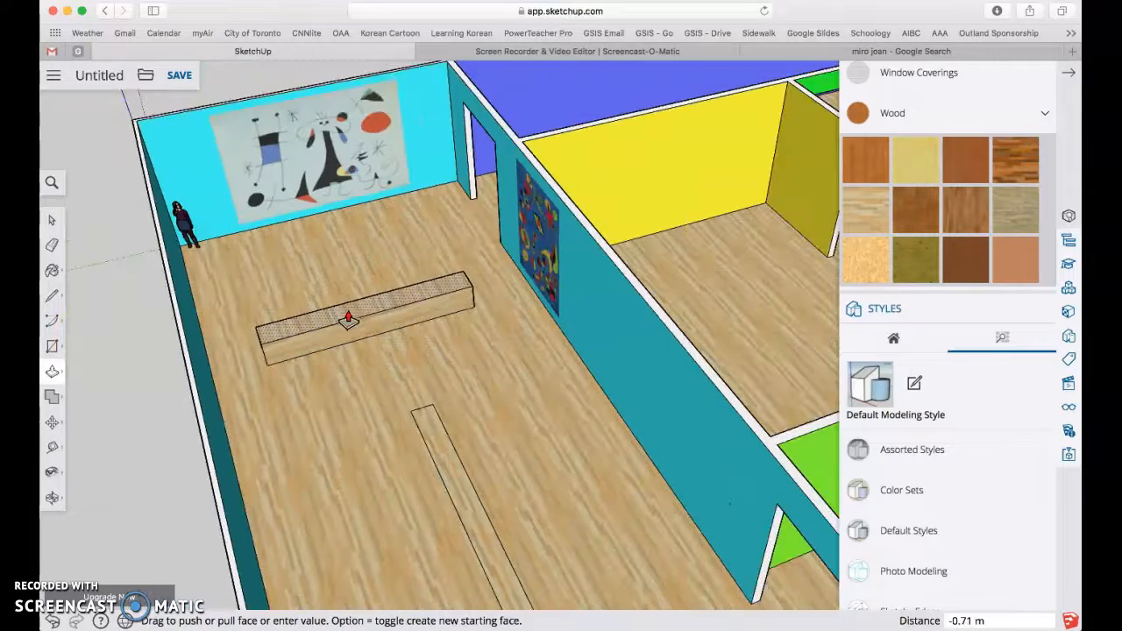
click(559, 308)
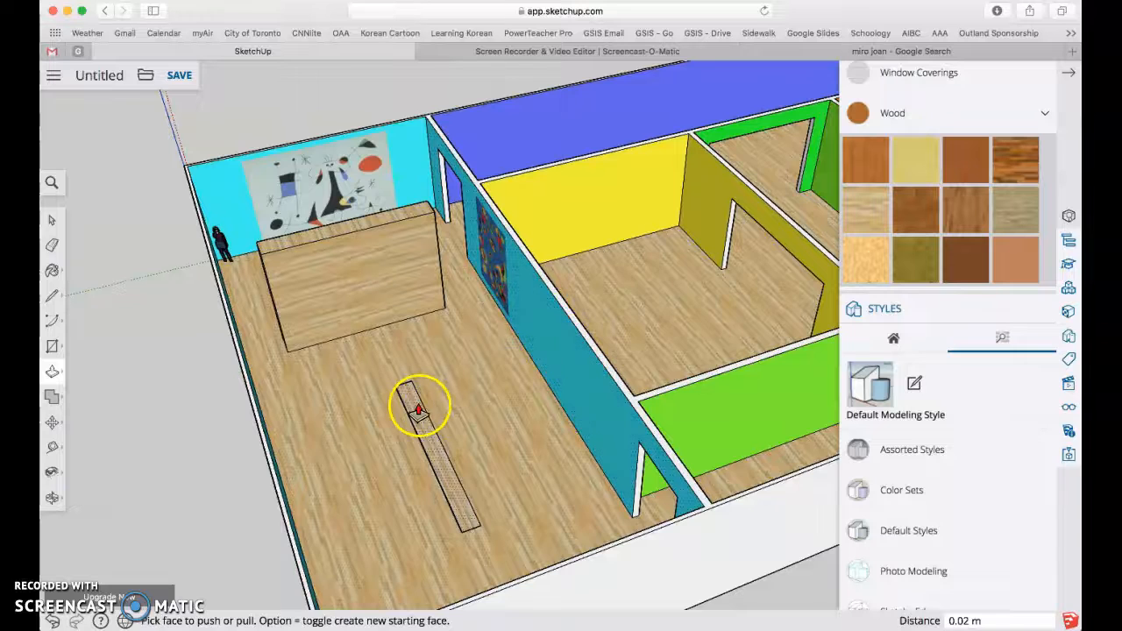
click(426, 397)
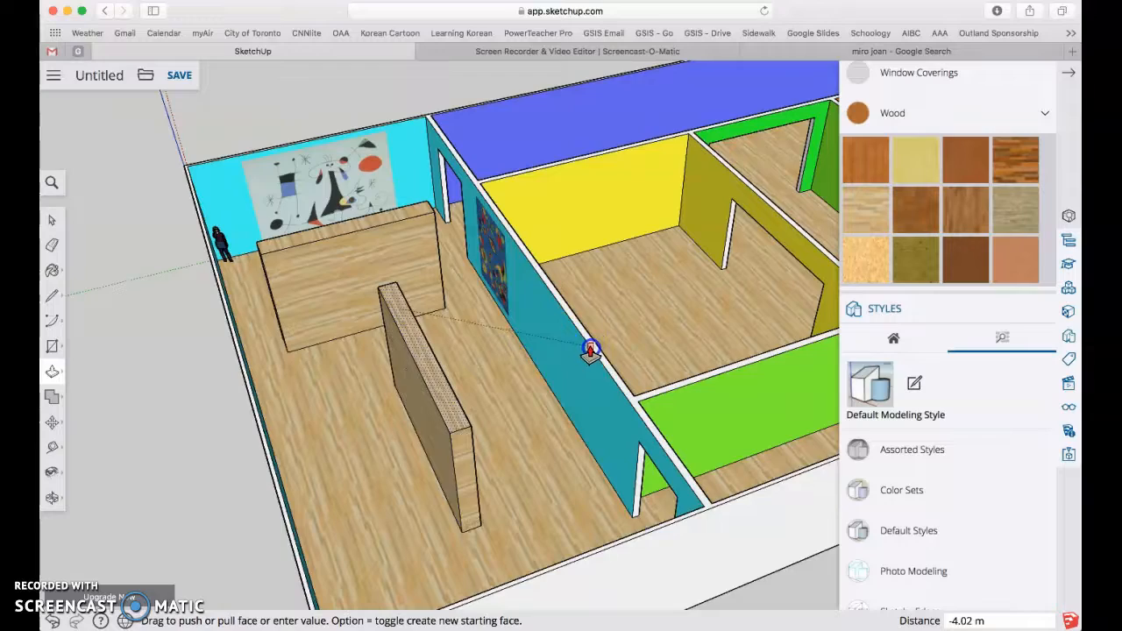
click(596, 355)
Step: Examine the front room's two freestanding partitions and the whole gallery from several sides
middle_drag(594, 356, 672, 346)
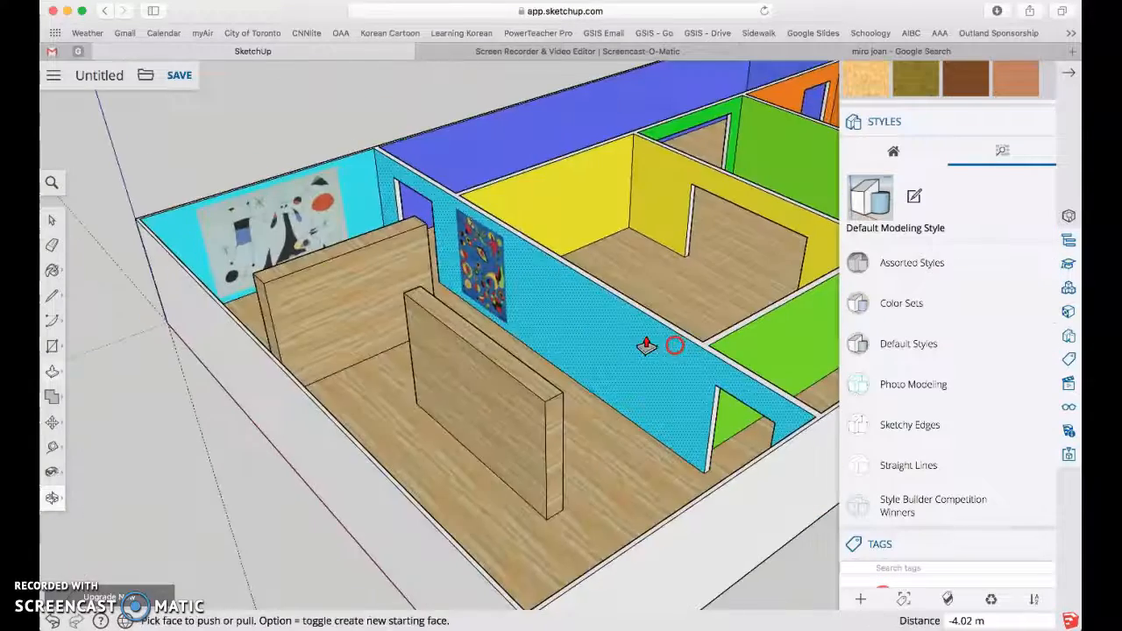
scroll(561, 318, down, 2)
scroll(560, 318, up, 4)
scroll(556, 318, down, 4)
middle_drag(471, 341, 681, 421)
middle_drag(689, 383, 168, 386)
middle_drag(430, 403, 378, 430)
middle_drag(406, 352, 483, 401)
scroll(489, 376, down, 3)
middle_drag(431, 293, 602, 286)
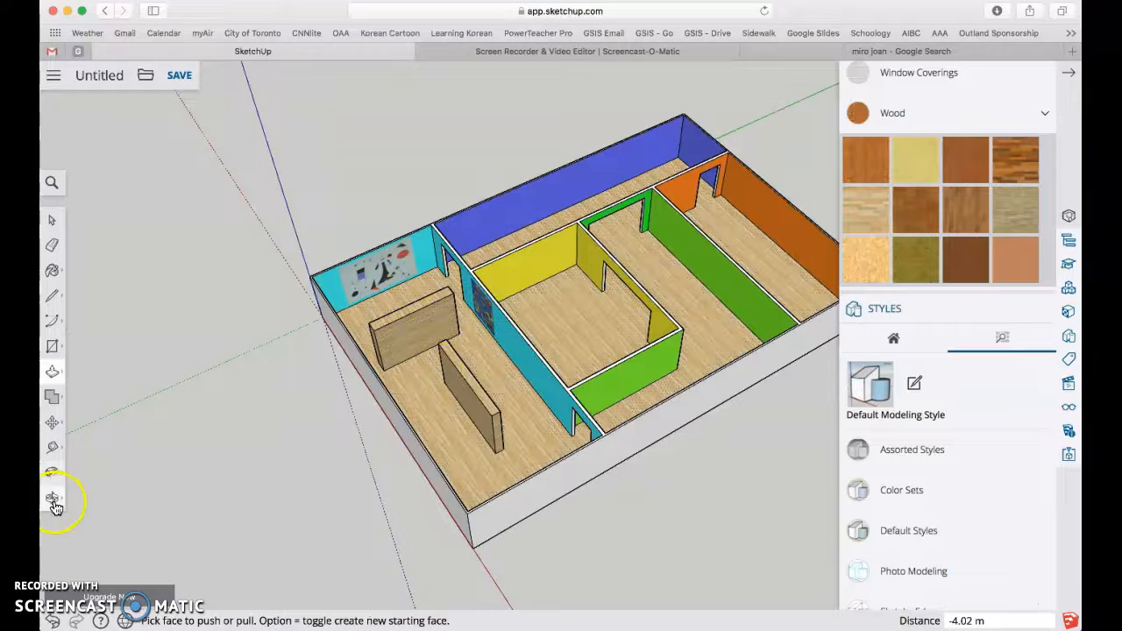
Step: Sample the turquoise wall material and paint it onto the crosswise partition's broad side facing away from the end-wall painting
click(53, 450)
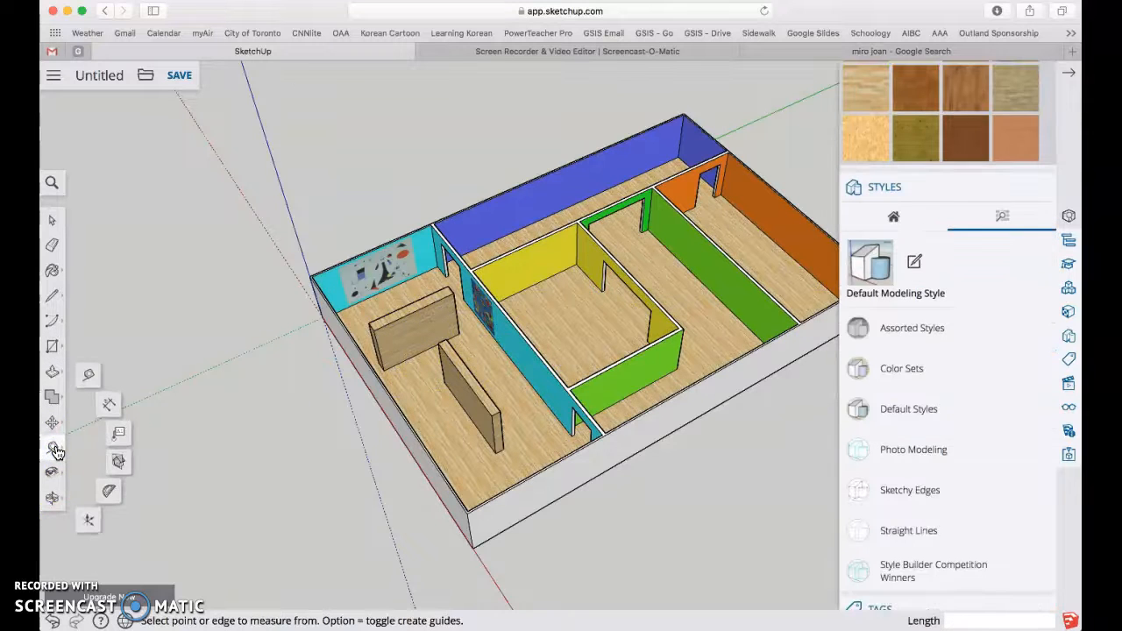
click(52, 424)
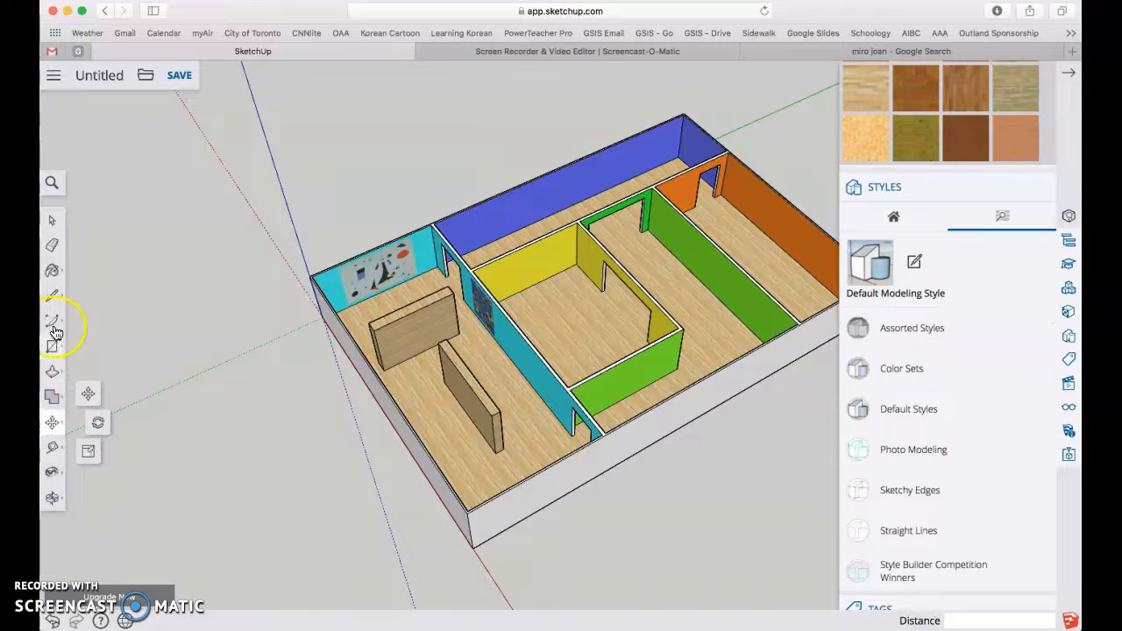
click(54, 274)
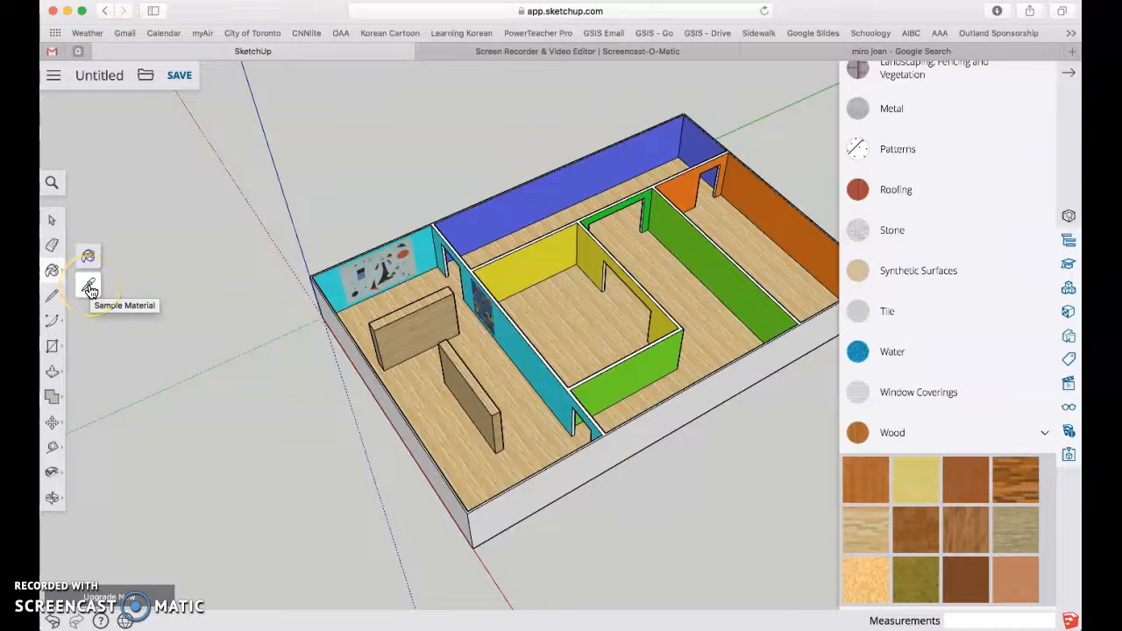
click(88, 290)
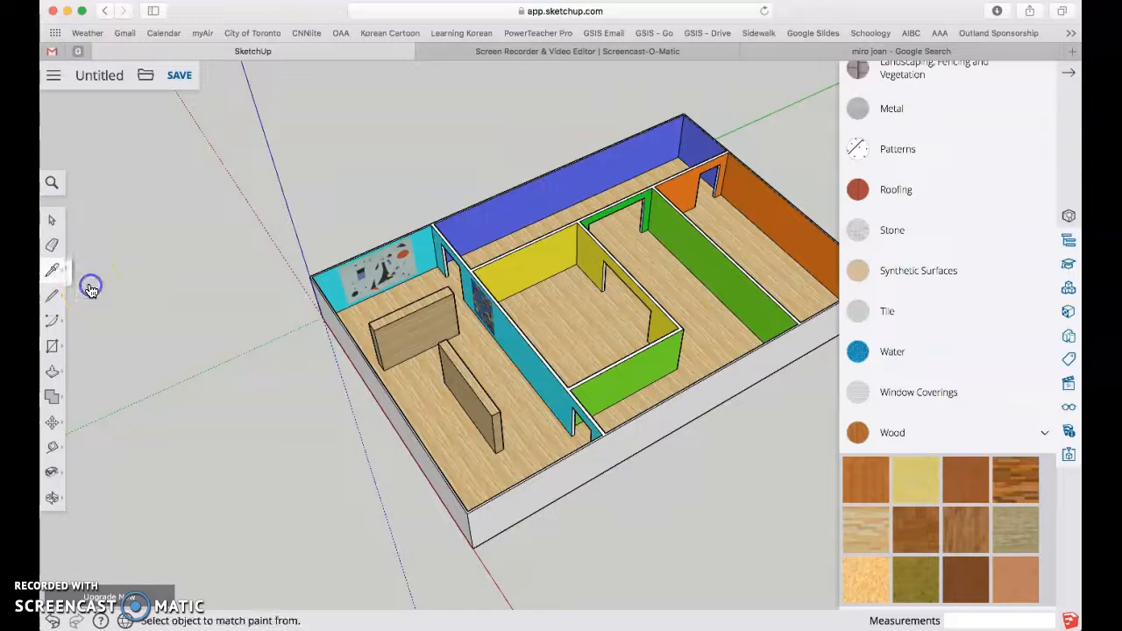
click(514, 341)
scroll(469, 348, up, 5)
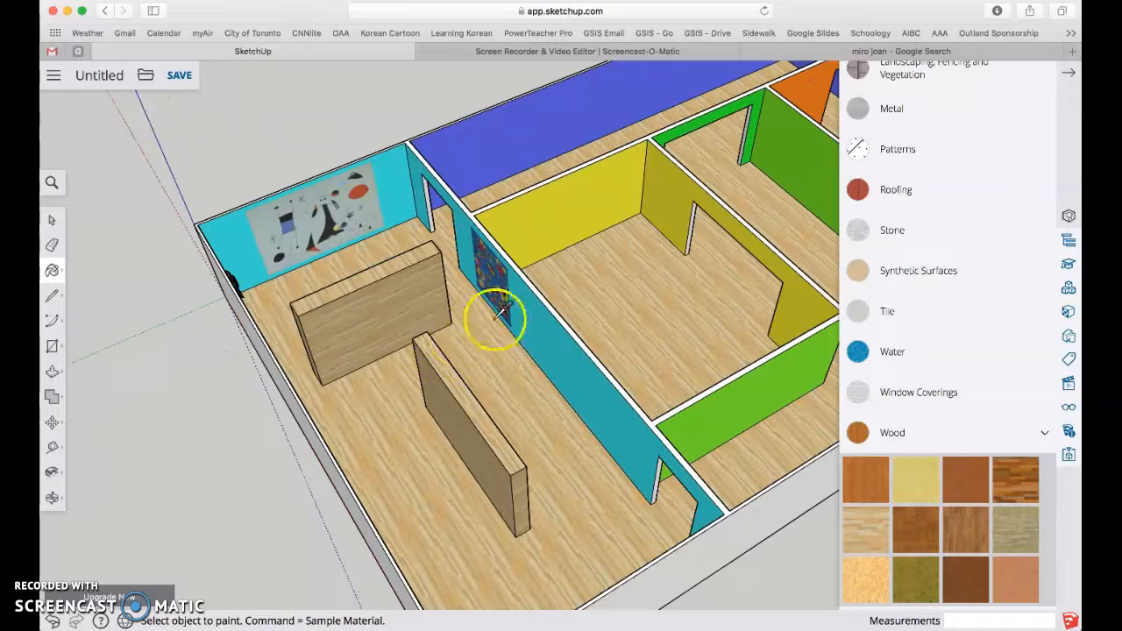
click(390, 302)
Step: Paint the crosswise partition's end and its broad side facing the end-wall painting with the sampled turquoise
mouse_move(371, 328)
middle_down()
mouse_move(626, 326)
mouse_move(655, 339)
middle_up()
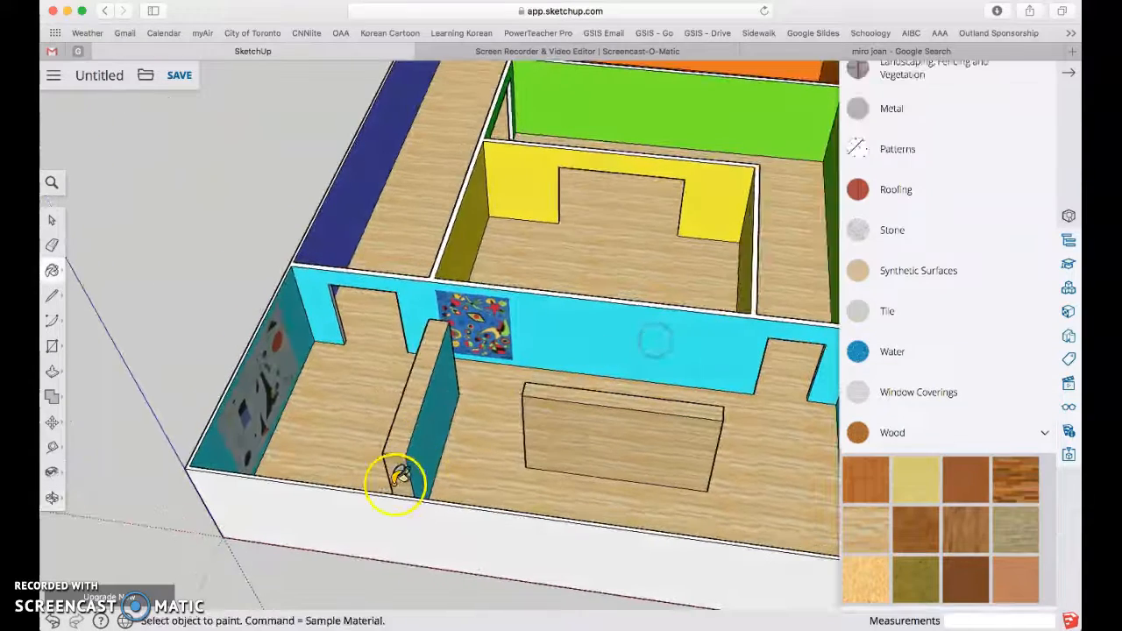
middle_drag(398, 465, 701, 452)
click(593, 441)
mouse_move(592, 441)
middle_down()
mouse_move(623, 435)
mouse_move(564, 374)
mouse_move(676, 350)
middle_up()
click(677, 349)
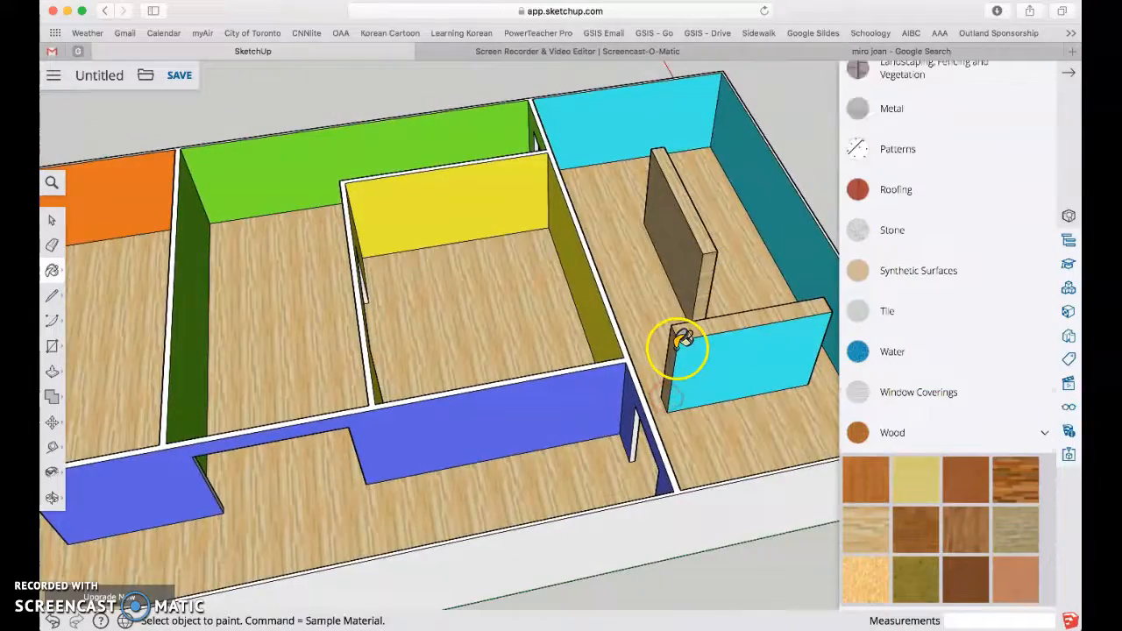
Step: Paint both broad sides and the narrow ends of the lengthwise partition with the same turquoise
click(681, 245)
middle_drag(702, 265, 350, 289)
middle_drag(583, 458, 179, 404)
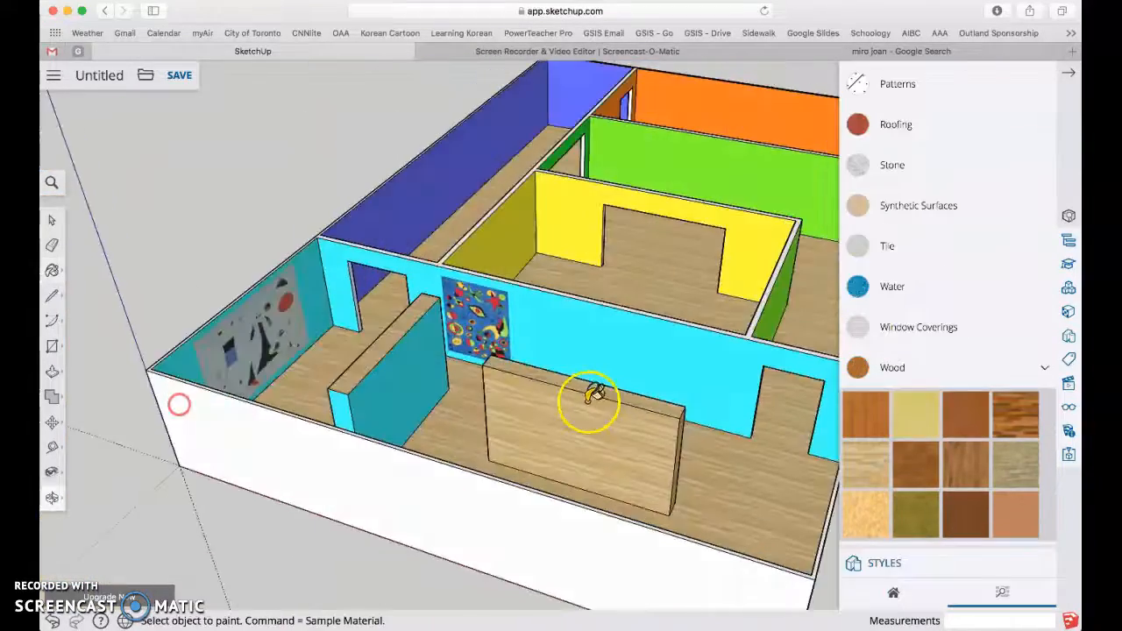
middle_drag(593, 397, 456, 424)
click(454, 424)
click(538, 469)
middle_drag(660, 447, 376, 459)
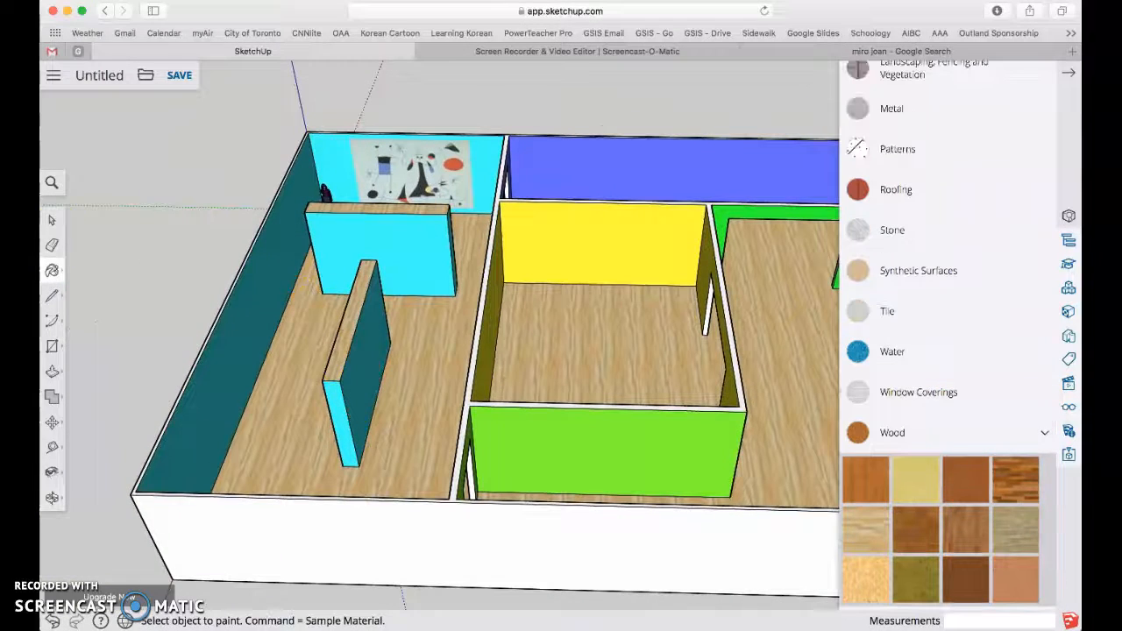
Step: Sample the uncolored material from a wall's top edge and paint it onto the top faces of both partitions
click(54, 275)
click(91, 295)
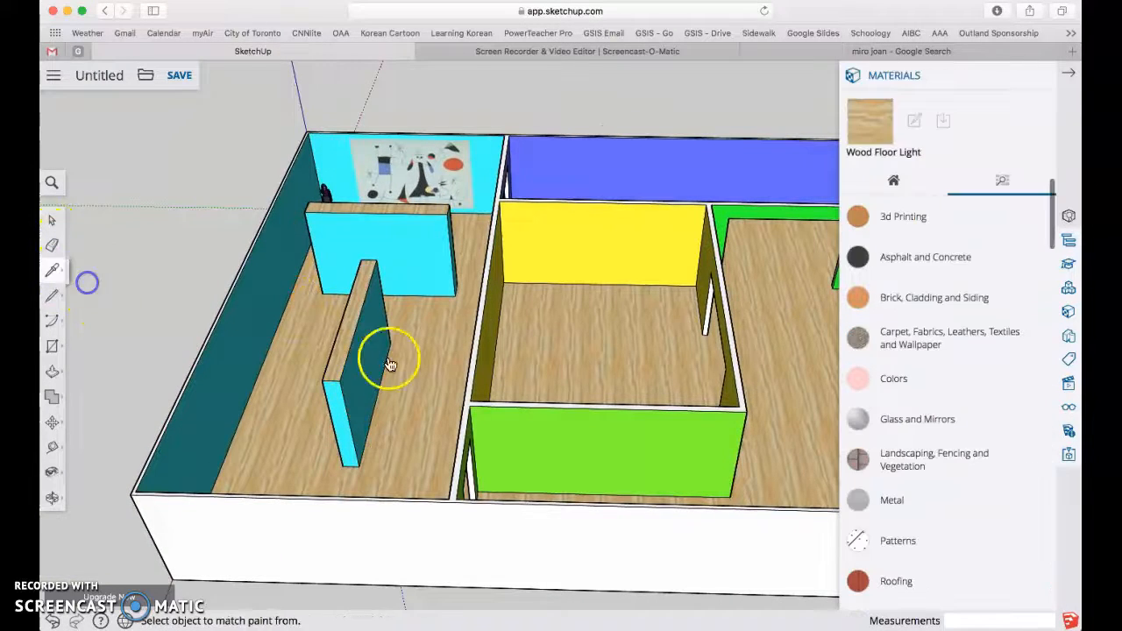
scroll(443, 480, up, 2)
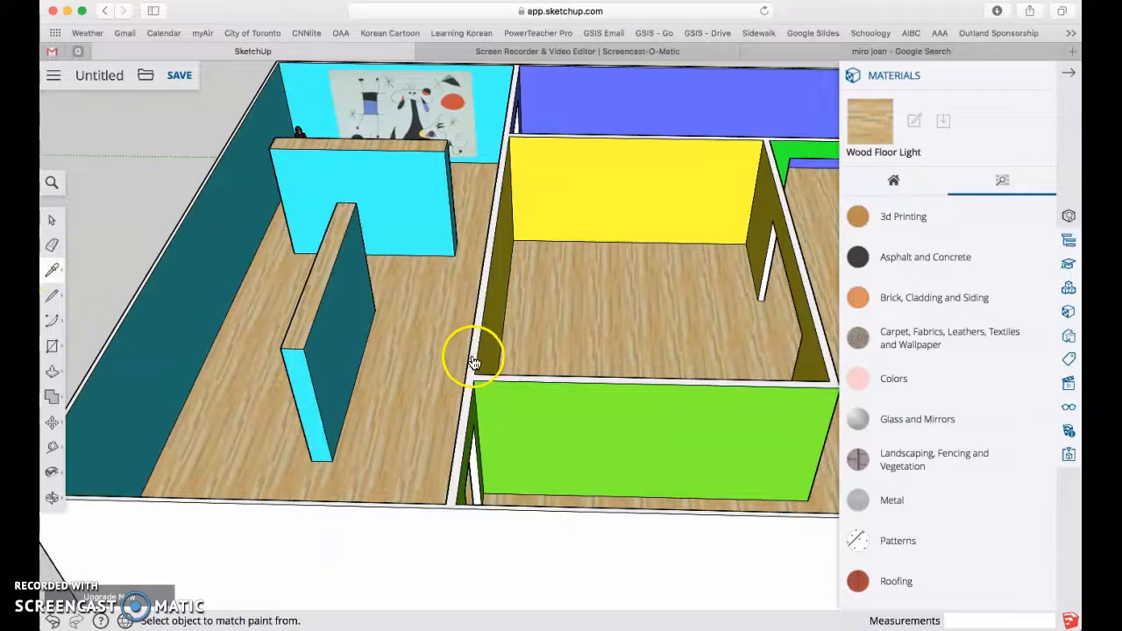
click(473, 380)
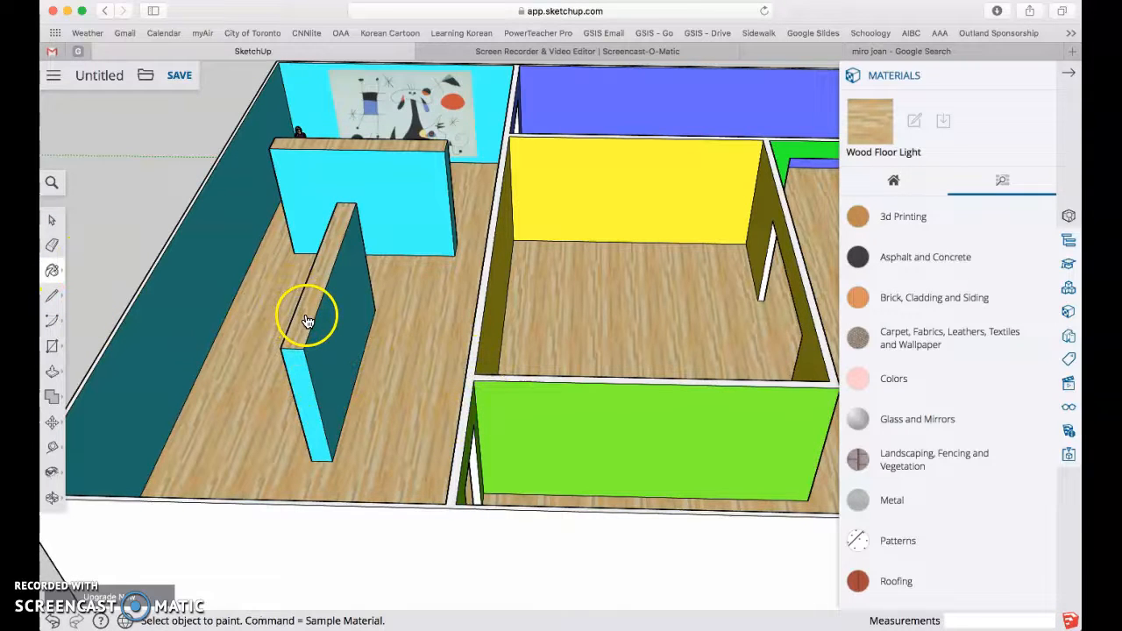
click(307, 321)
scroll(396, 223, up, 3)
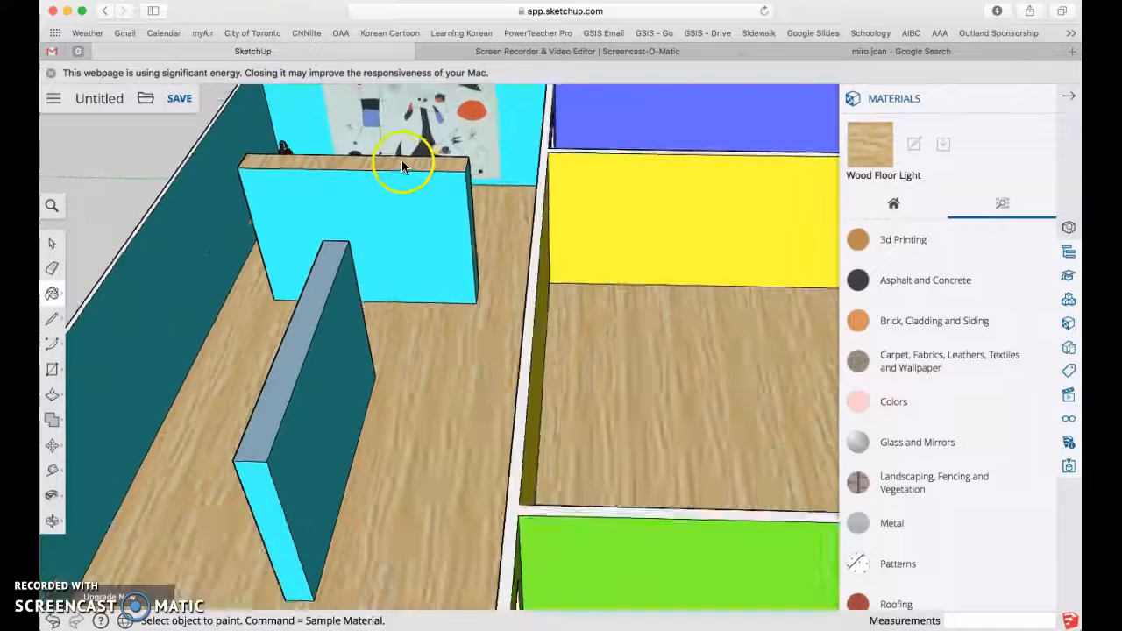
scroll(412, 195, down, 5)
mouse_move(415, 193)
middle_down()
mouse_move(362, 249)
mouse_move(590, 254)
mouse_move(561, 256)
middle_up()
scroll(389, 269, up, 5)
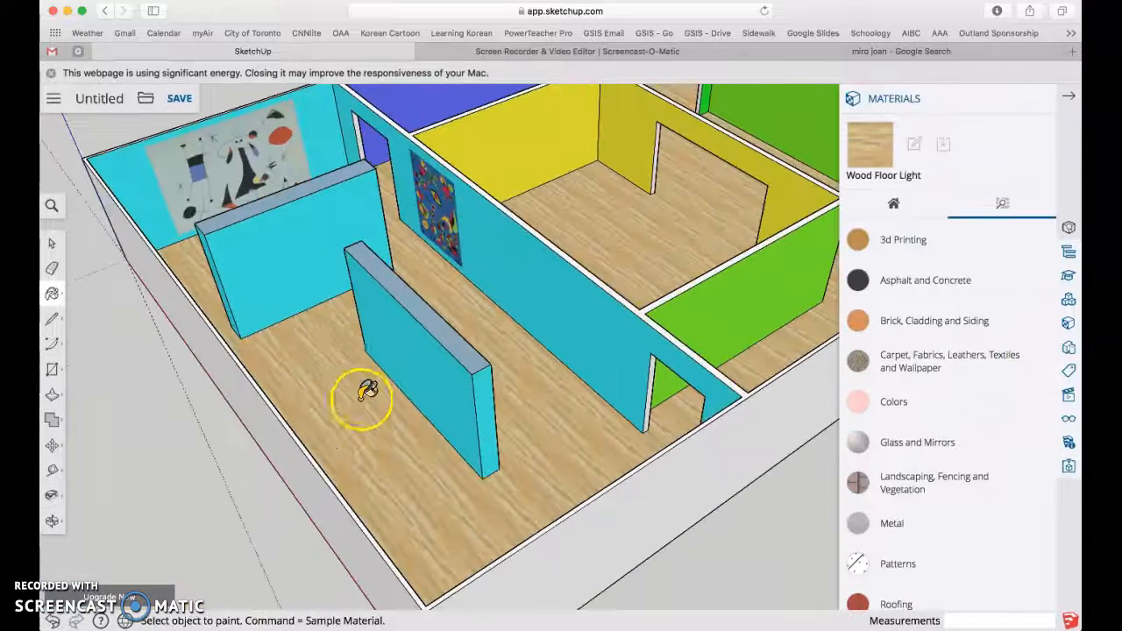
Step: Reverse the top faces of the lengthwise and crosswise partitions to match the white wall tops
click(50, 242)
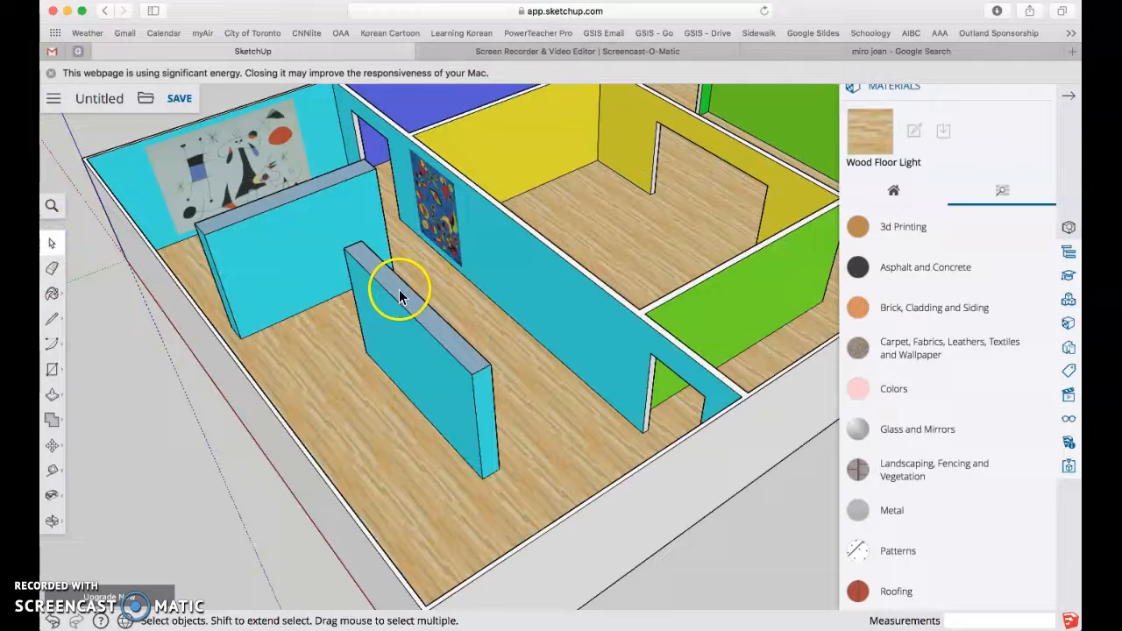
right_click(400, 294)
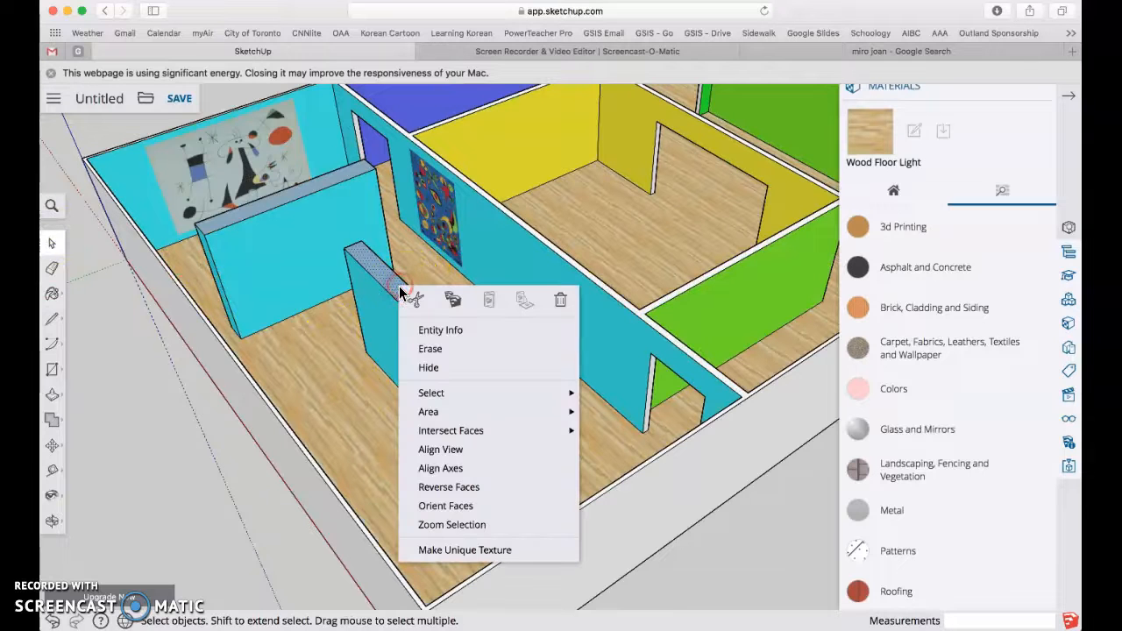
click(464, 485)
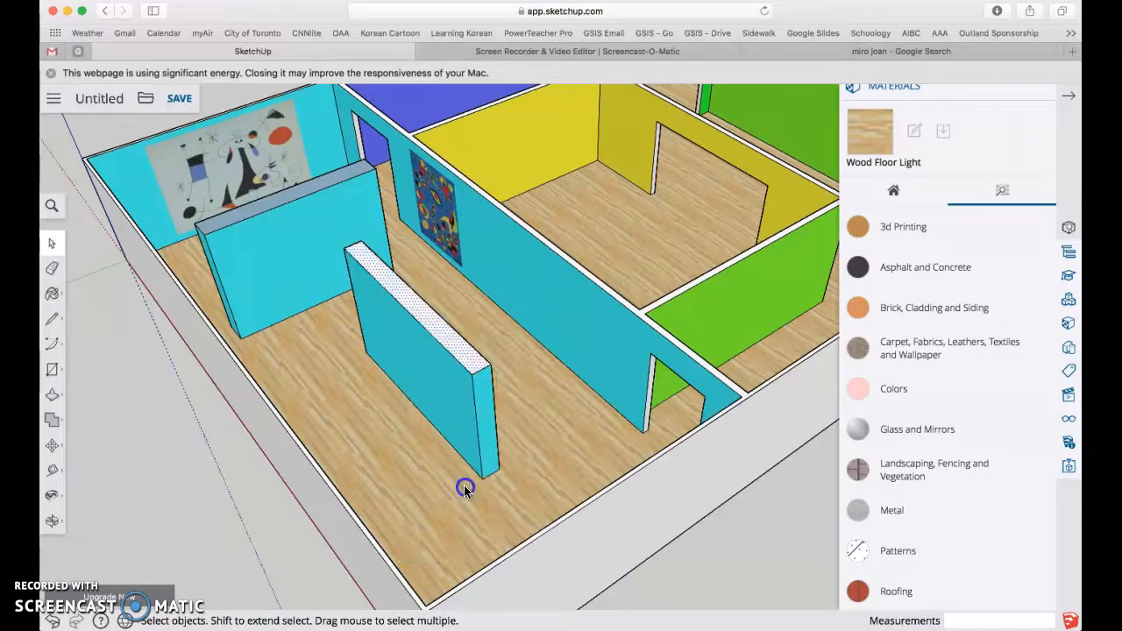
scroll(265, 203, up, 5)
click(256, 210)
right_click(258, 209)
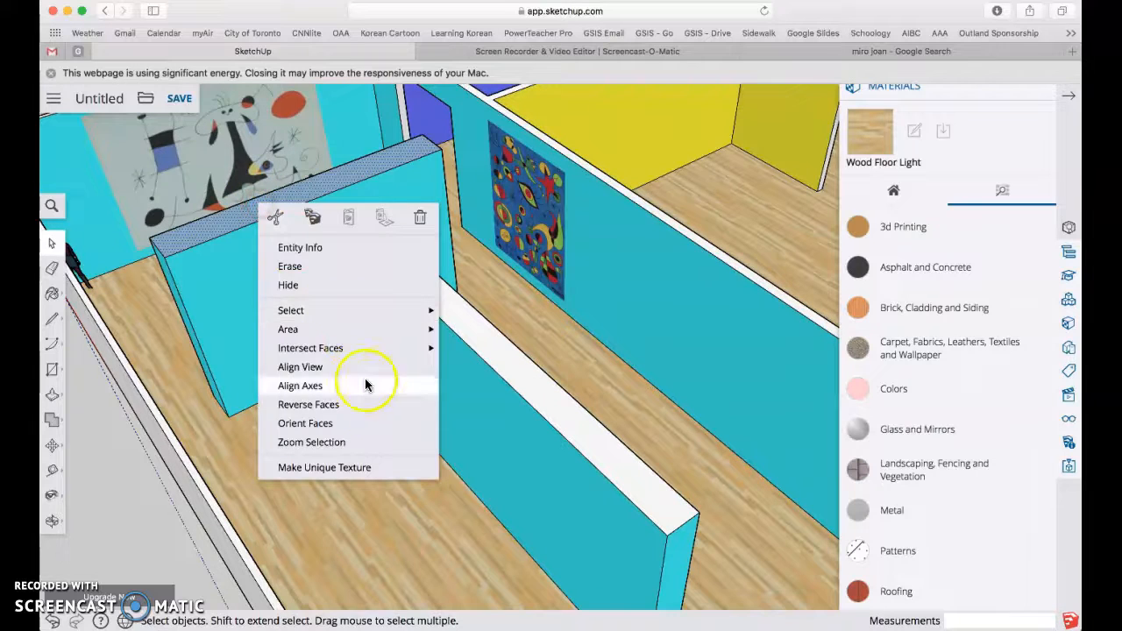
click(369, 405)
scroll(355, 388, down, 5)
scroll(476, 450, down, 3)
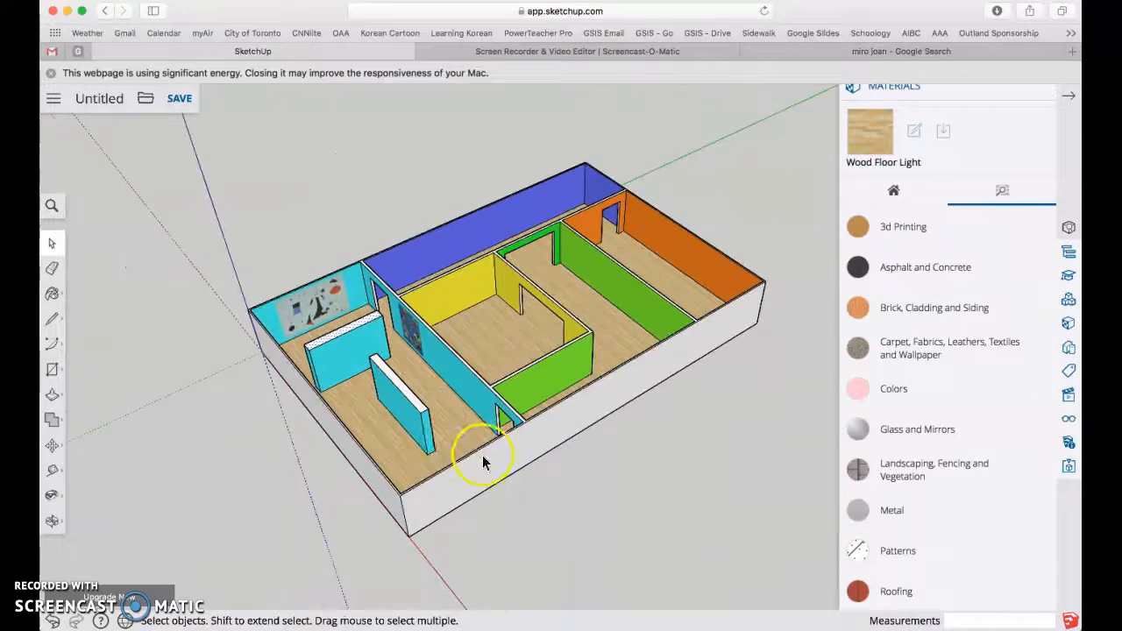
middle_drag(476, 450, 376, 451)
scroll(634, 439, down, 2)
click(561, 469)
scroll(412, 377, down, 2)
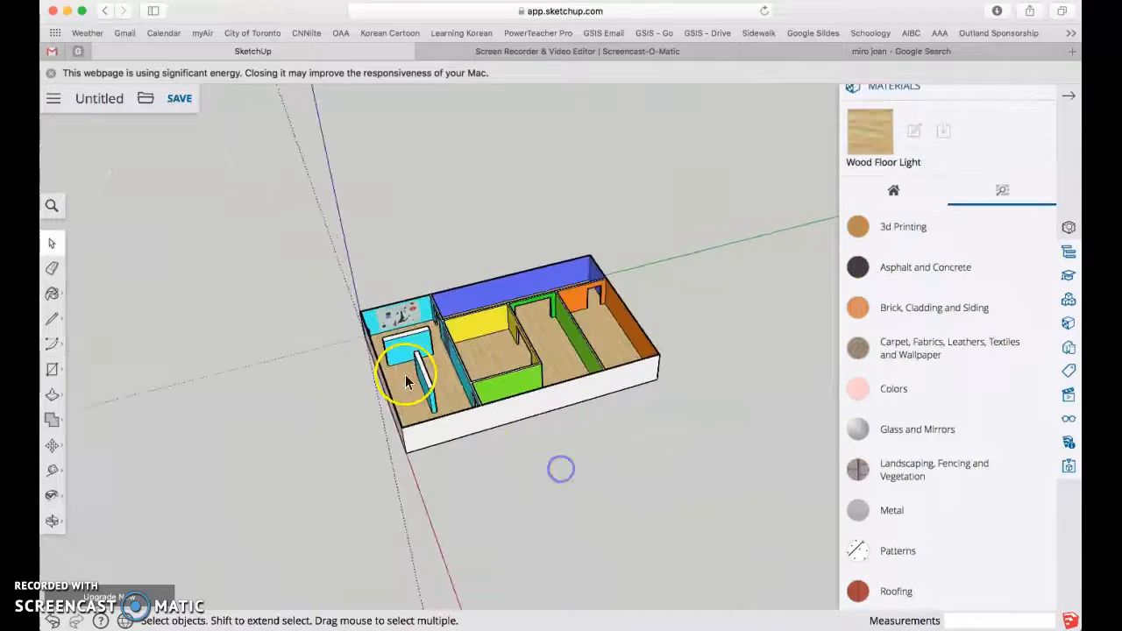
scroll(429, 374, up, 6)
middle_drag(420, 365, 447, 498)
mouse_move(371, 333)
middle_down()
mouse_move(370, 363)
mouse_move(501, 243)
mouse_move(366, 344)
middle_up()
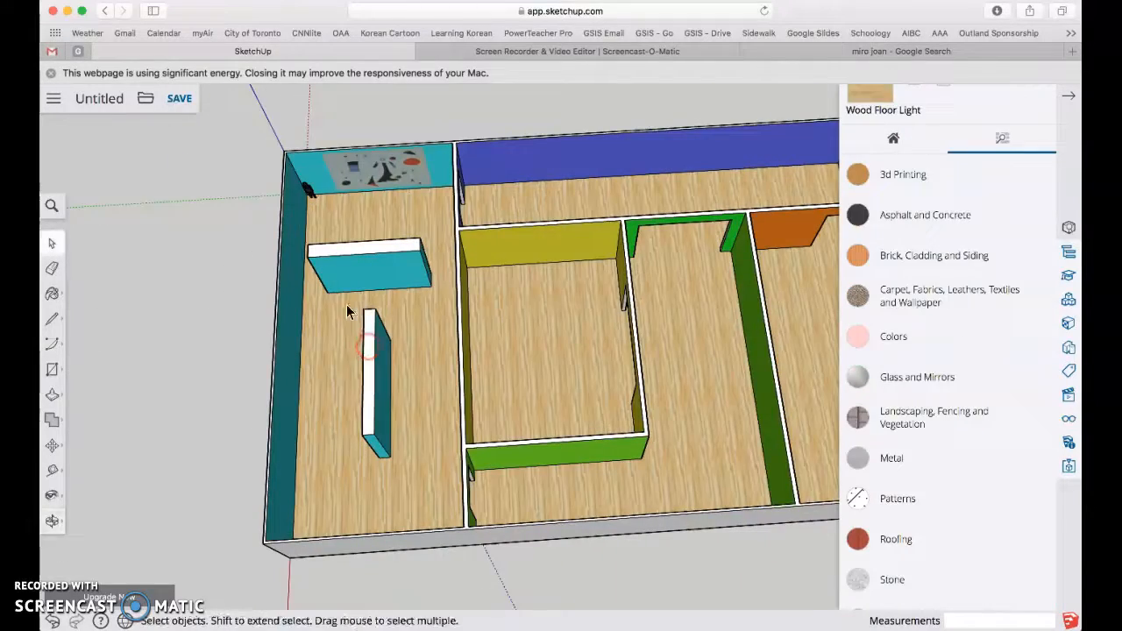
drag(345, 298, 424, 496)
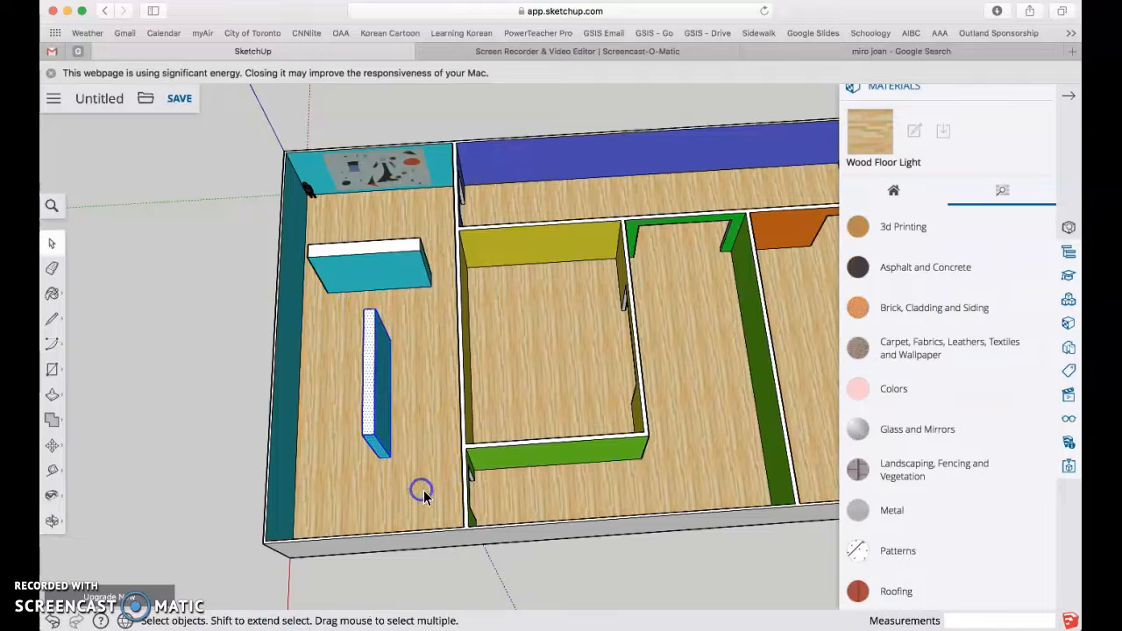
click(52, 398)
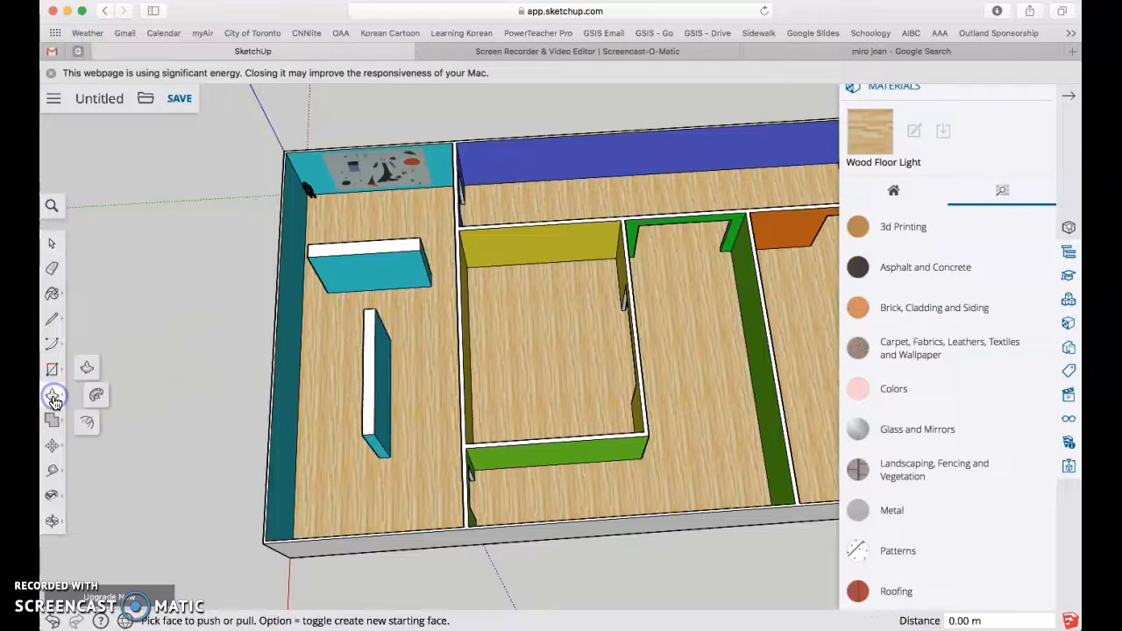
click(53, 448)
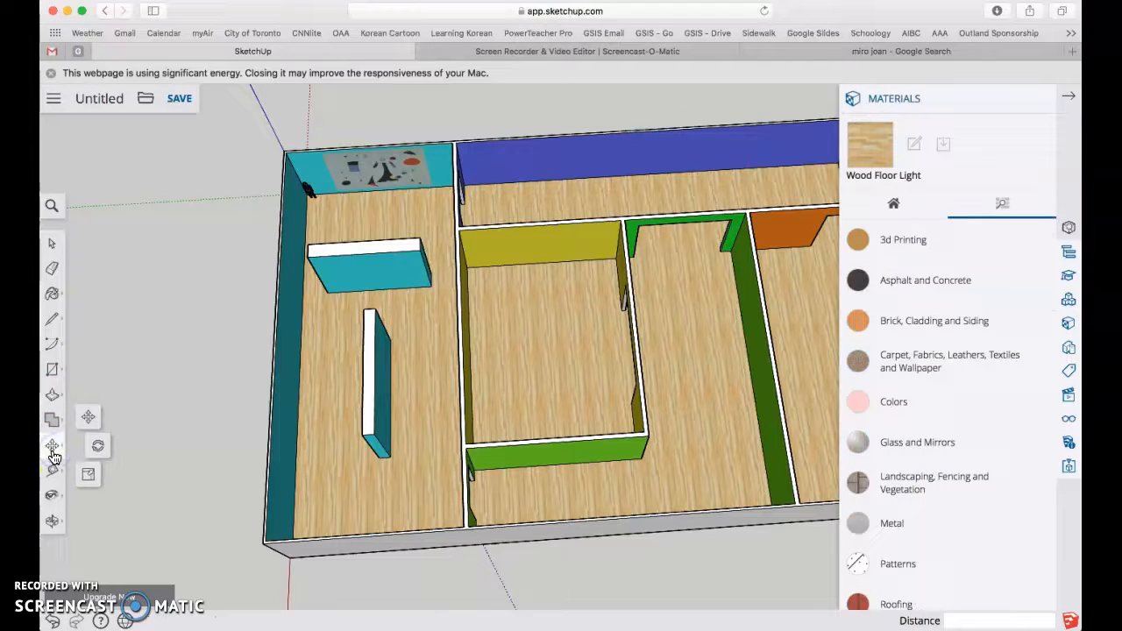
click(89, 479)
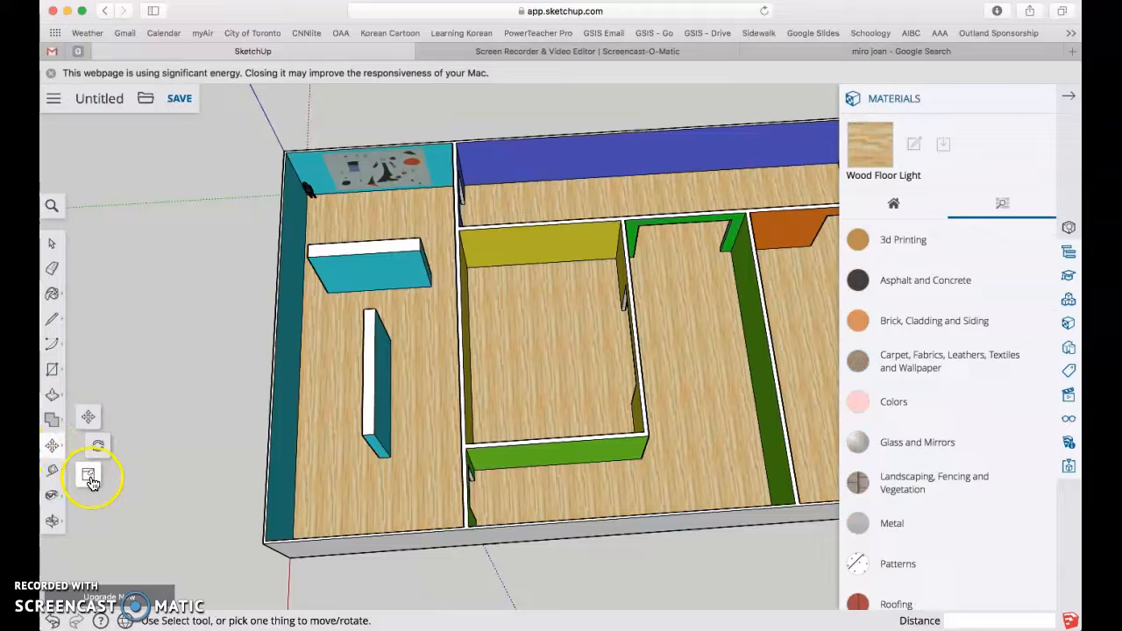
click(91, 478)
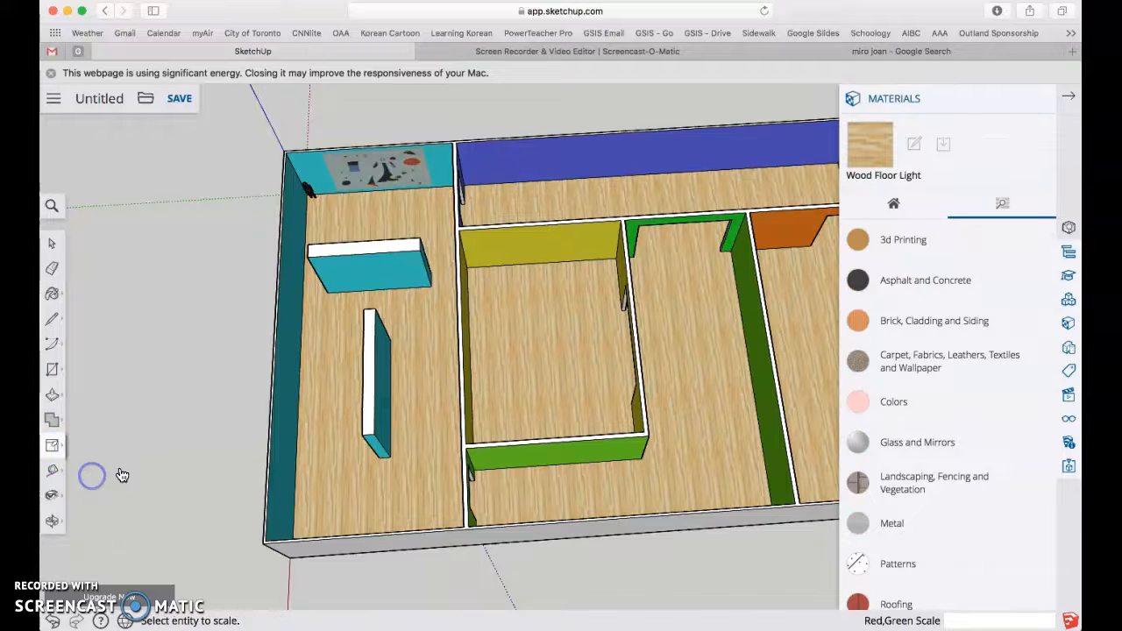
middle_drag(381, 399, 170, 431)
Step: Select the whole lengthwise partition and scale its thickness along the green axis to 0.2 m
click(49, 243)
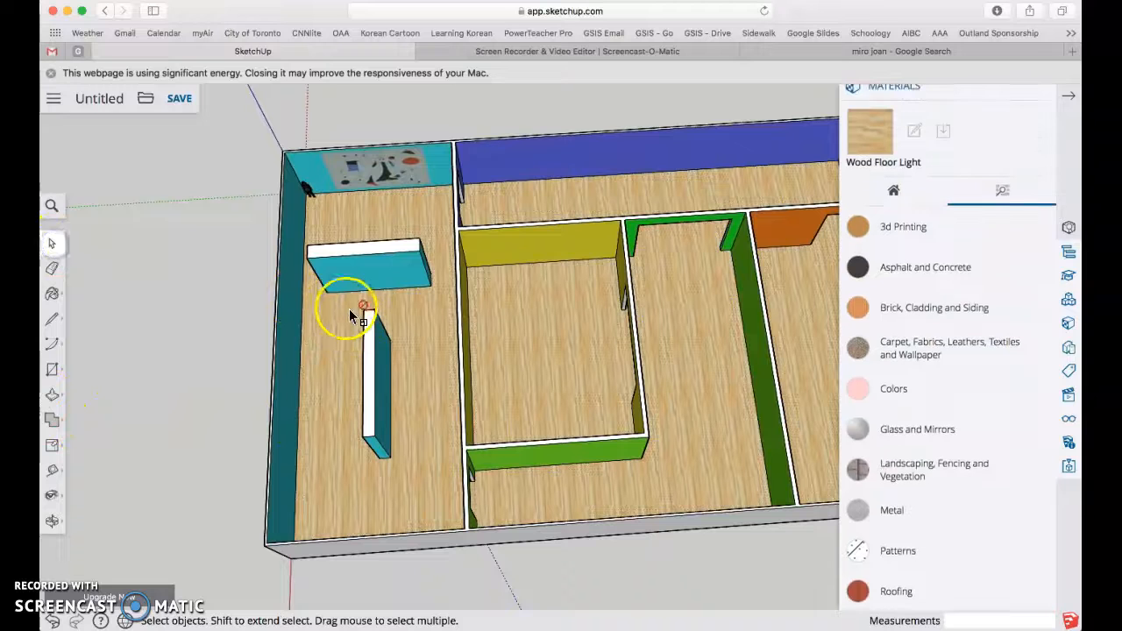
drag(349, 298, 420, 497)
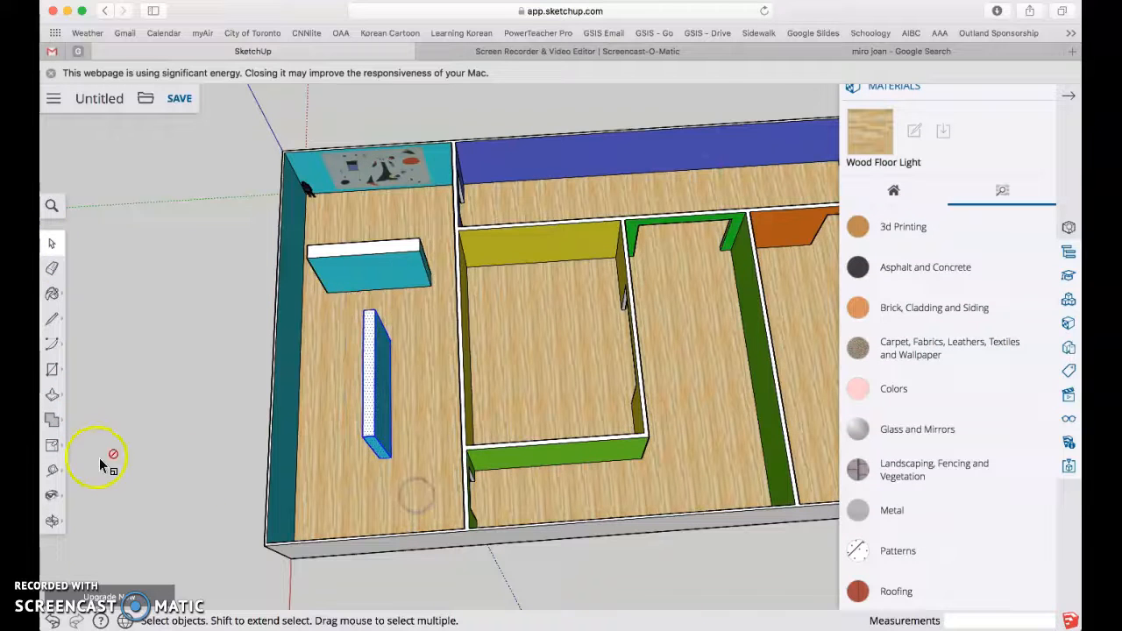
click(52, 446)
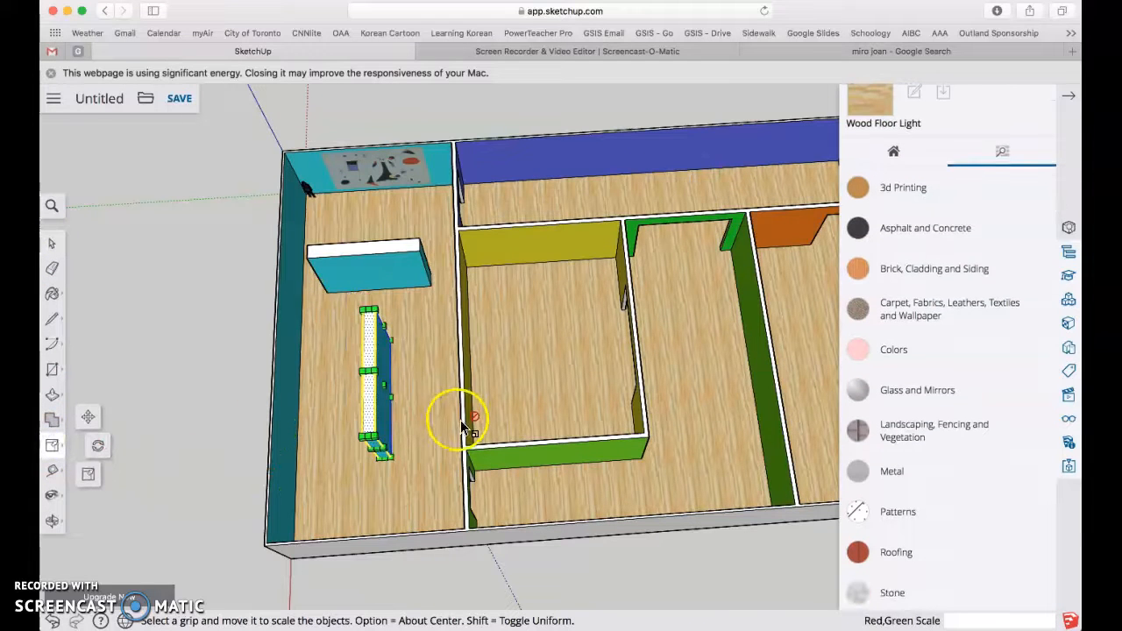
middle_drag(437, 439, 408, 379)
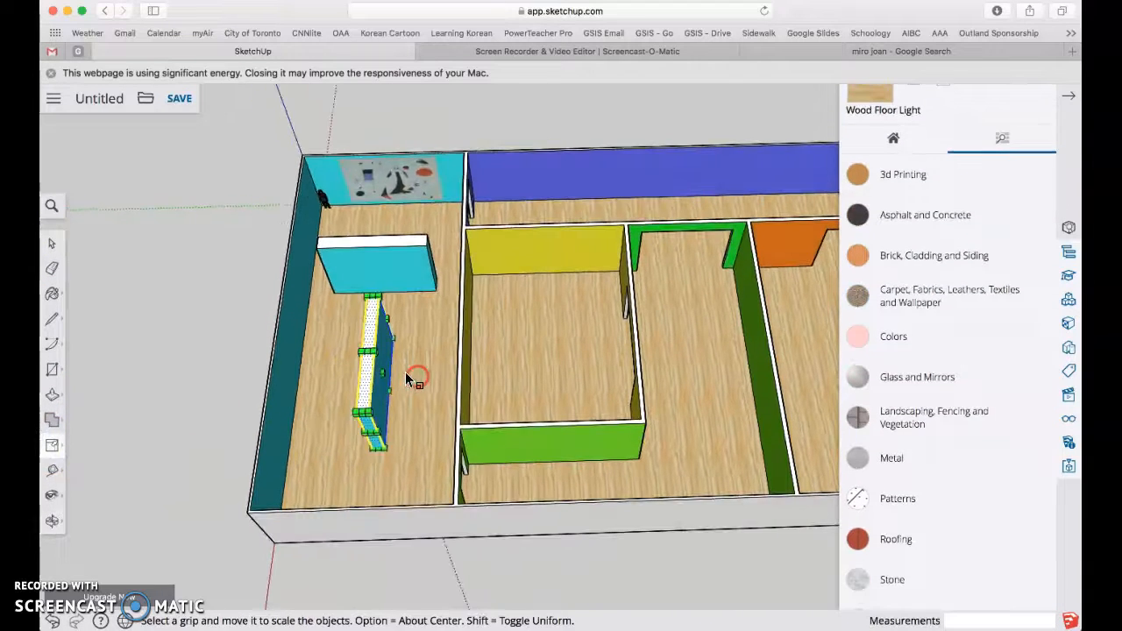
scroll(392, 377, down, 3)
scroll(392, 379, up, 5)
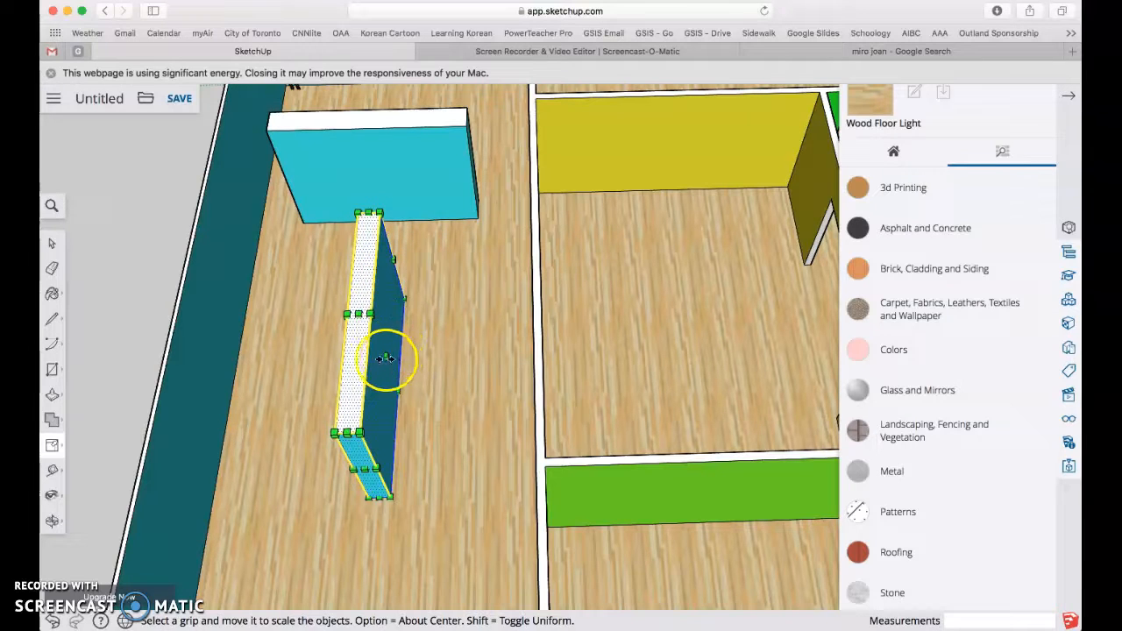
drag(387, 355, 468, 353)
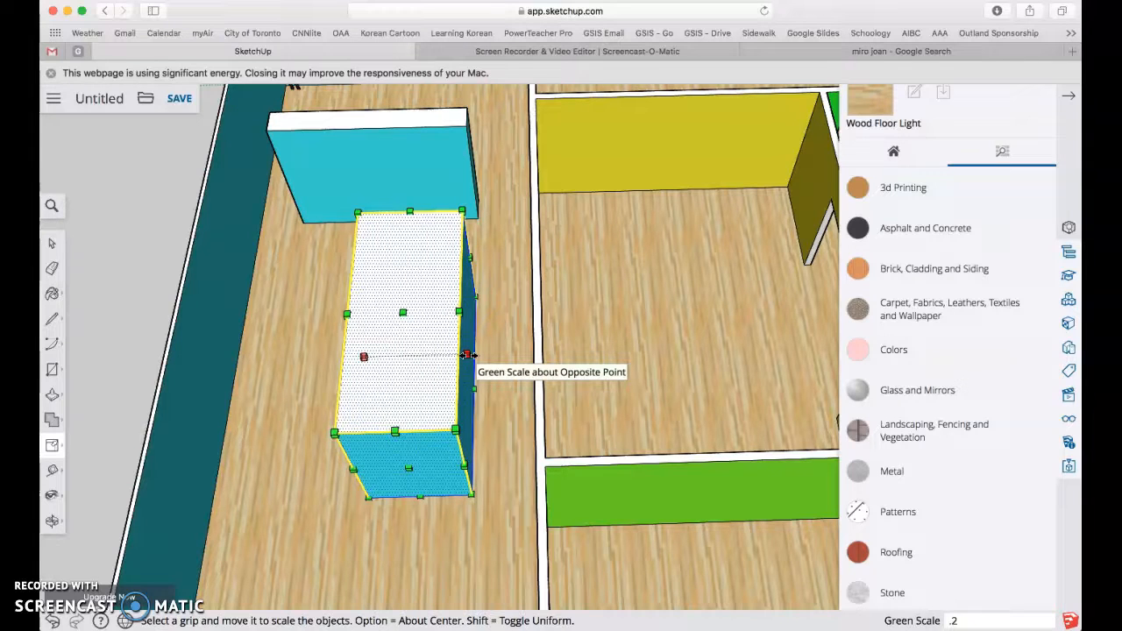
key(Return)
Step: Select the whole crosswise partition and scale its thickness along the red axis to 0.2 m
middle_drag(328, 326, 696, 283)
scroll(589, 289, down, 3)
middle_drag(449, 341, 657, 412)
click(51, 243)
middle_drag(577, 486, 421, 375)
drag(398, 351, 469, 514)
click(54, 446)
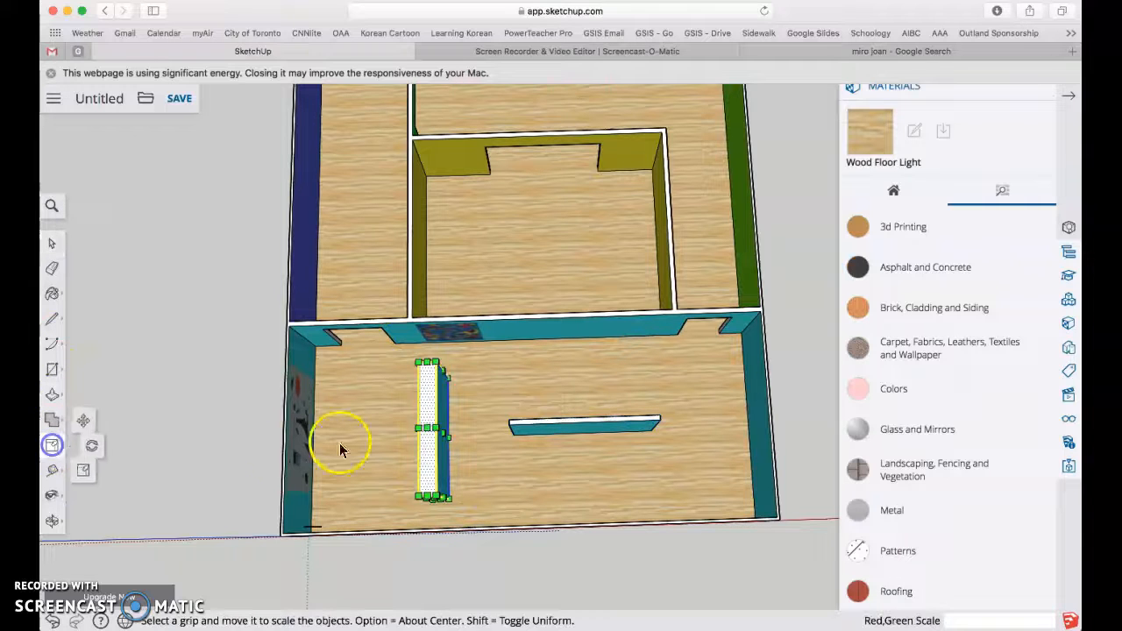
drag(447, 432, 458, 432)
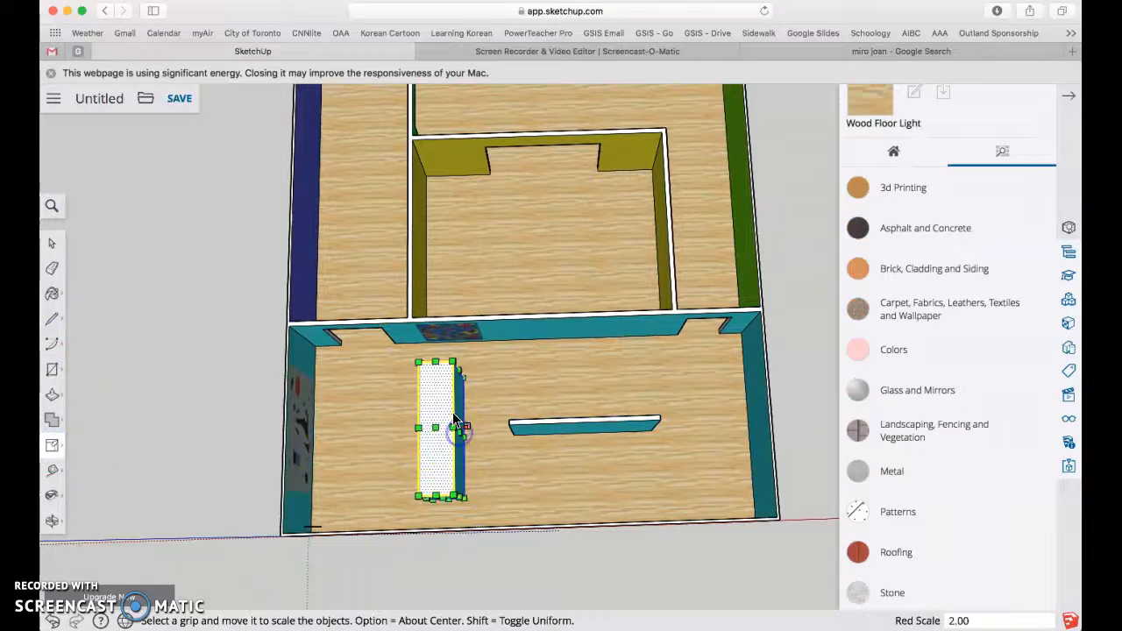
key(Return)
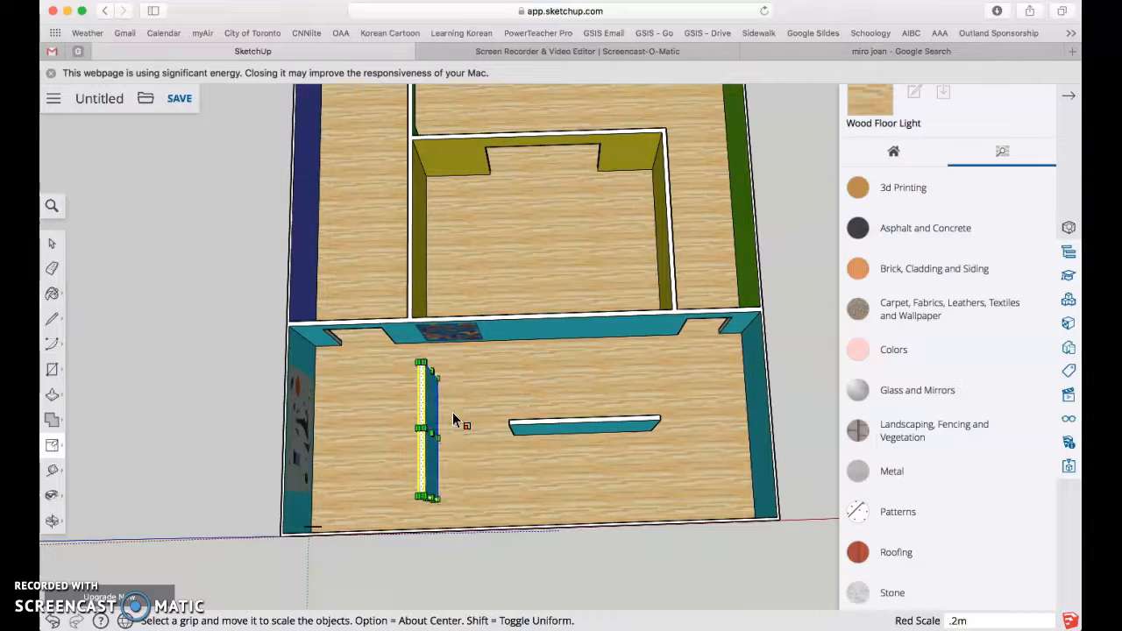
Step: Examine the thinned front-room partitions and the whole gallery from several sides, clearing the selection
click(51, 246)
middle_drag(636, 376, 408, 243)
scroll(318, 265, down, 4)
middle_drag(325, 313, 491, 326)
scroll(412, 229, down, 3)
scroll(376, 252, up, 3)
scroll(548, 377, up, 3)
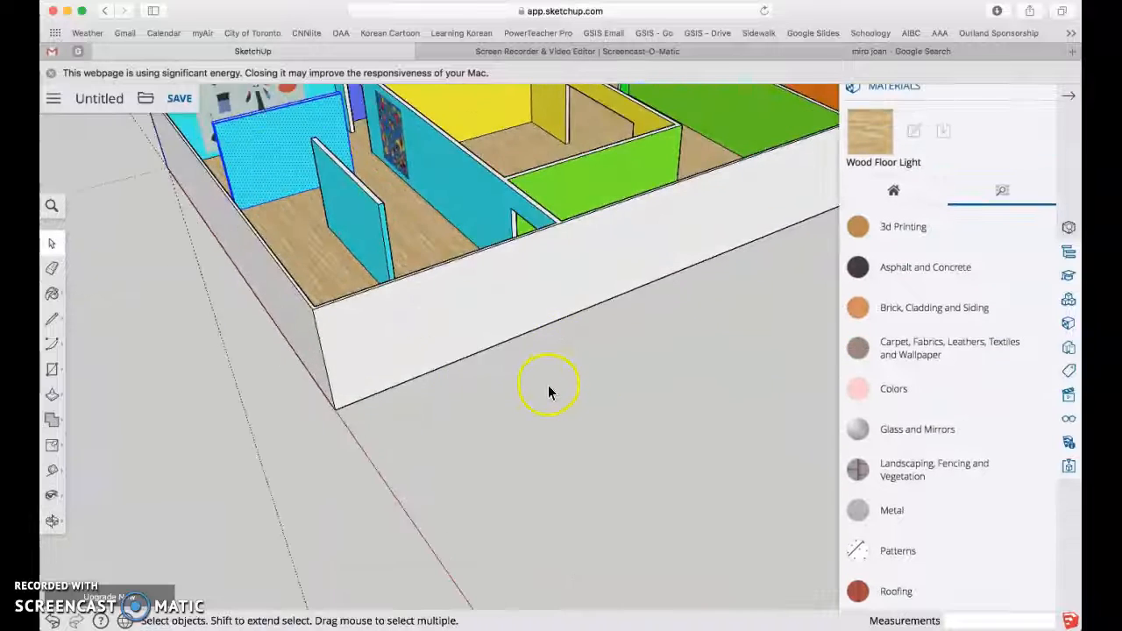
scroll(548, 385, down, 5)
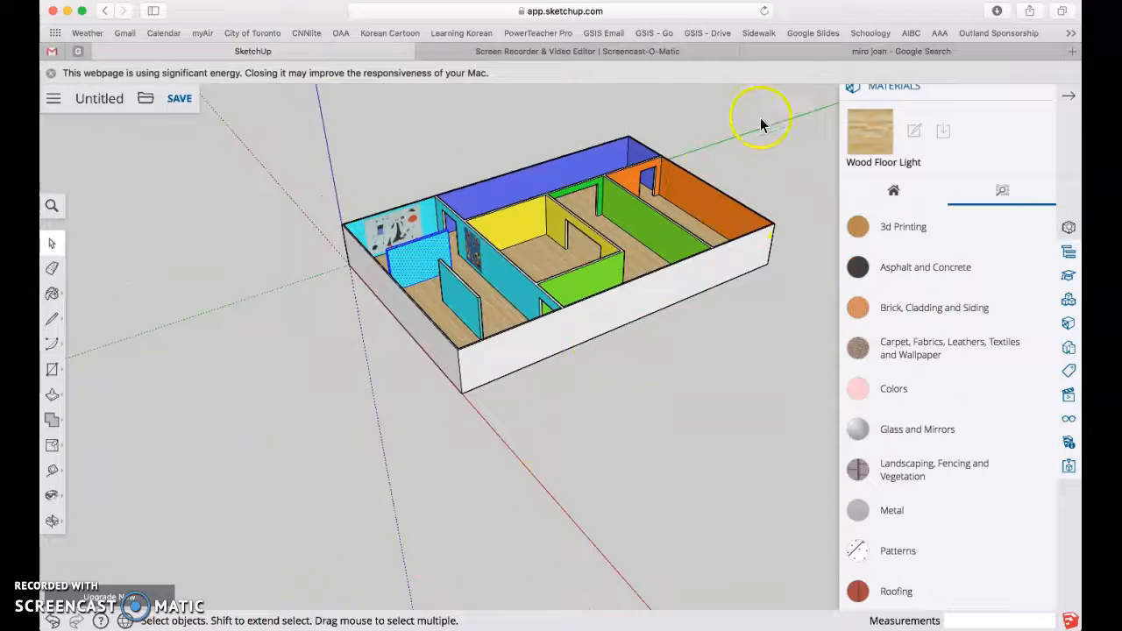
scroll(692, 135, up, 3)
click(134, 172)
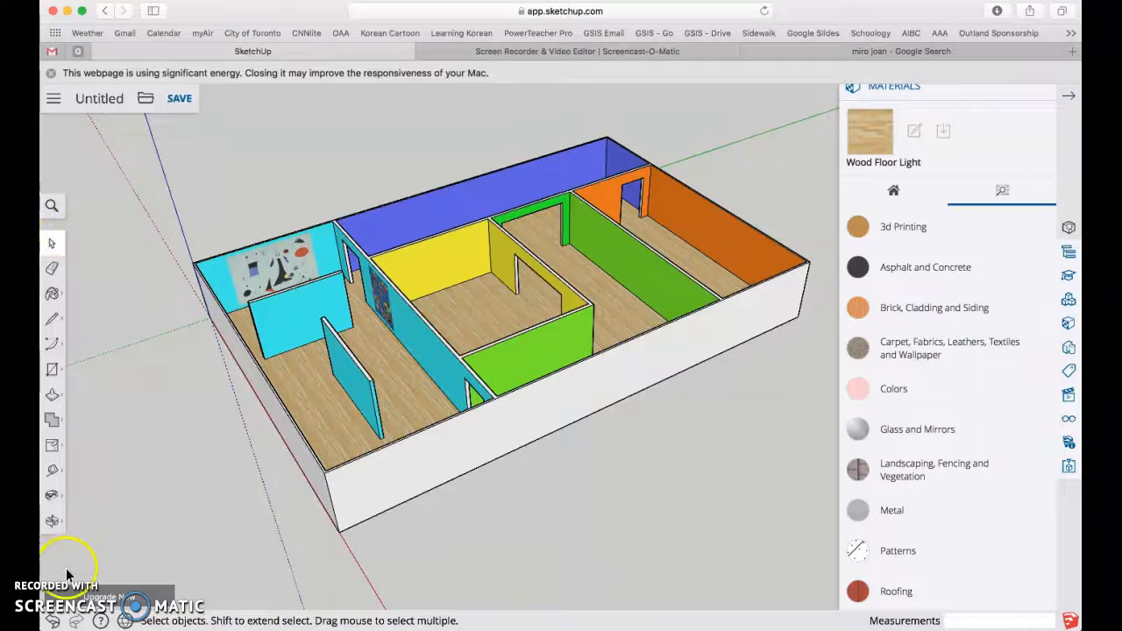
click(75, 601)
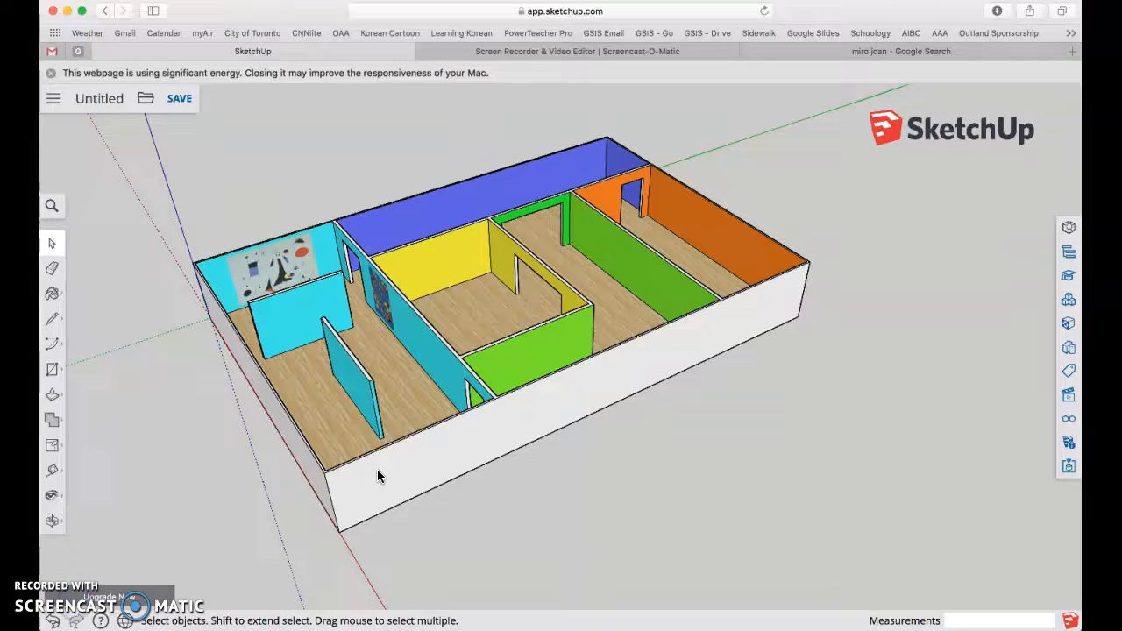